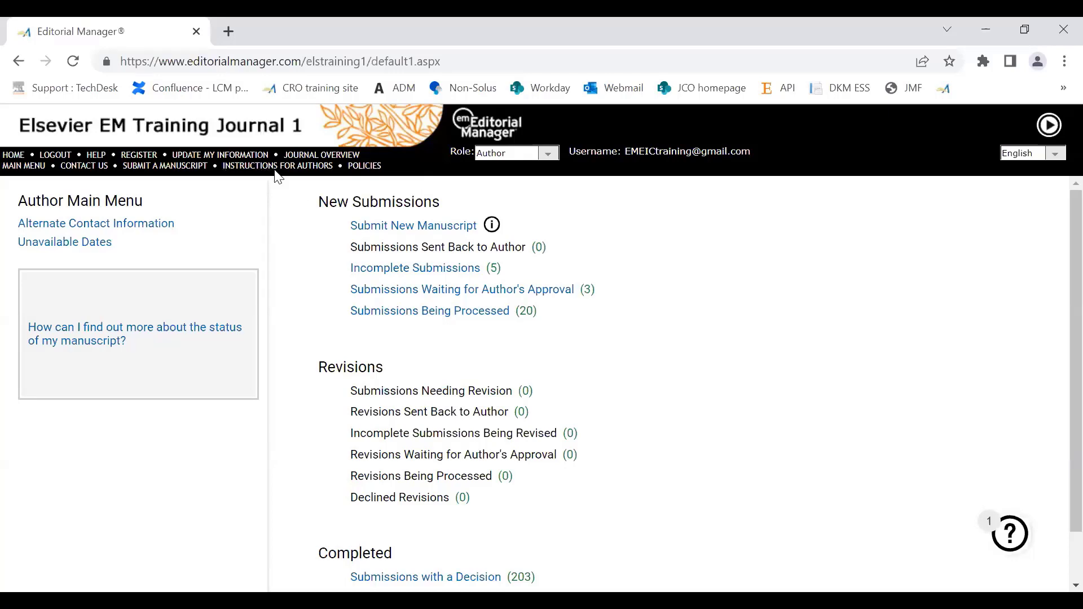
Step: Start a new manuscript submission instead of resuming an incomplete one, choose the article type Full Length Article, and proceed without linking ORCID
left_click(397, 227)
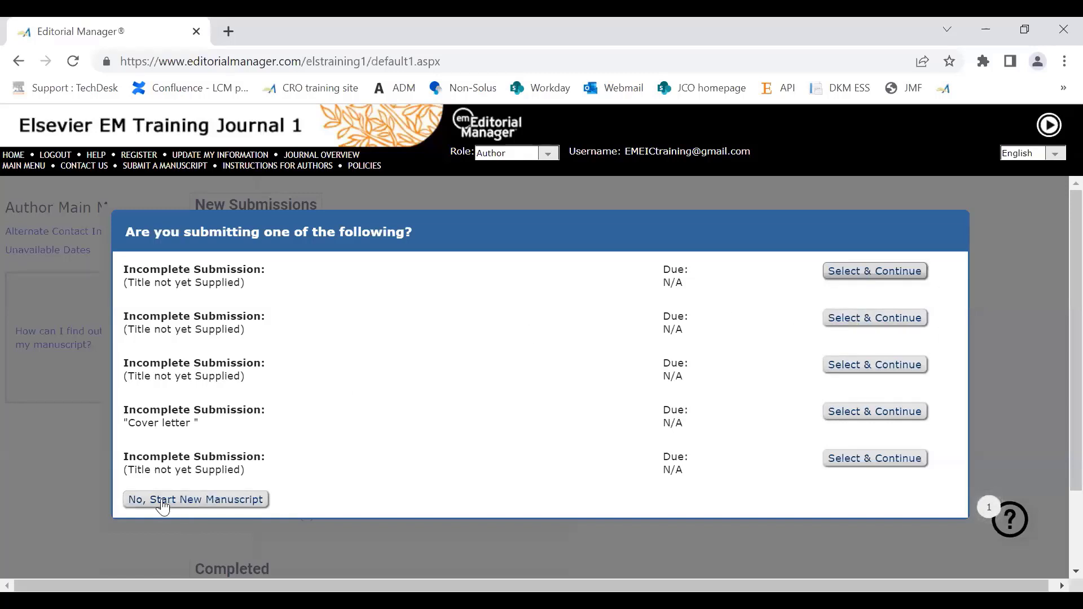
left_click(193, 504)
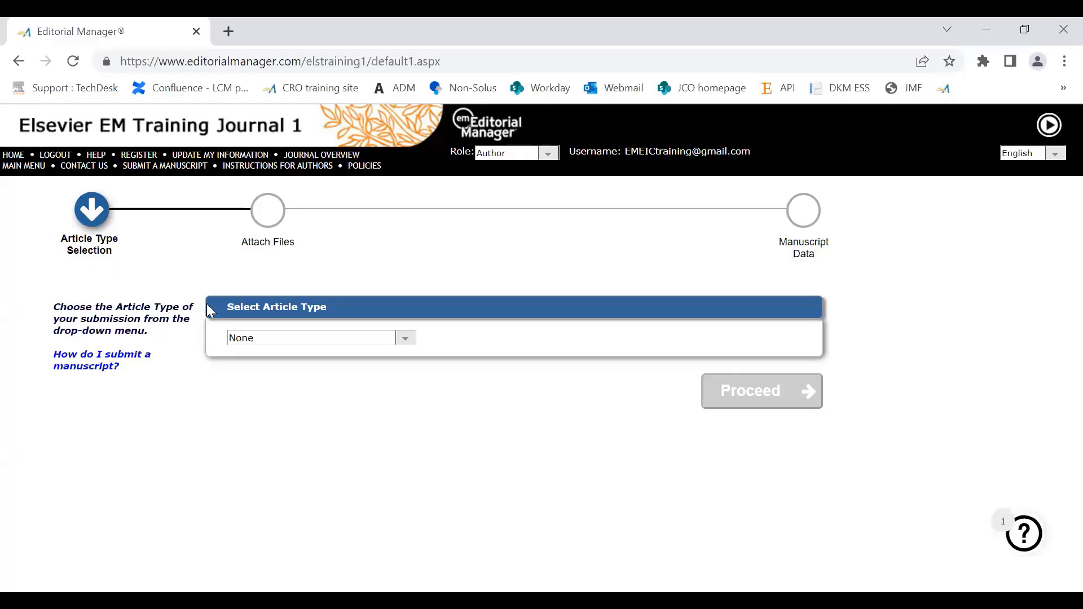
left_click(281, 347)
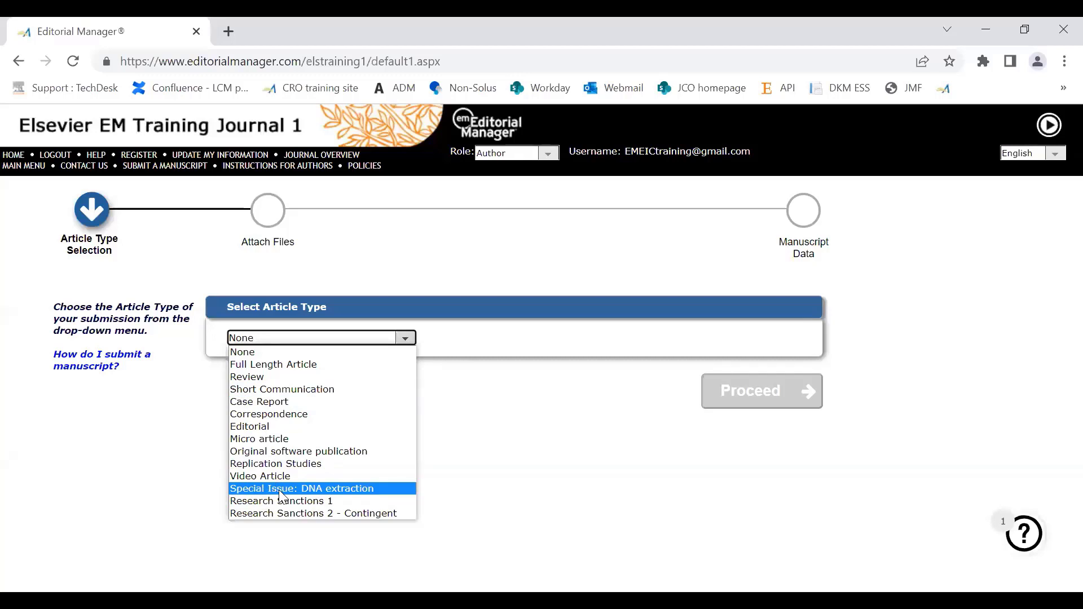
left_click(274, 364)
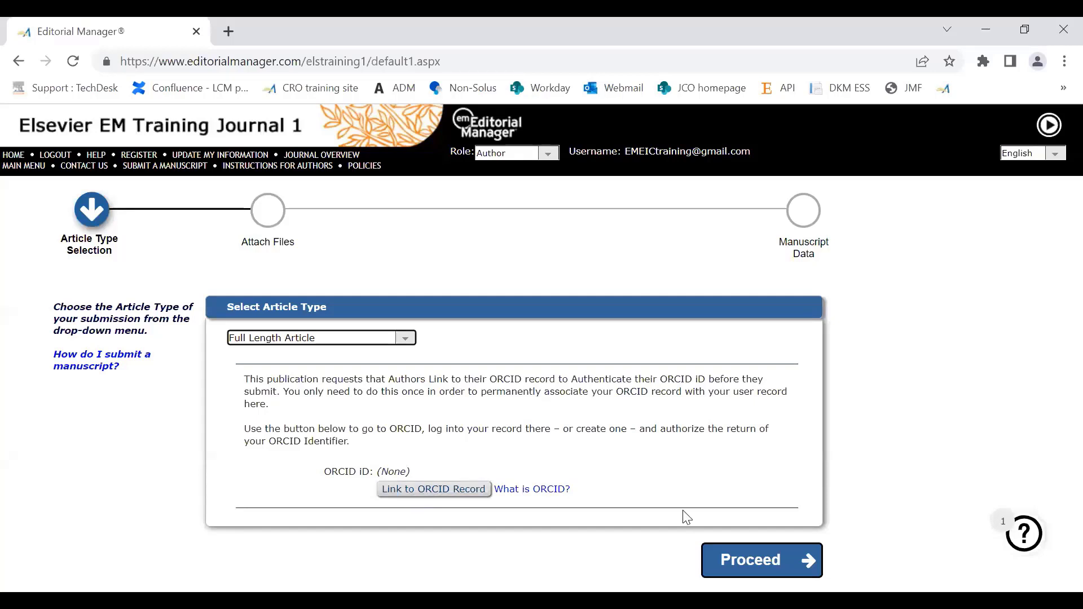
left_click(748, 563)
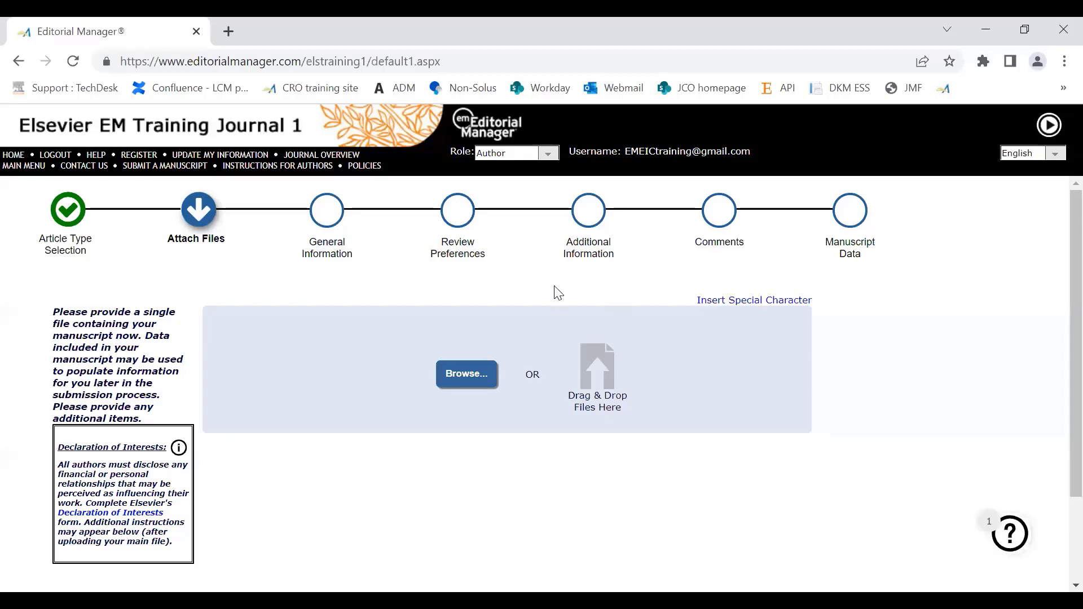
Step: Upload the Word document "ms file with refs" from the Practice Submission files folder as the submission's manuscript
left_click(460, 375)
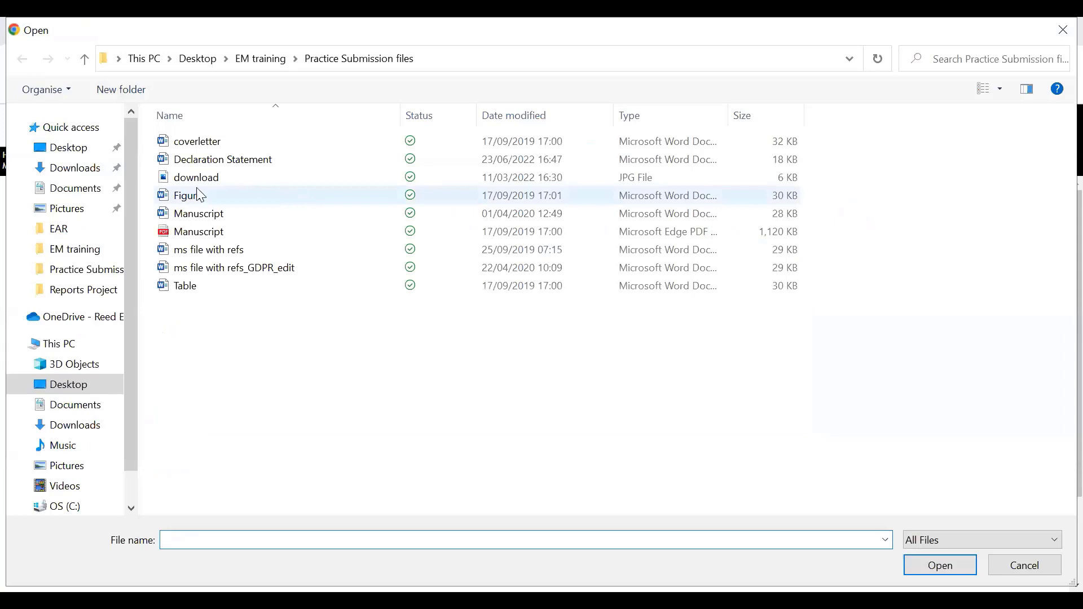
left_click(205, 257)
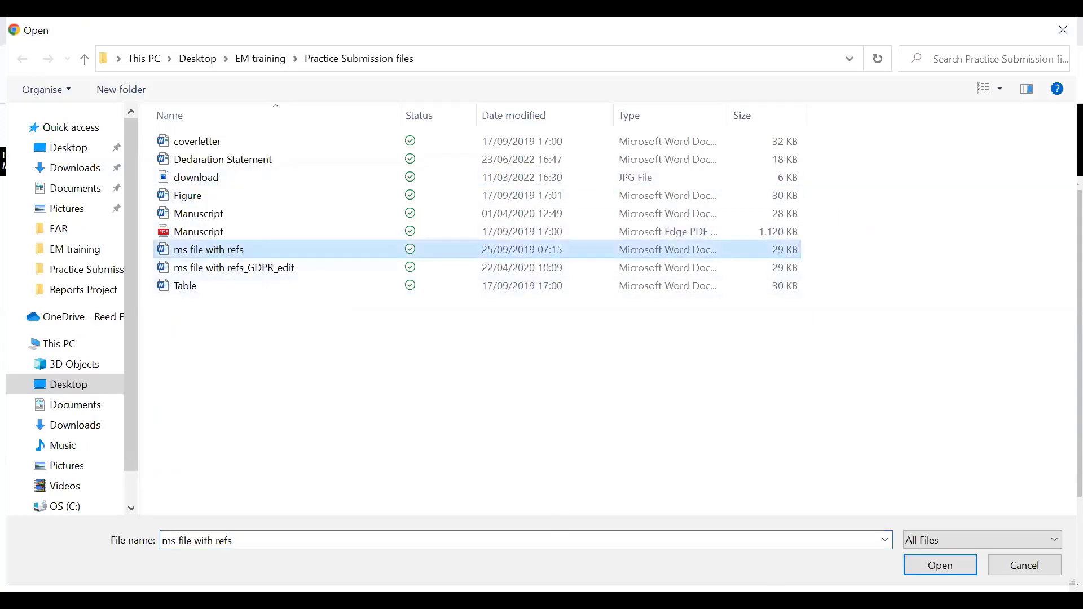
left_click(916, 571)
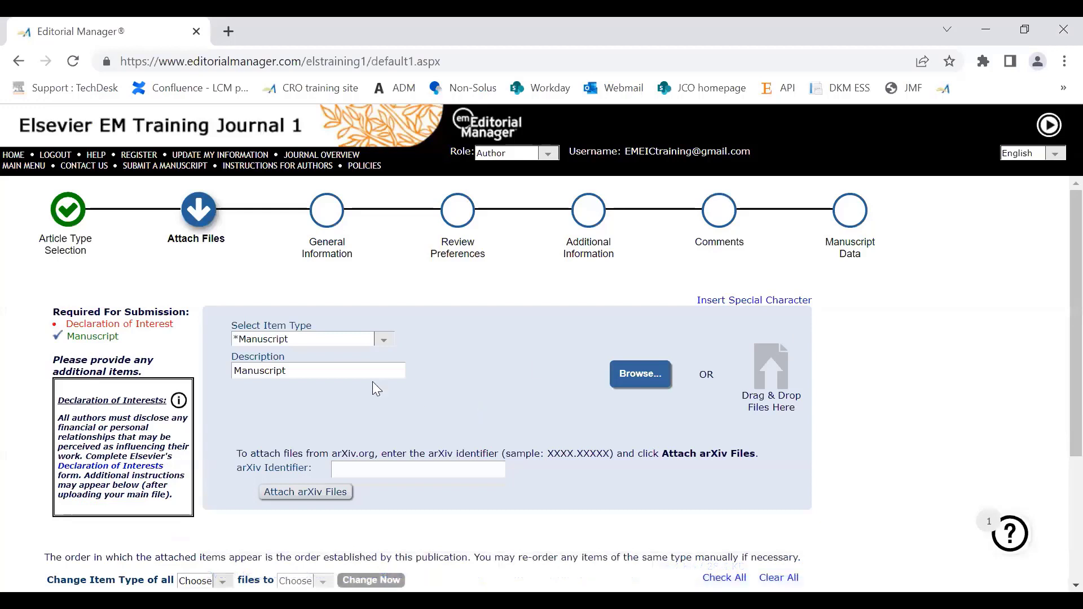
Step: Upload the file "Declaration Statement" to the submission with the item type Declaration of Interest
left_click(382, 348)
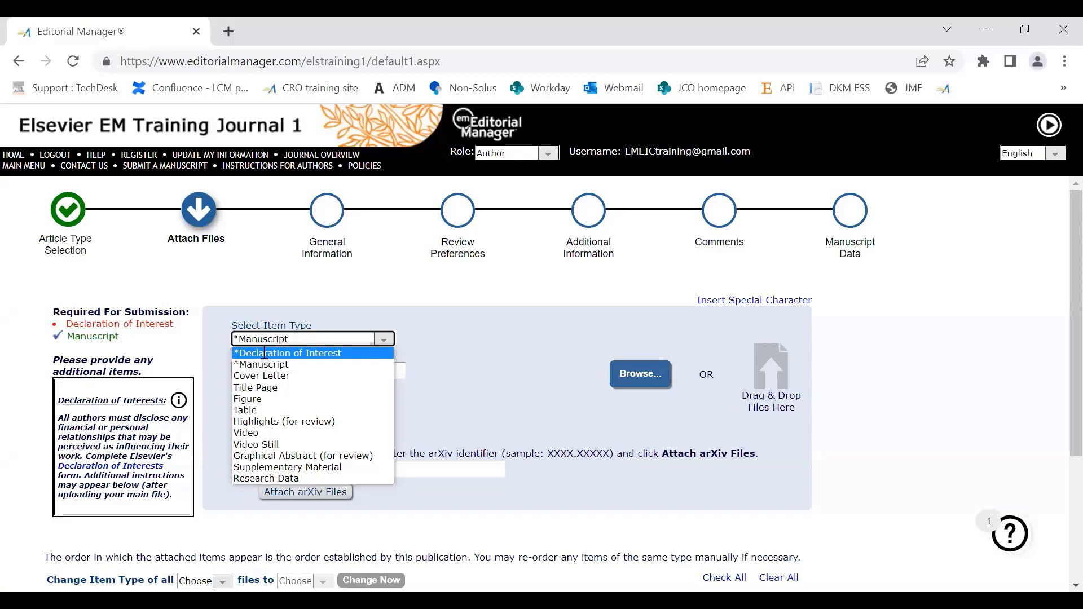
left_click(266, 354)
left_click(646, 383)
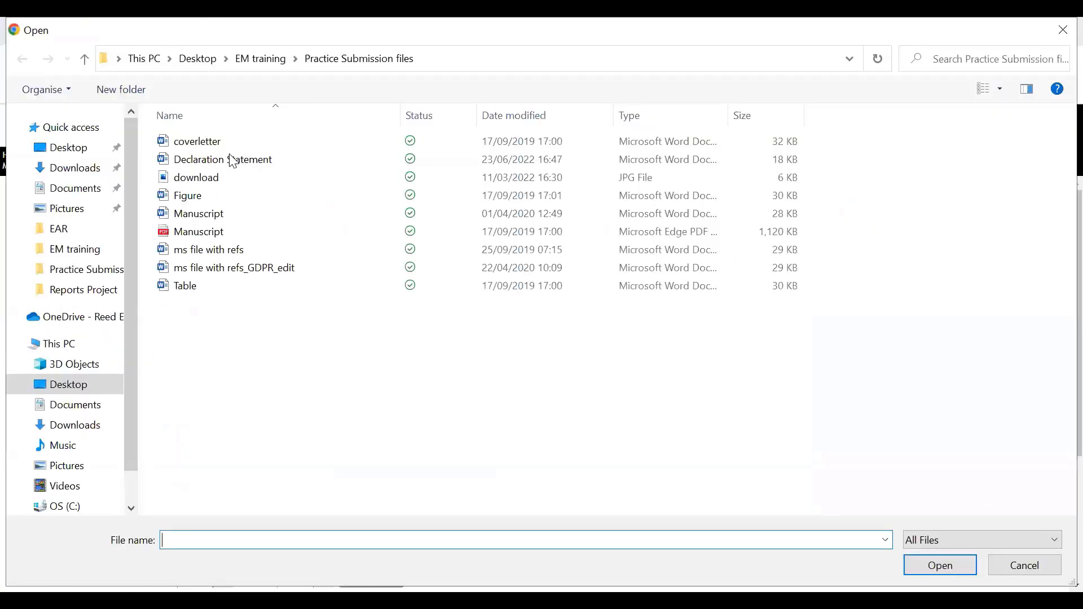
left_click(233, 162)
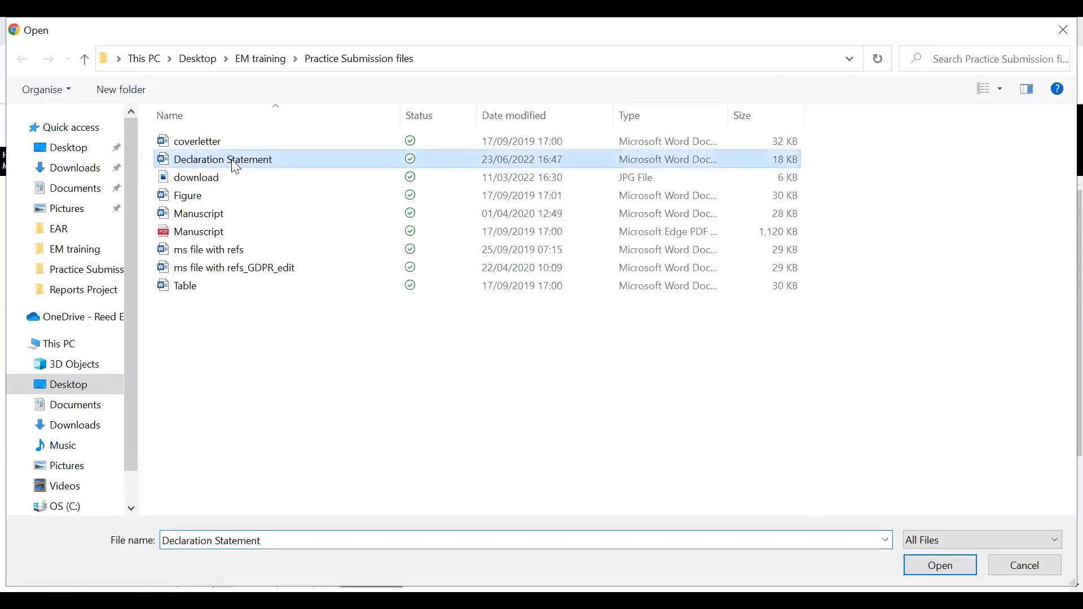
left_click(935, 567)
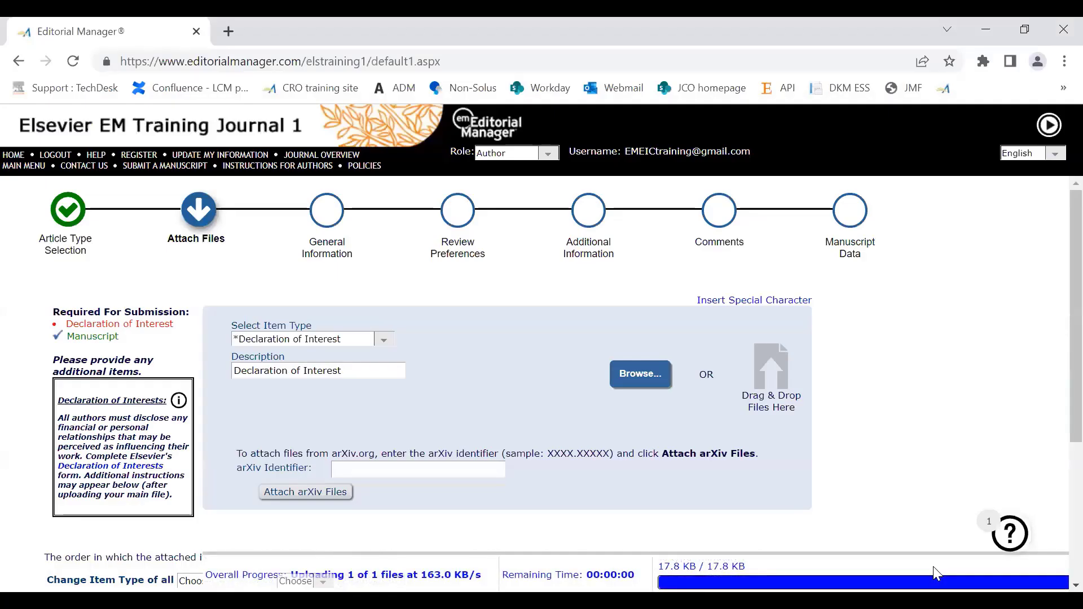
Step: Examine the optional item types for upload and the item type and description fields of the attached files
left_click(385, 343)
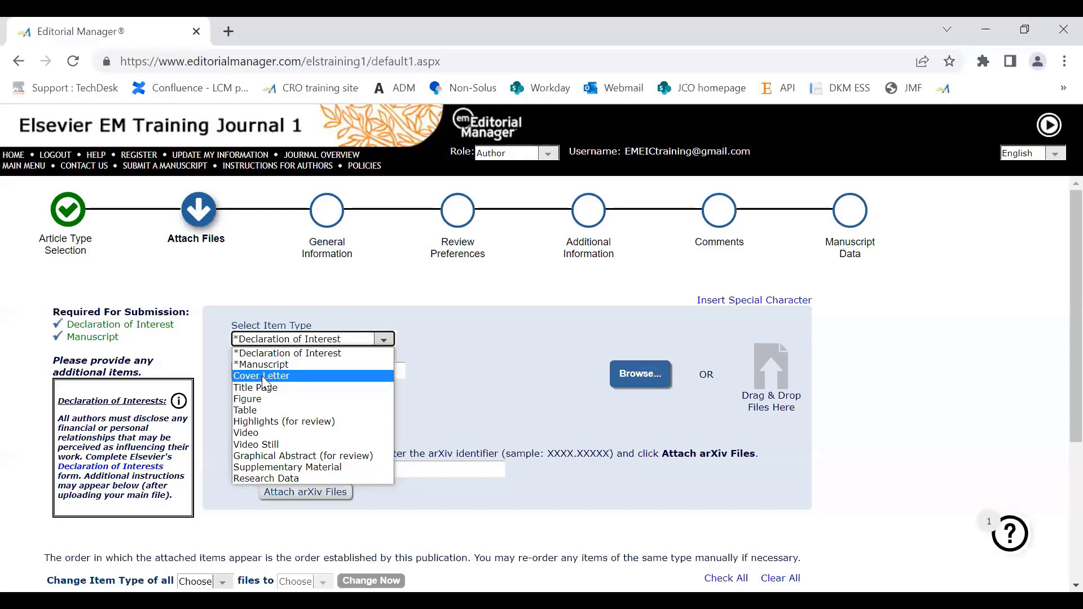
left_click(471, 385)
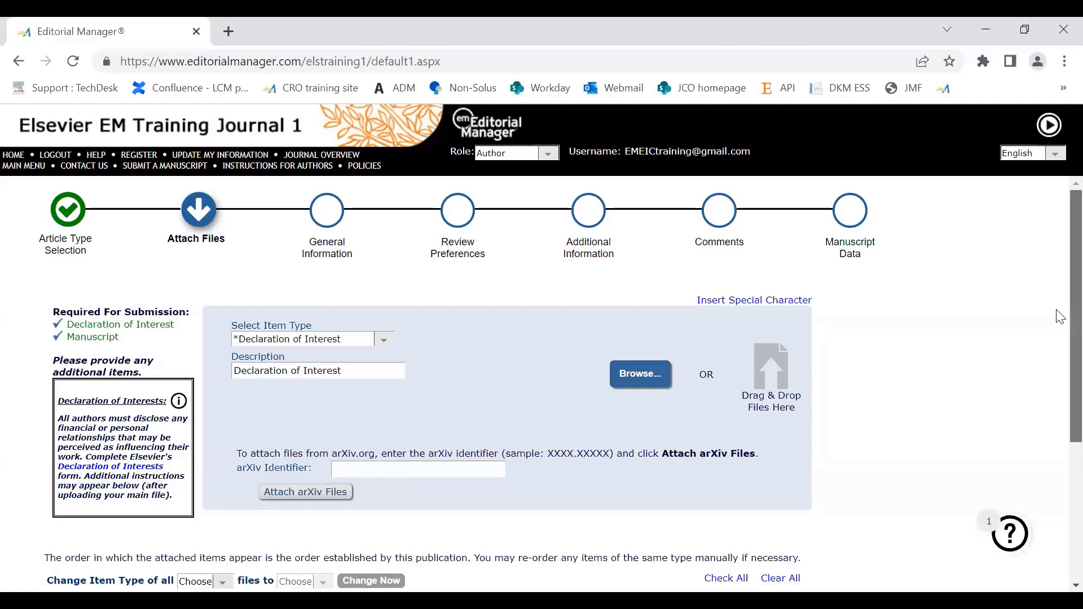
scroll(1060, 386, "down", 1)
scroll(1060, 386, "down", 3)
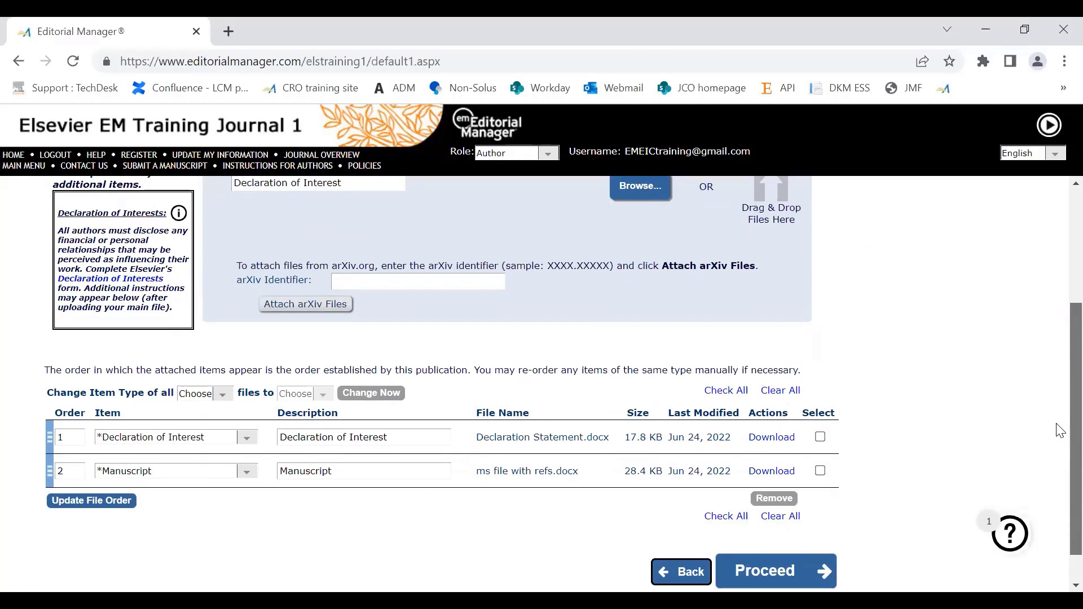
left_click_drag(1057, 426, 1057, 440)
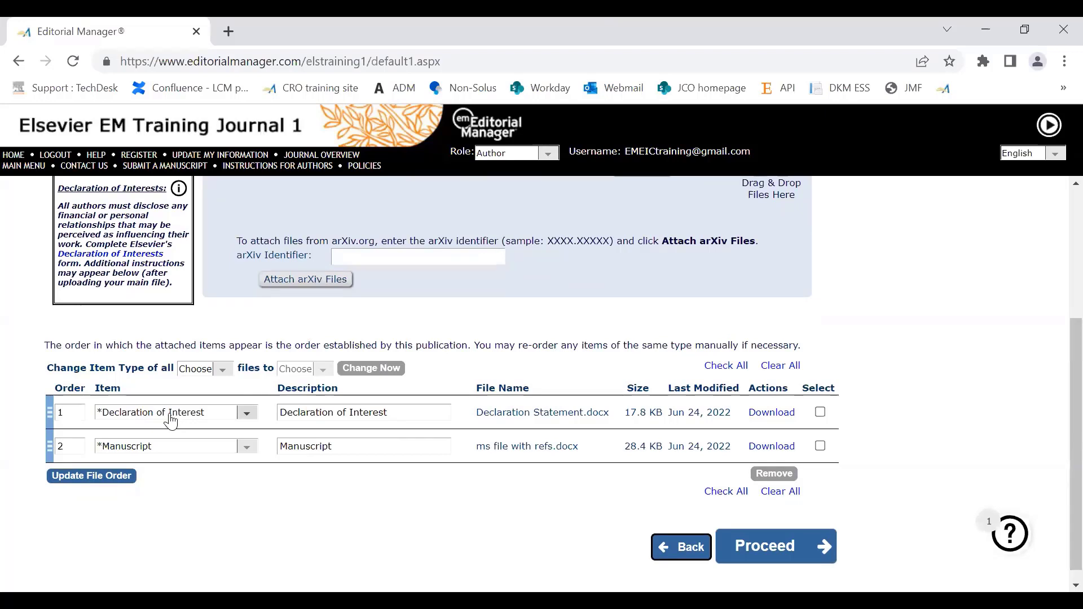
left_click(245, 417)
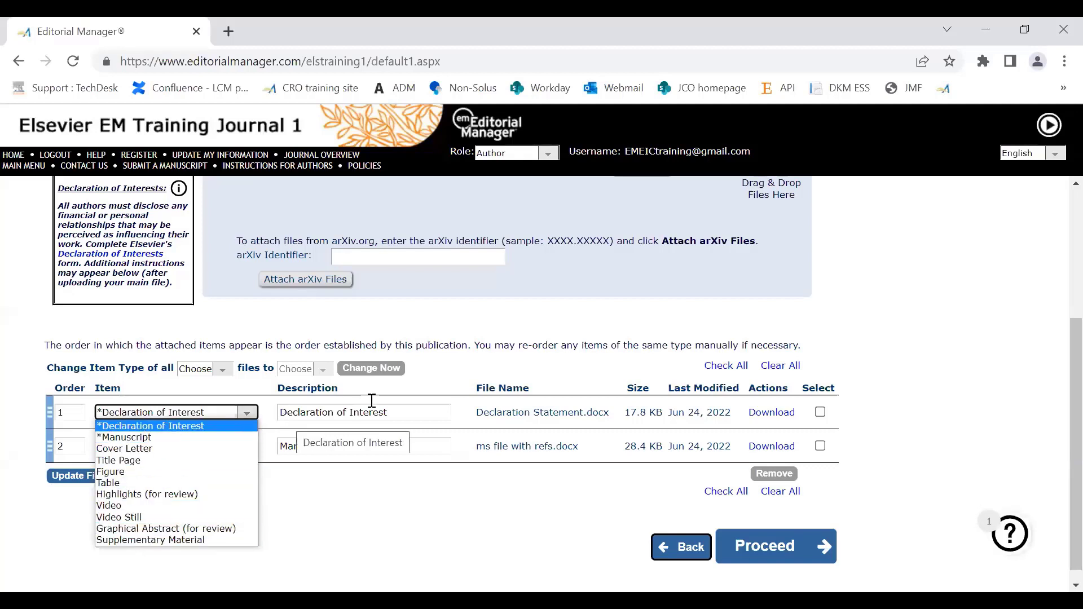
left_click(402, 415)
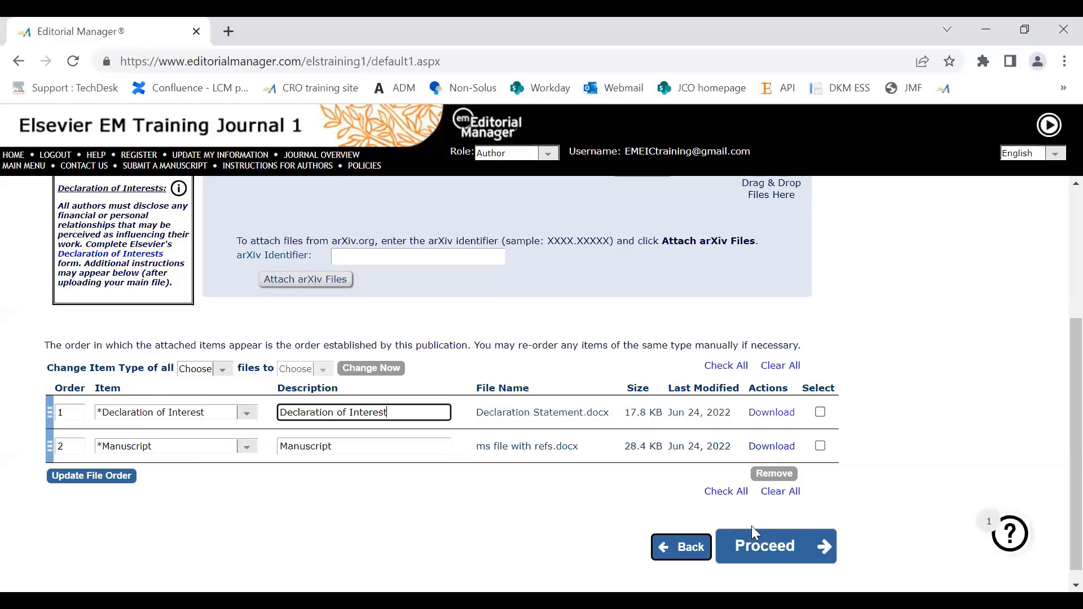
Step: Proceed from the attached files to General Information and set the Region of Origin to INDIA
left_click(781, 545)
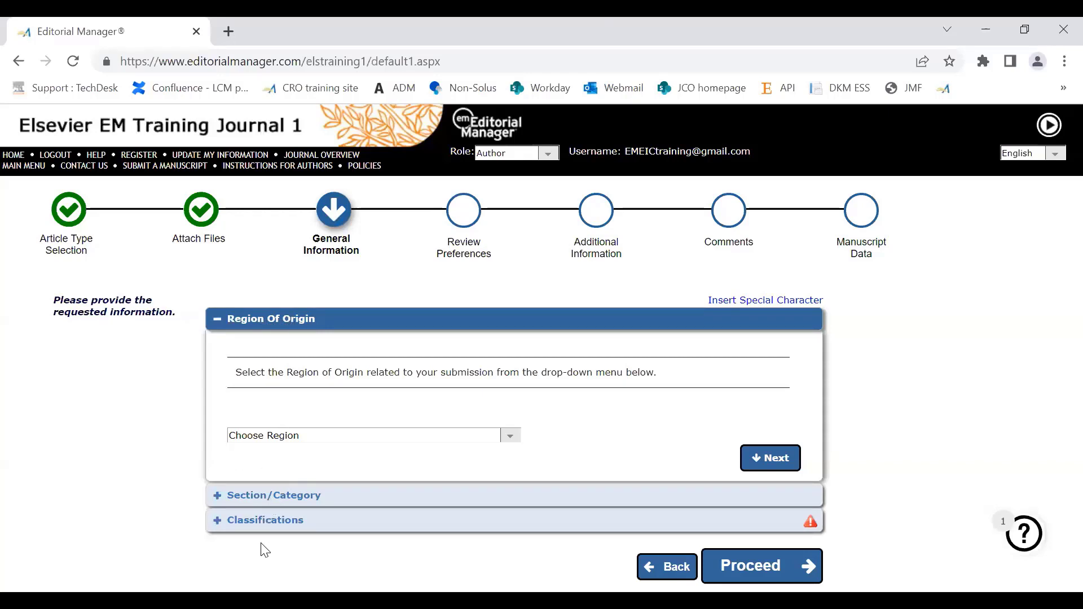
left_click(512, 437)
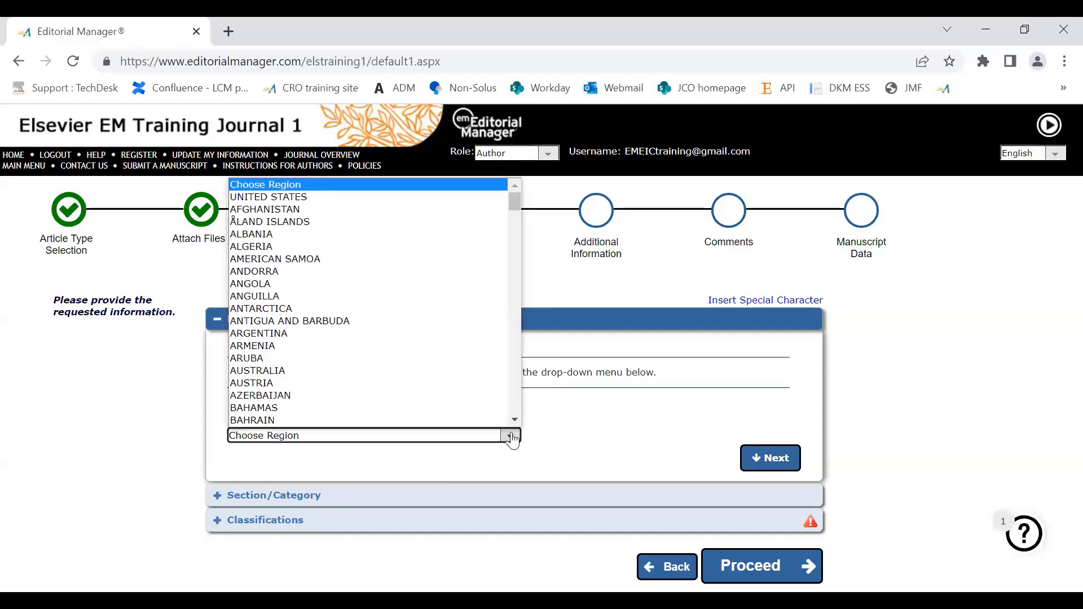
type("india")
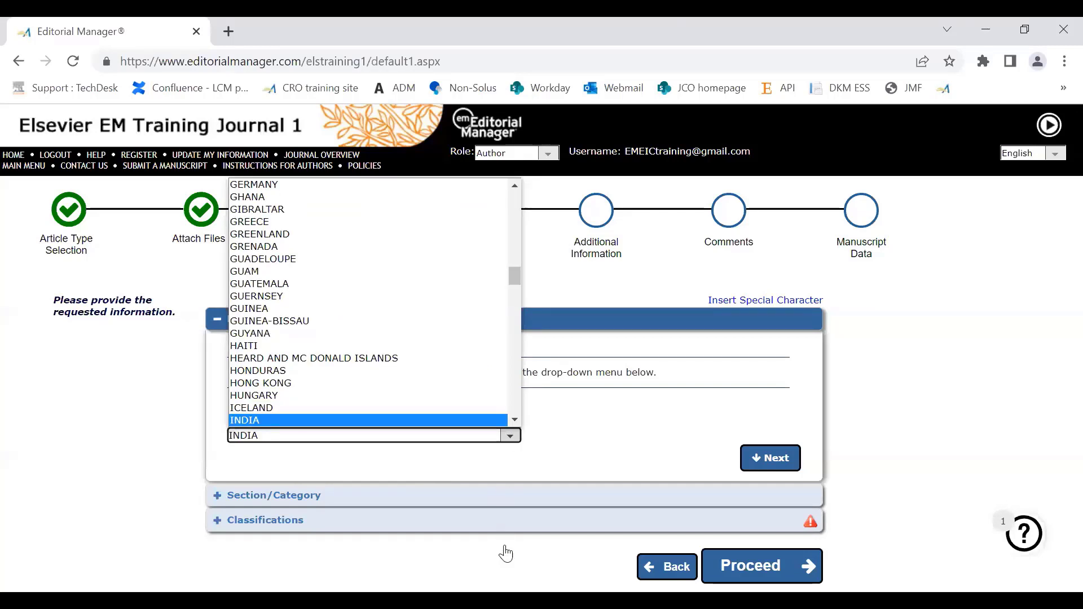
scroll(243, 426, "down", 1)
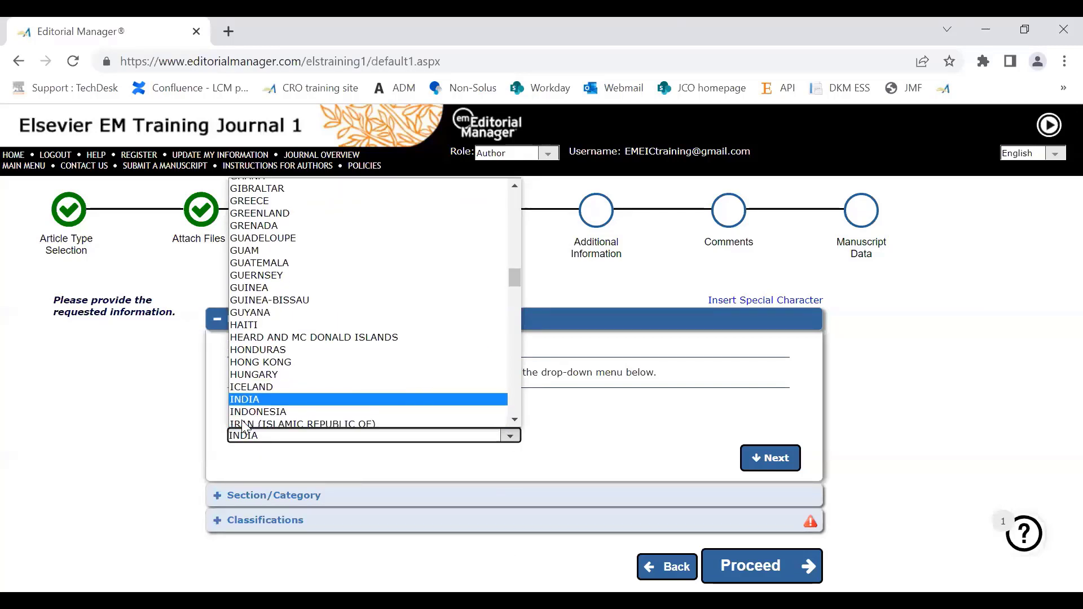
scroll(243, 423, "down", 1)
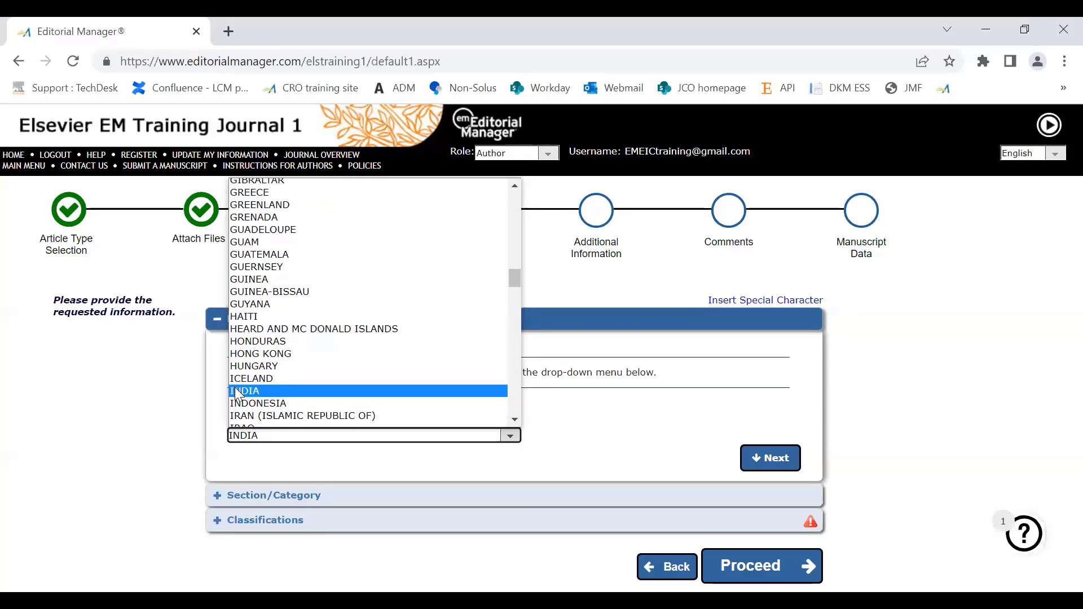
left_click(299, 511)
Step: Set the manuscript's Section/Category to Basic Science Section
left_click(274, 498)
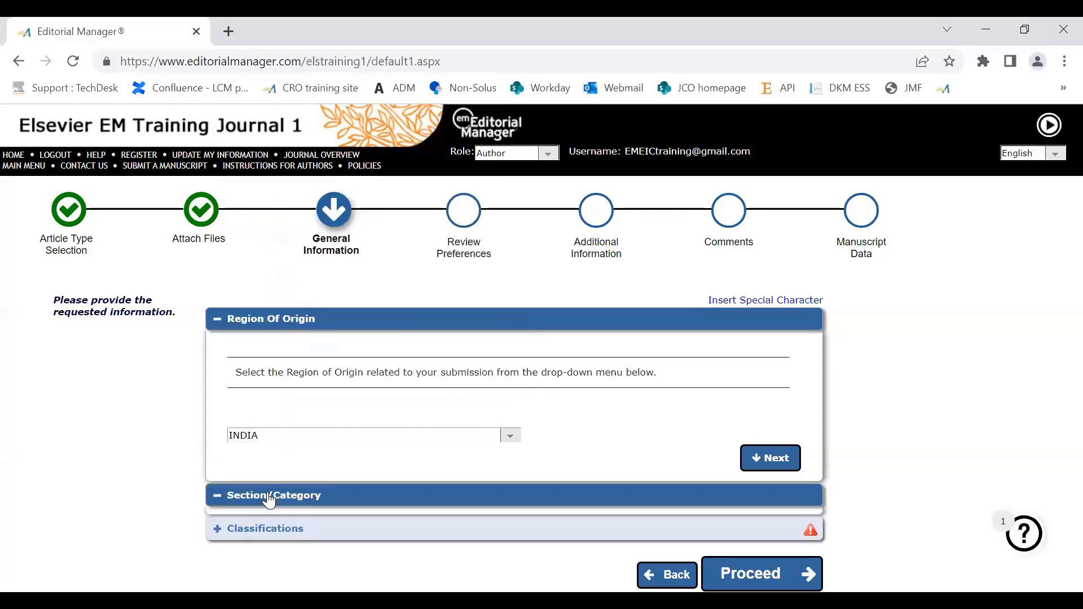
scroll(1057, 339, "down", 2)
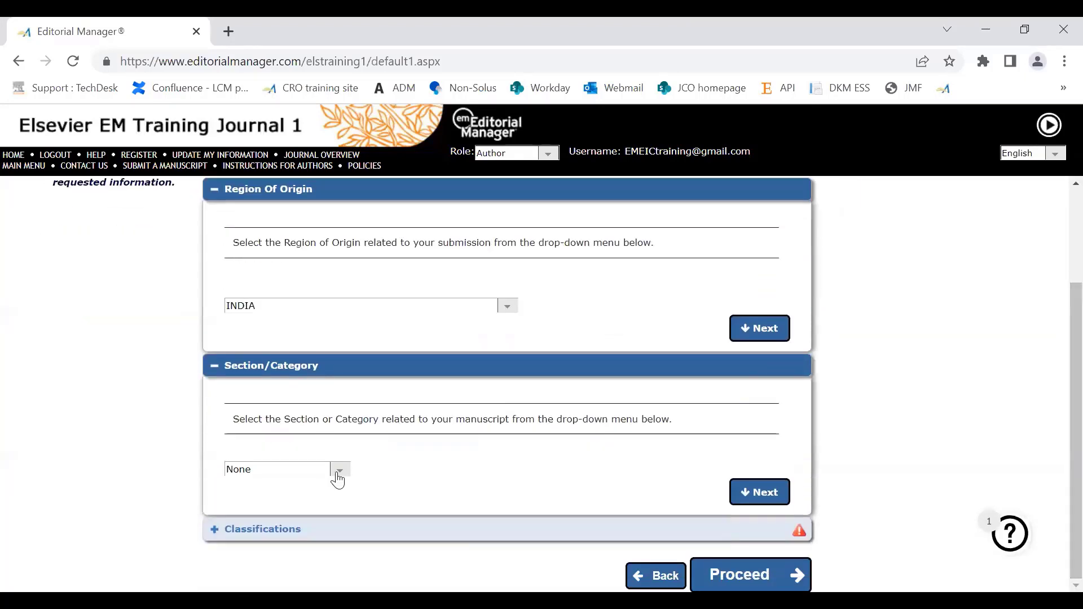
left_click(277, 476)
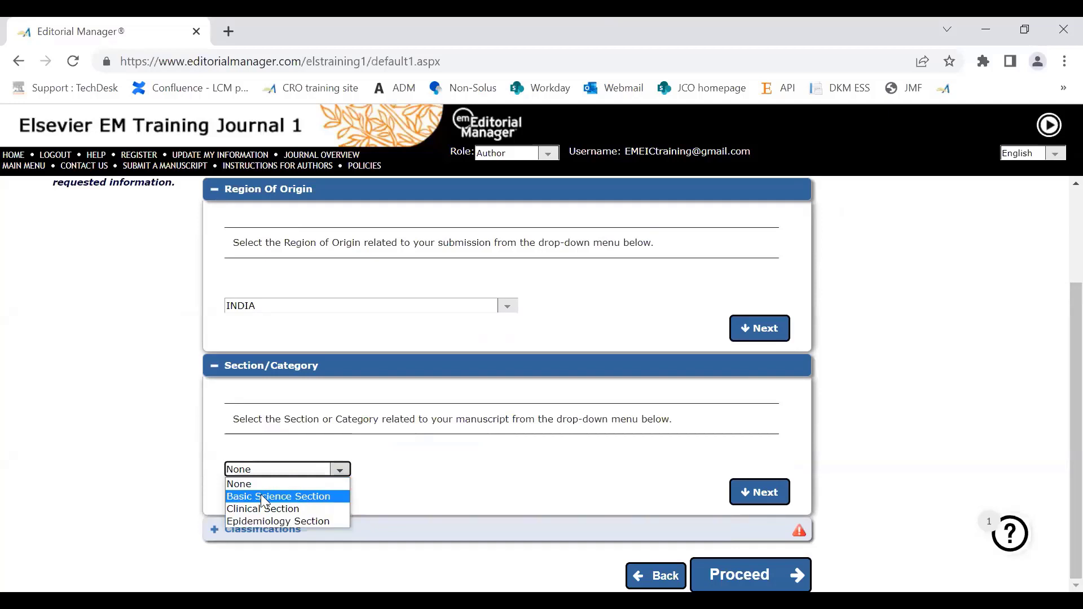
left_click(264, 497)
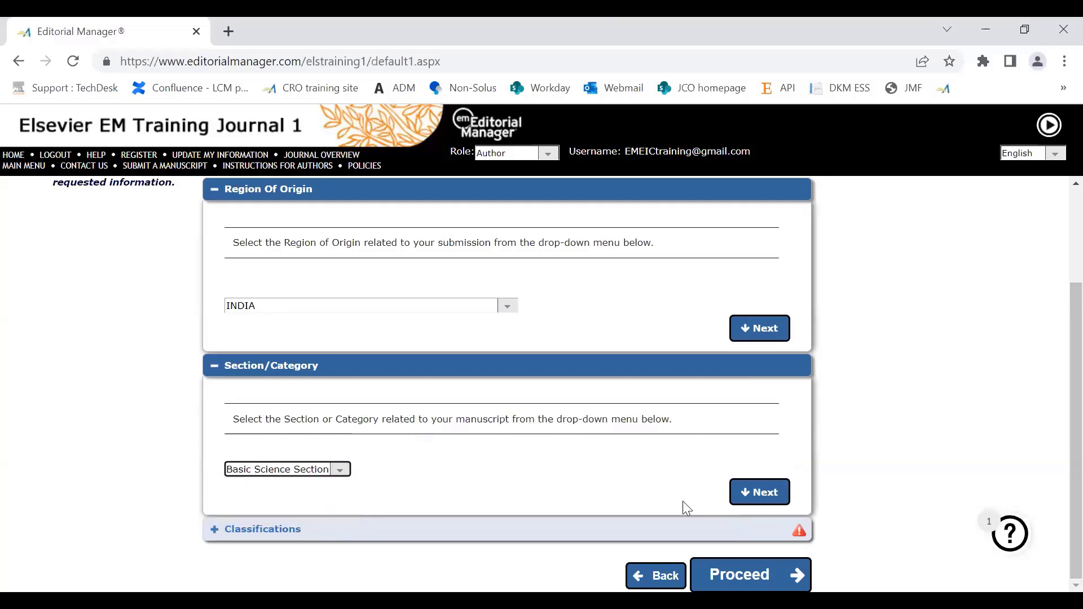
Step: Add the classifications General Economics and Teaching, School of Economic Thought and Methodology, and Mathematical and Quantitative Methods to the submission
left_click(276, 534)
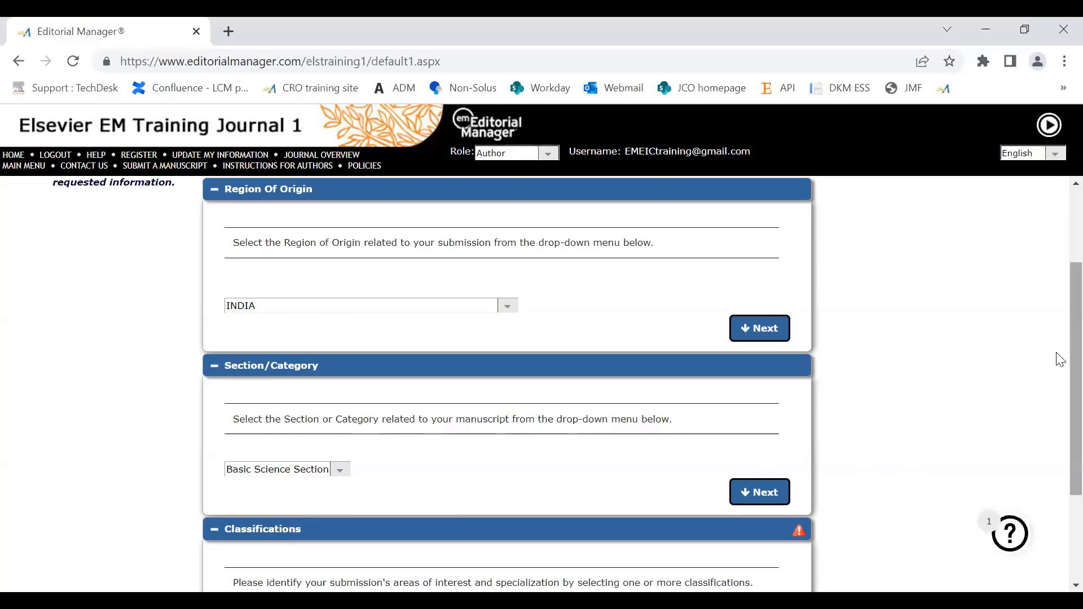
scroll(1059, 375, "down", 1)
scroll(1058, 423, "down", 3)
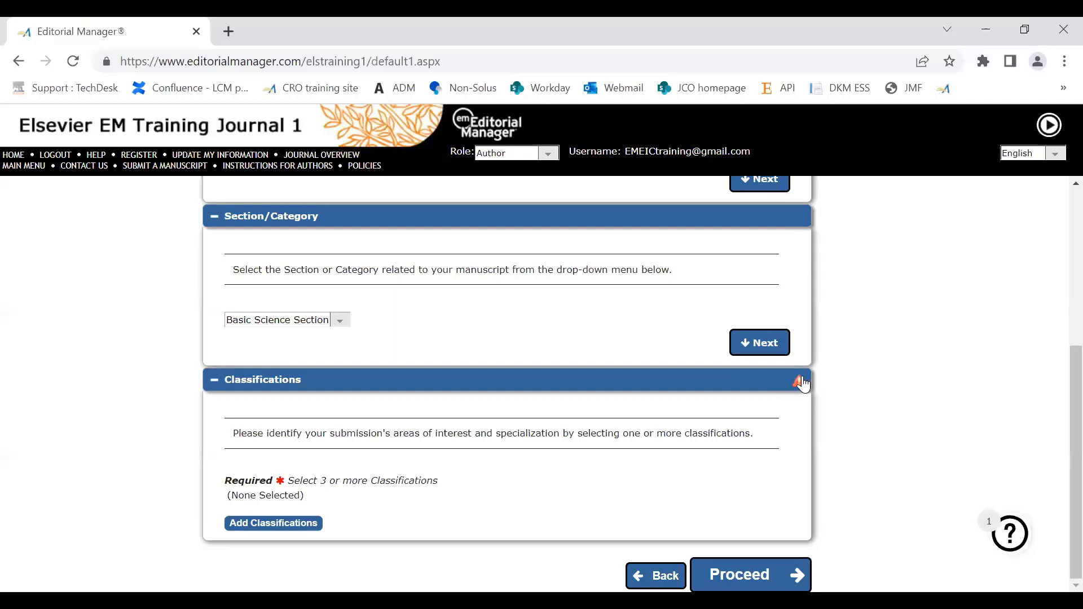
mouse_move(798, 385)
left_click(254, 525)
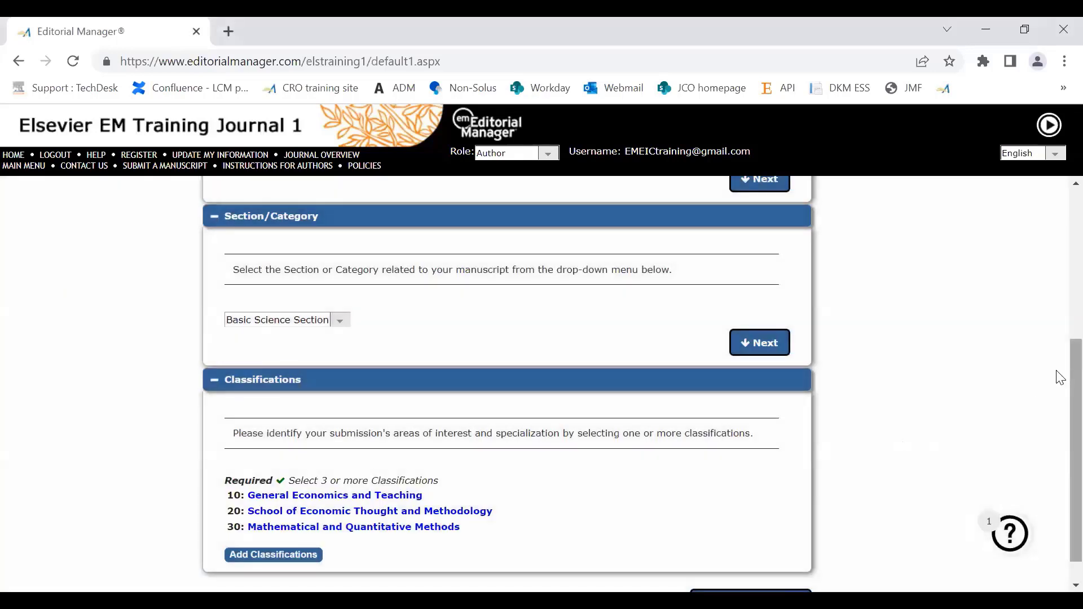
scroll(1060, 433, "down", 1)
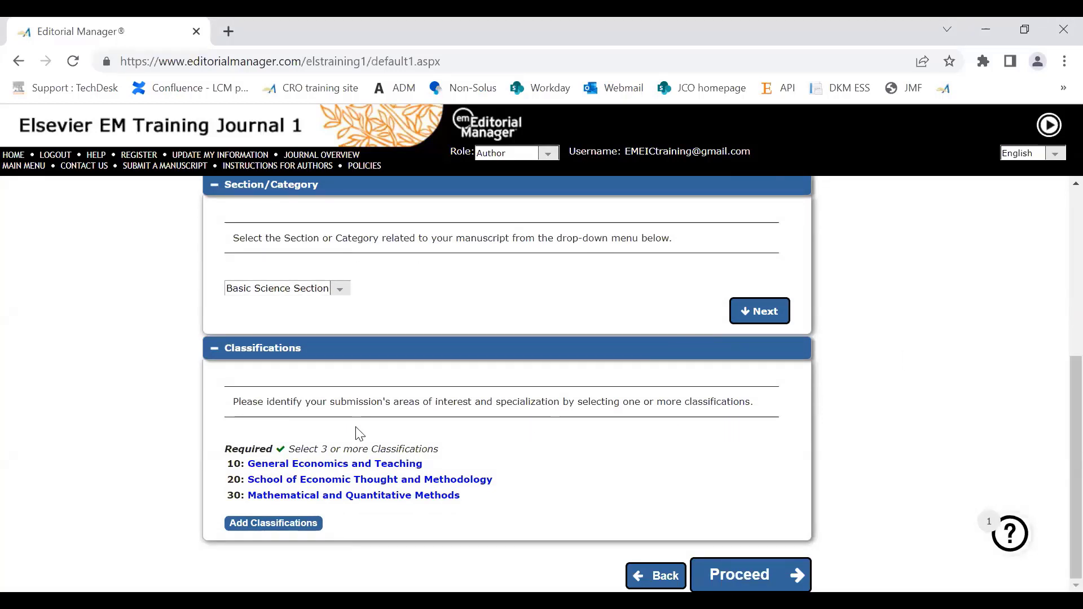
Step: Proceed to Review Preferences and request the first listed associate editor for the submission
left_click(718, 570)
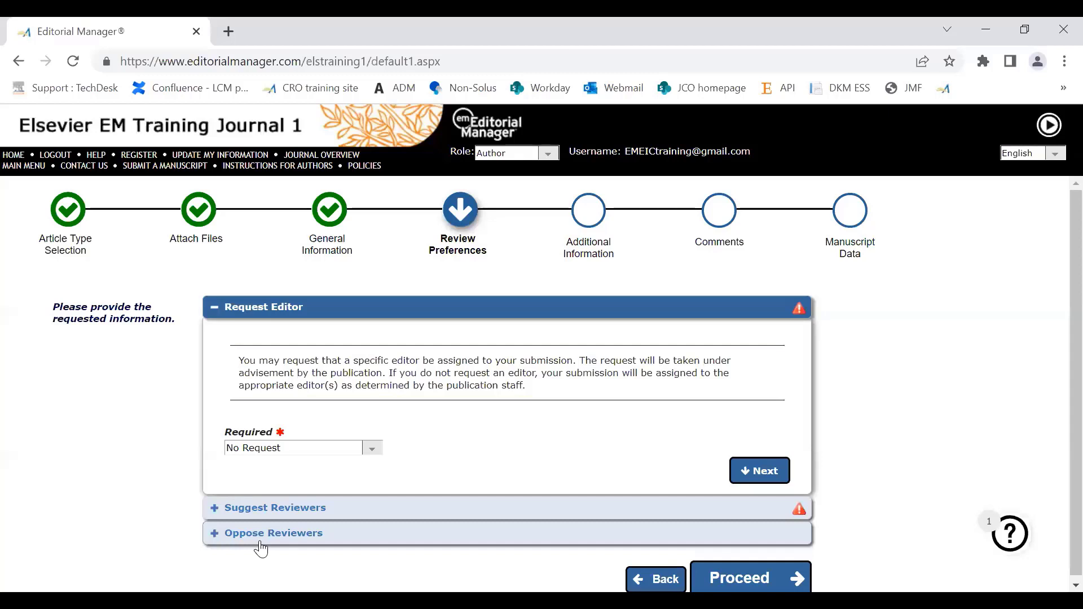
left_click(369, 449)
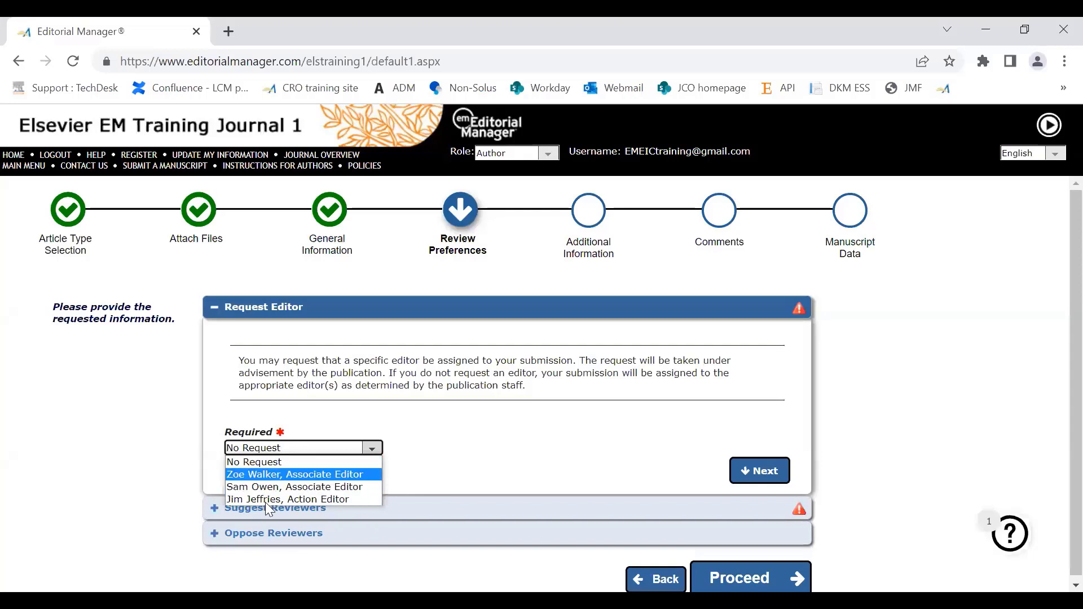
left_click(267, 475)
Step: Start a new suggested reviewer for the submission and enter the reviewer's first and last name
left_click(266, 515)
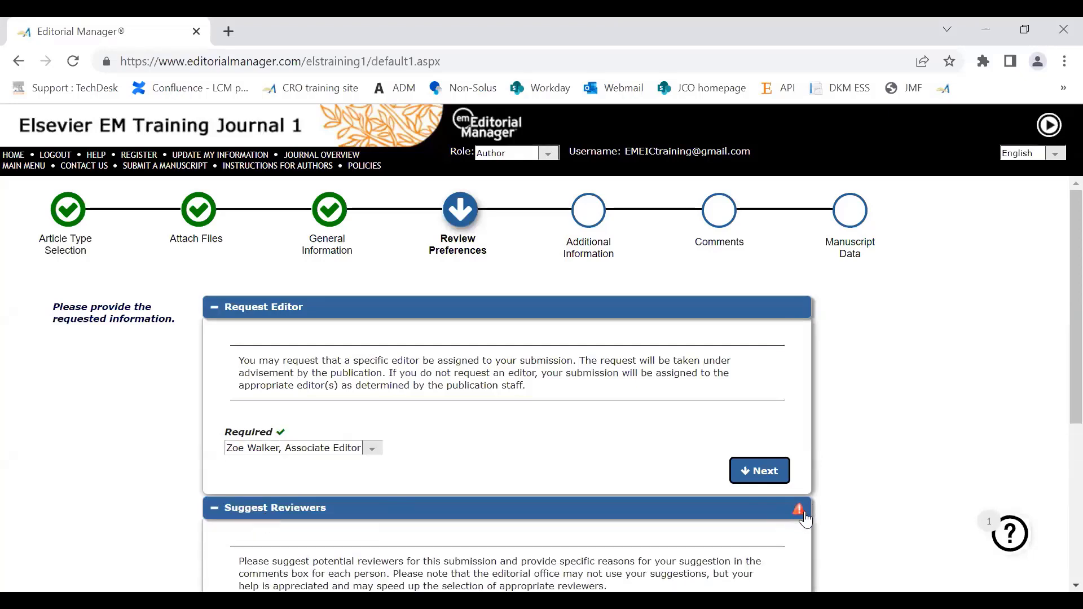
left_click_drag(1060, 345, 1059, 446)
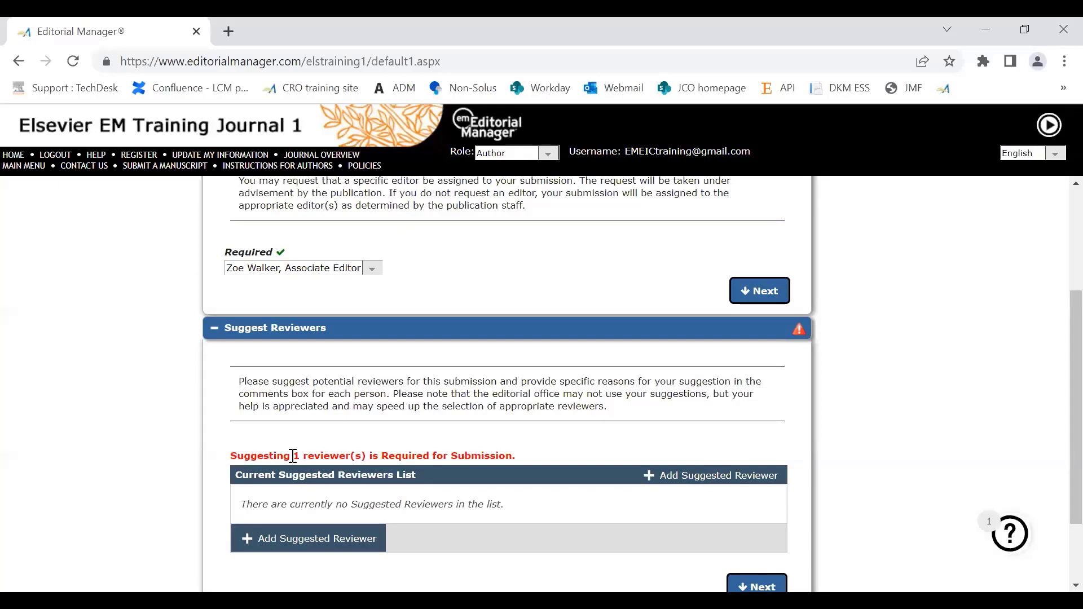
left_click(310, 537)
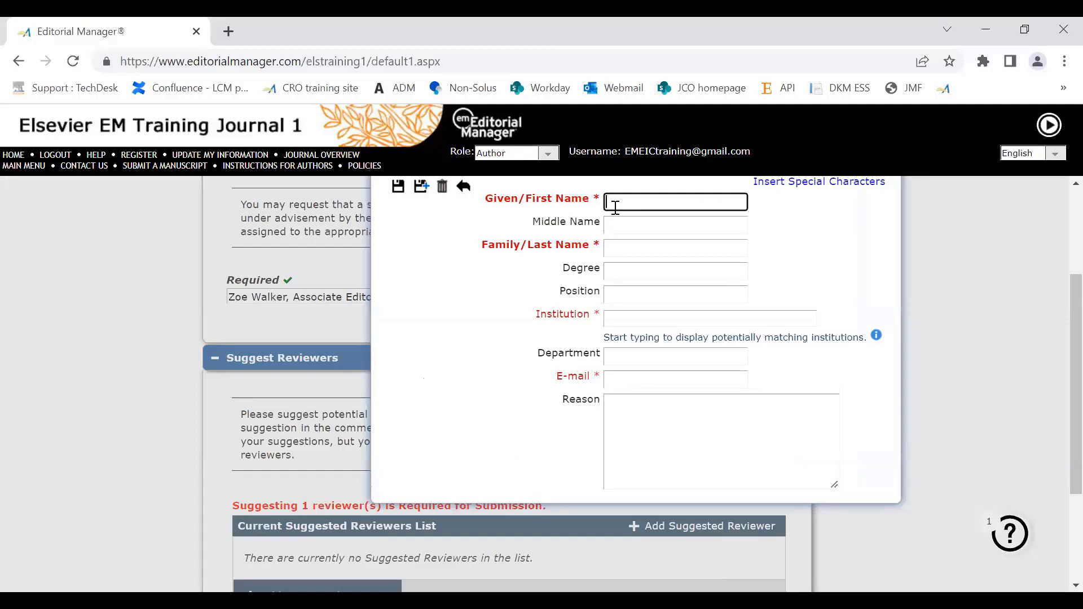
type("R")
type("ose")
left_click(633, 251)
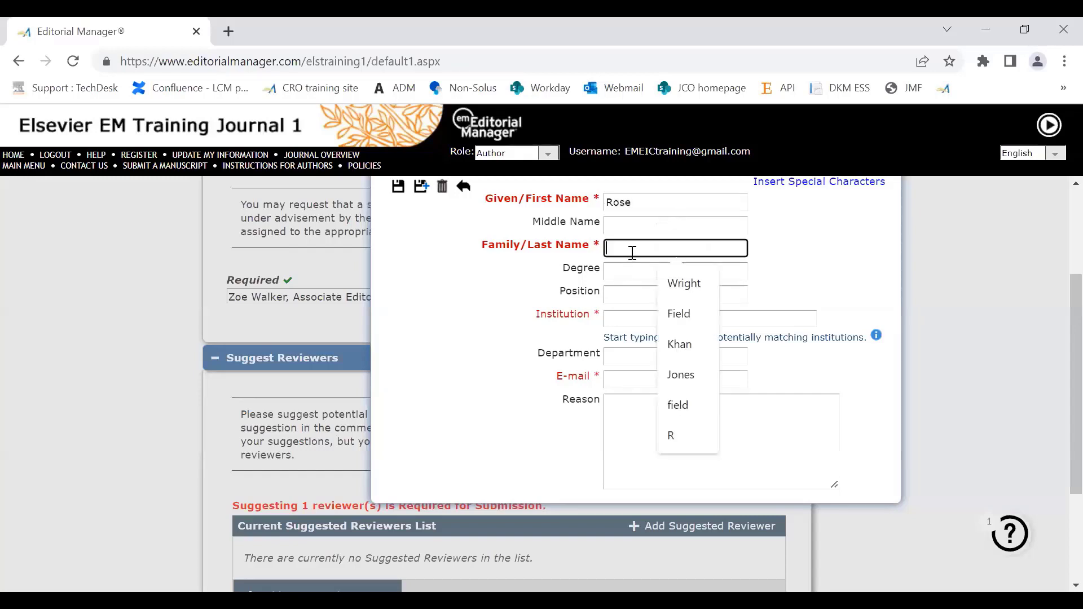
left_click(690, 315)
Step: Set the reviewer's institution to IBMS: Institute of Biomedical Science, fill in the reviewer's e-mail and save the suggested reviewer
left_click(641, 317)
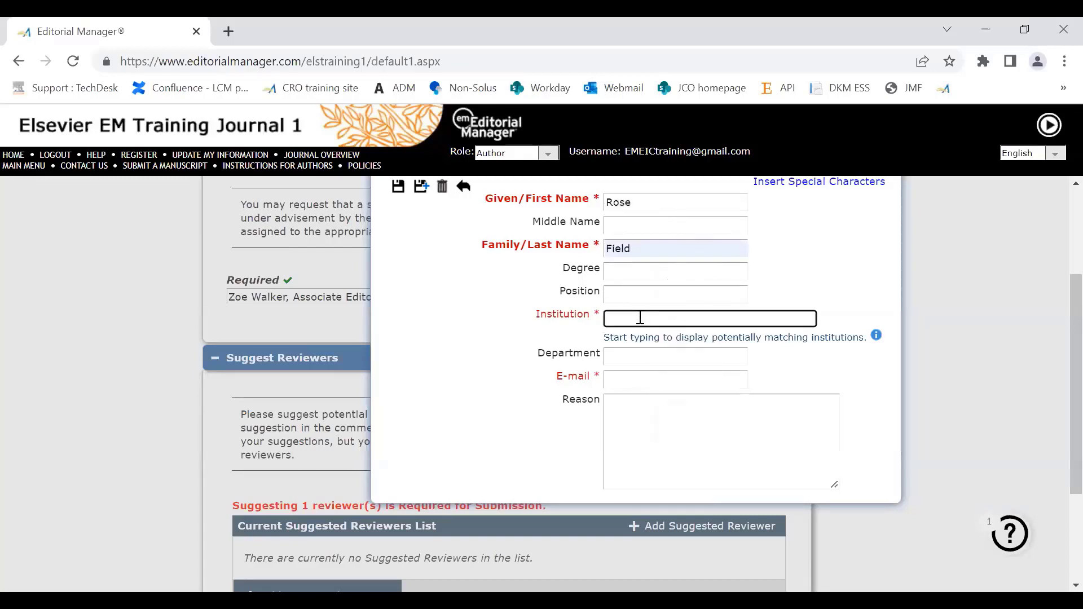
type("ibms")
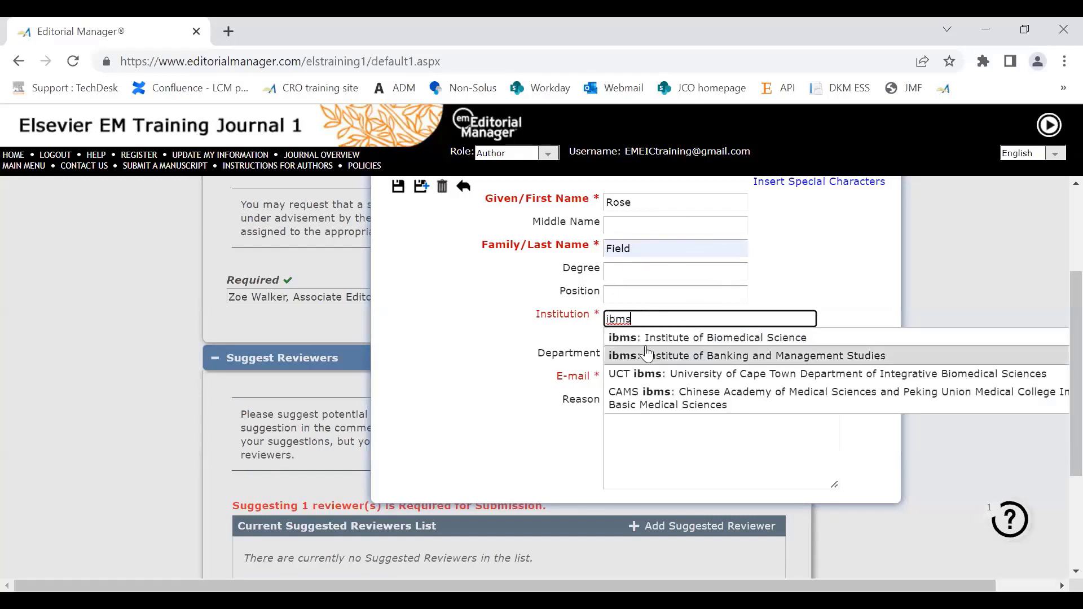
left_click(645, 337)
left_click(621, 380)
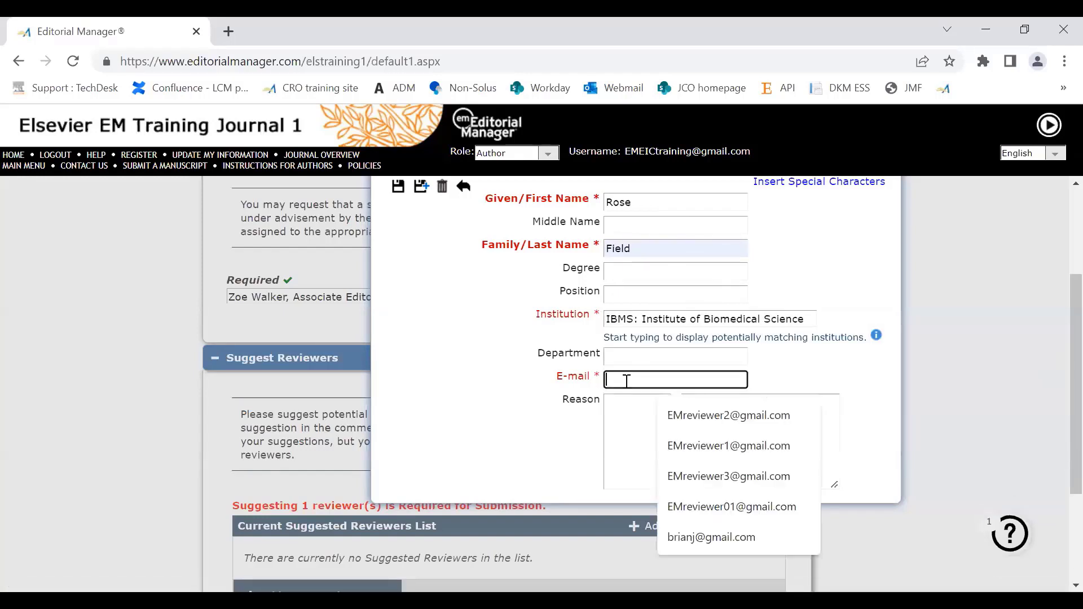
left_click(725, 447)
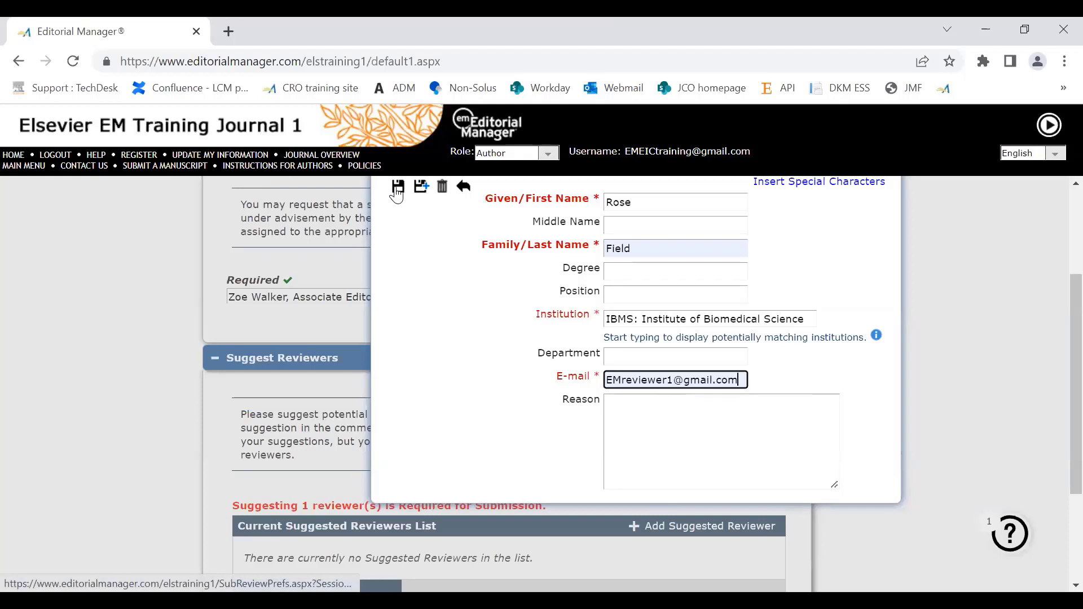
scroll(1061, 347, "up", 2)
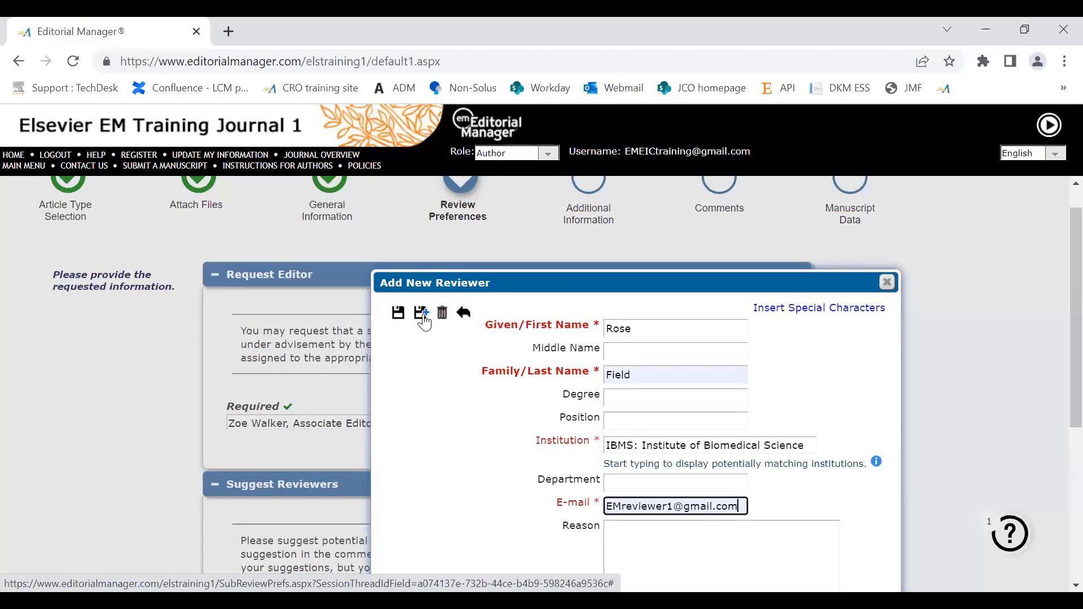
left_click(398, 318)
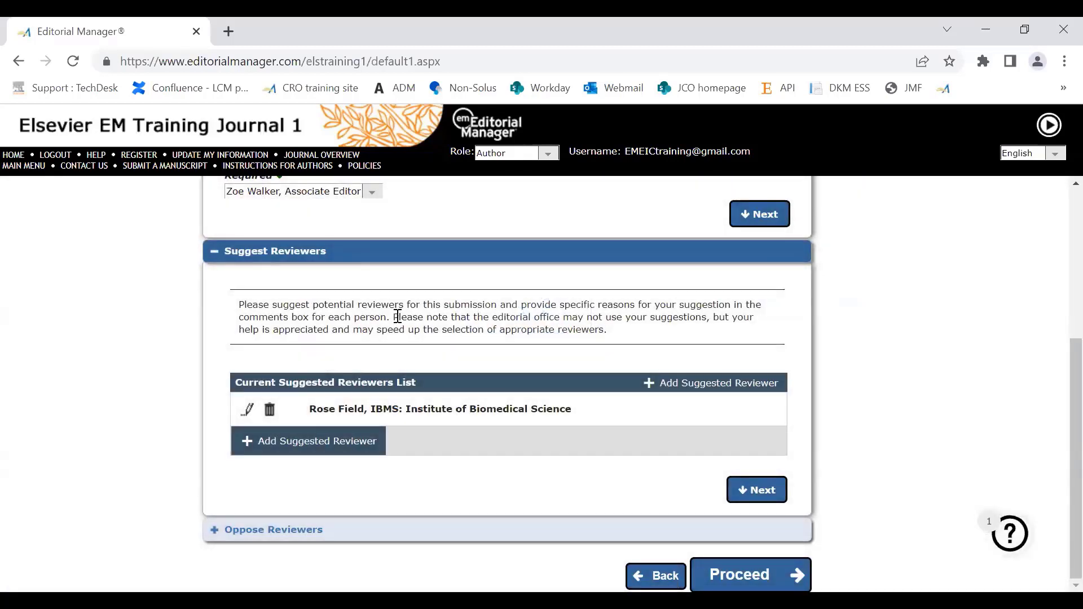
Step: Proceed to Additional Information and answer the data availability question with "The authors are unable or have chosen not to specify which data has been used."
left_click(734, 571)
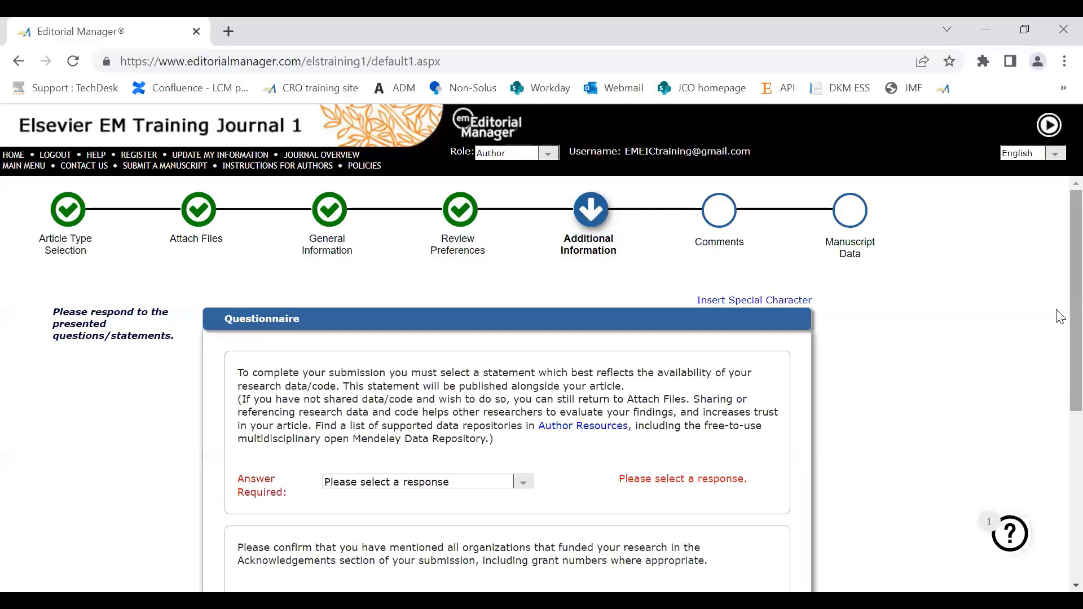
scroll(1058, 339, "down", 2)
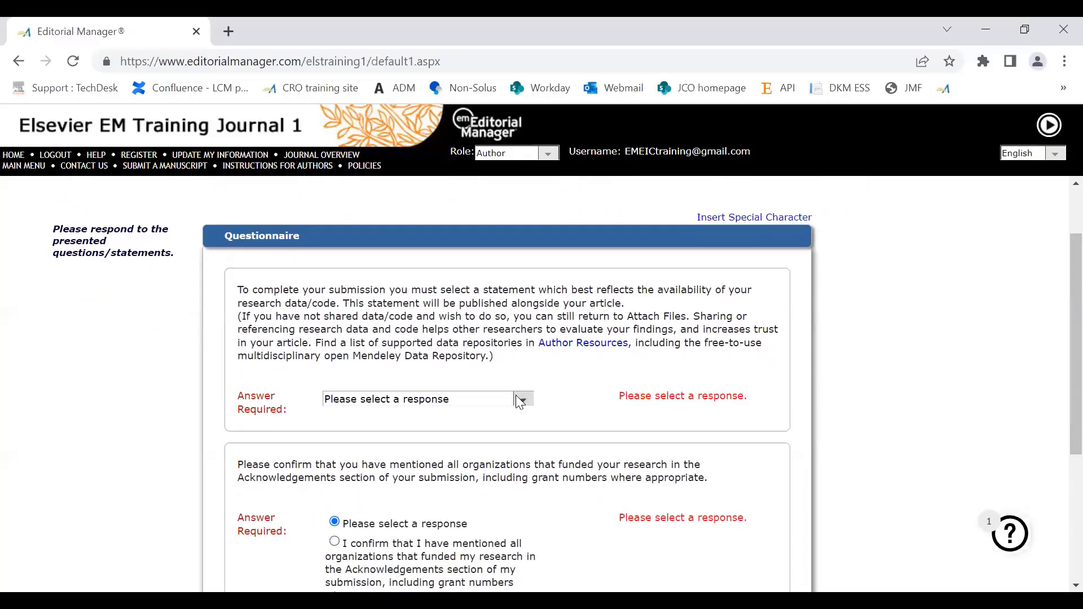
left_click(519, 400)
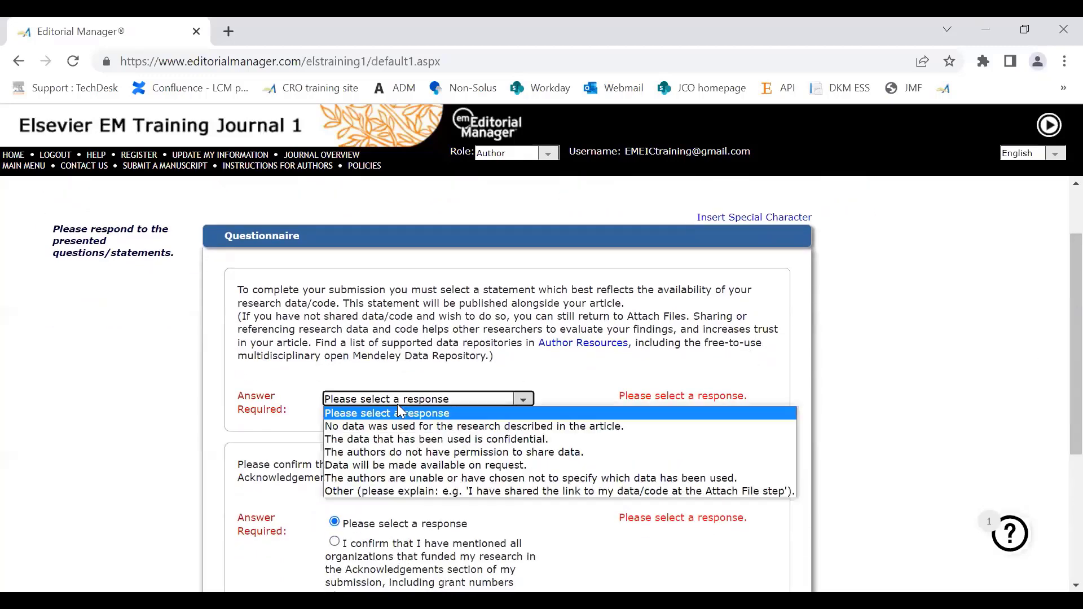
left_click(397, 484)
Step: Confirm that all funding organizations are mentioned and declare that the manuscript does not contain information subject to export controls
scroll(1057, 316, "down", 3)
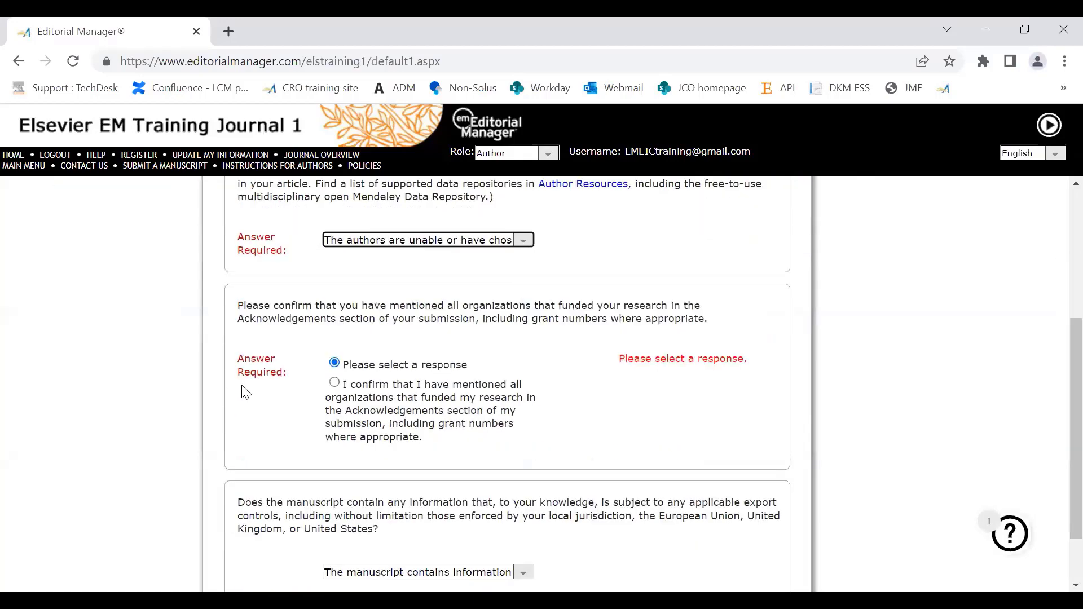
left_click(335, 383)
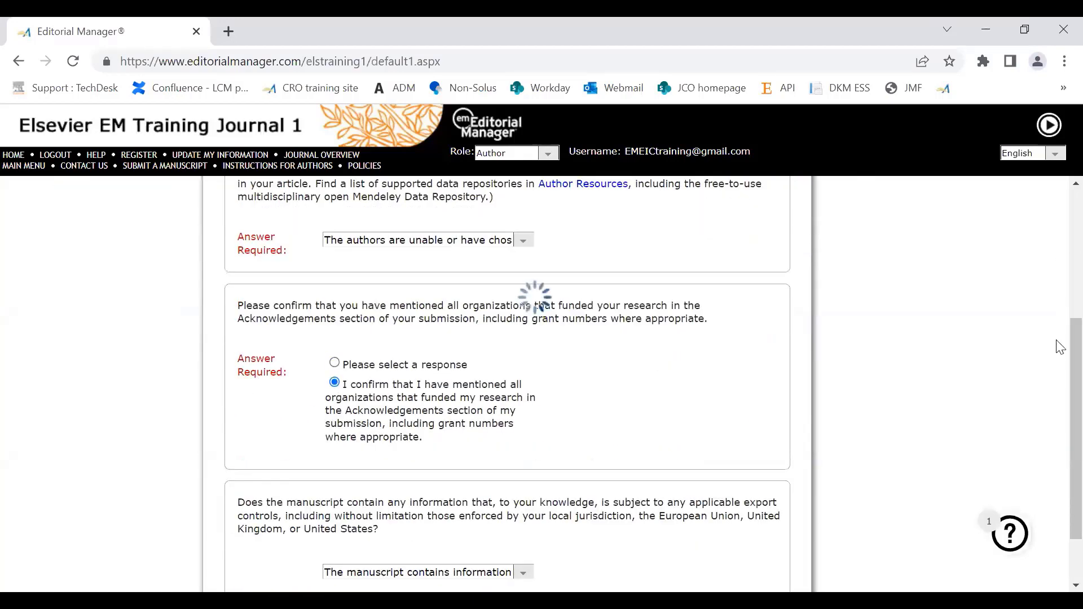
scroll(475, 412, "down", 2)
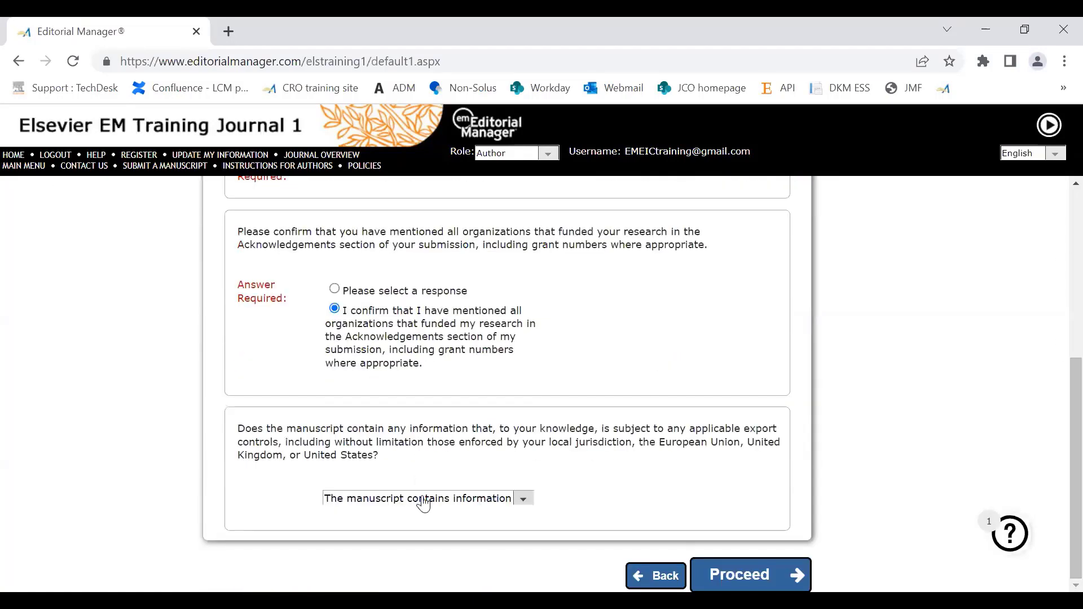
left_click(424, 502)
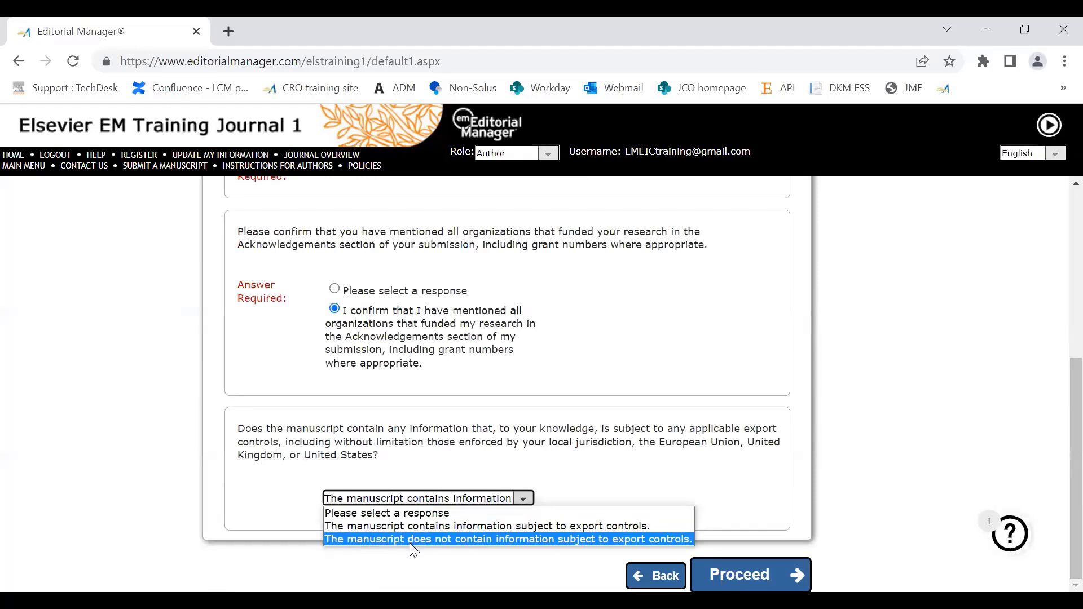
left_click(411, 540)
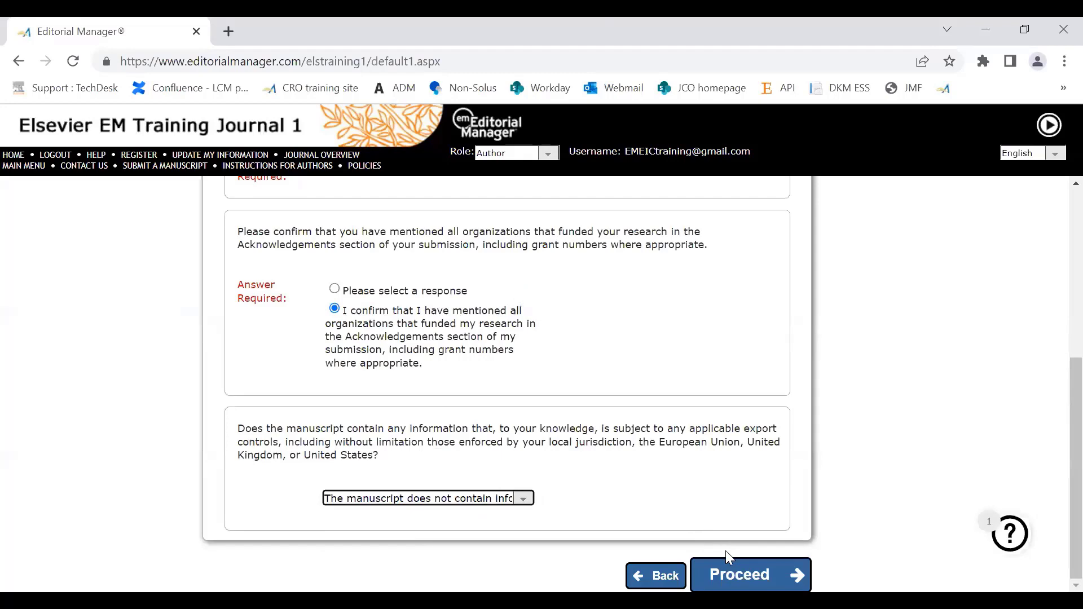
Step: Proceed to Comments and enter "no comments" for the publication office
left_click(731, 576)
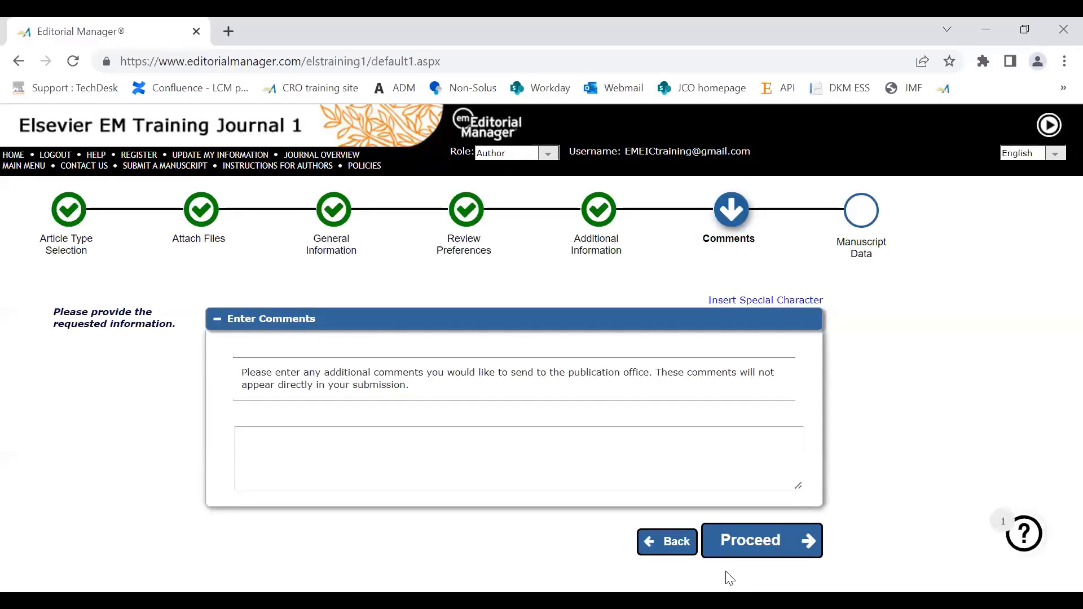
left_click(282, 450)
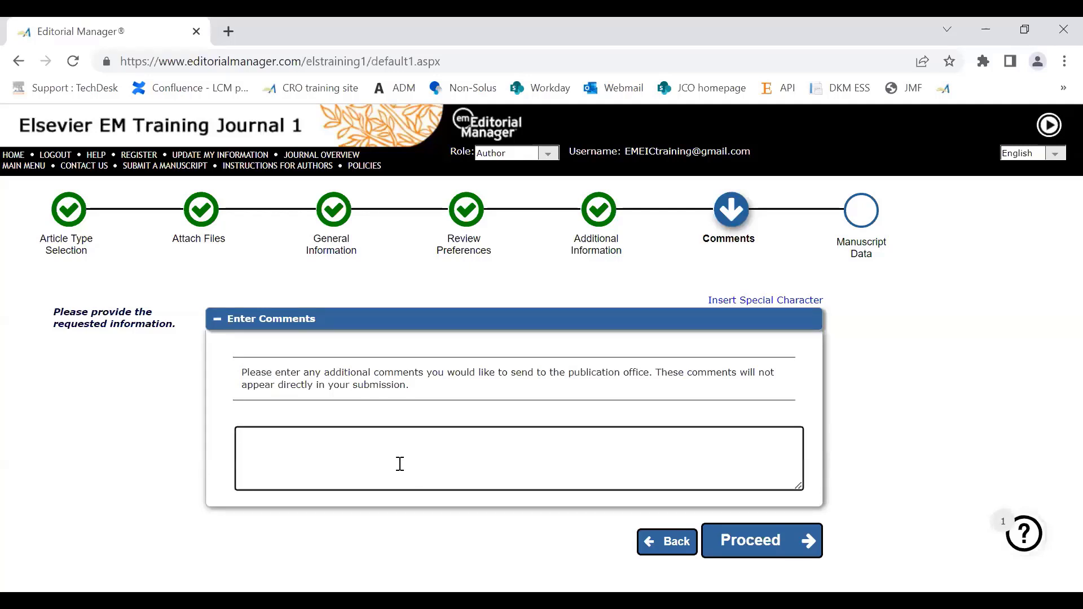
type("nocomm")
key("BackSpace")
key("BackSpace")
key("BackSpace")
key("BackSpace")
type("comments")
Step: Proceed to Manuscript Data and replace the full title with "CE test"
left_click(760, 546)
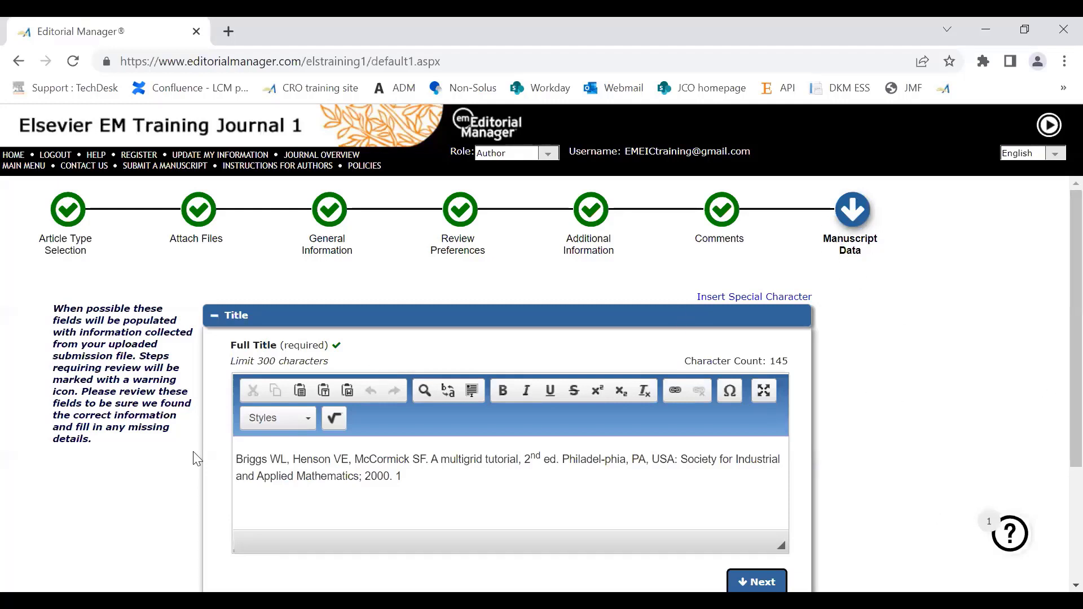
left_click(410, 480)
triple_click(230, 454)
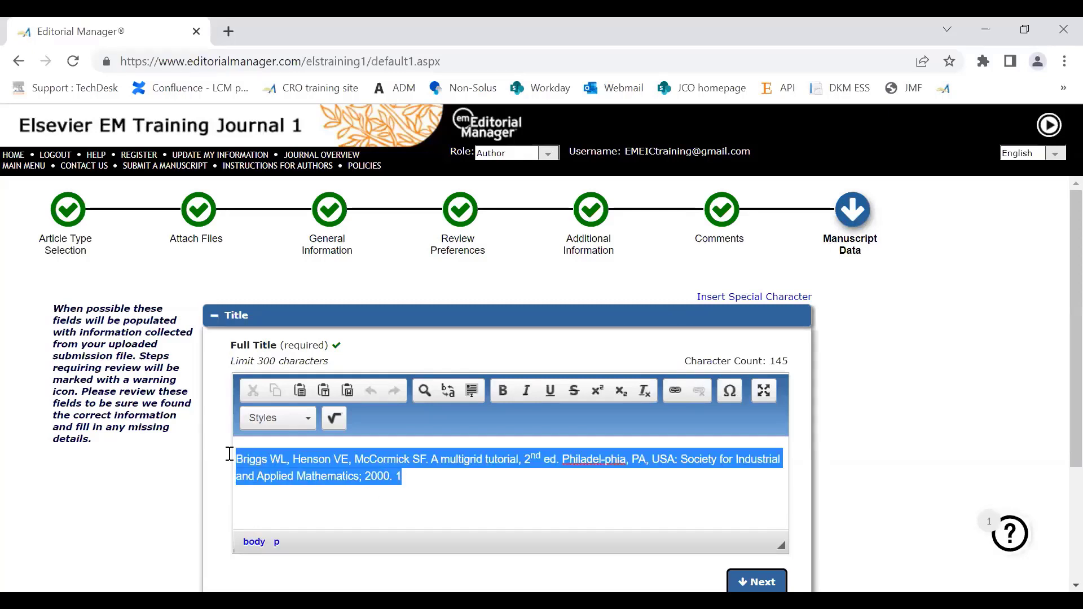
type("Ce")
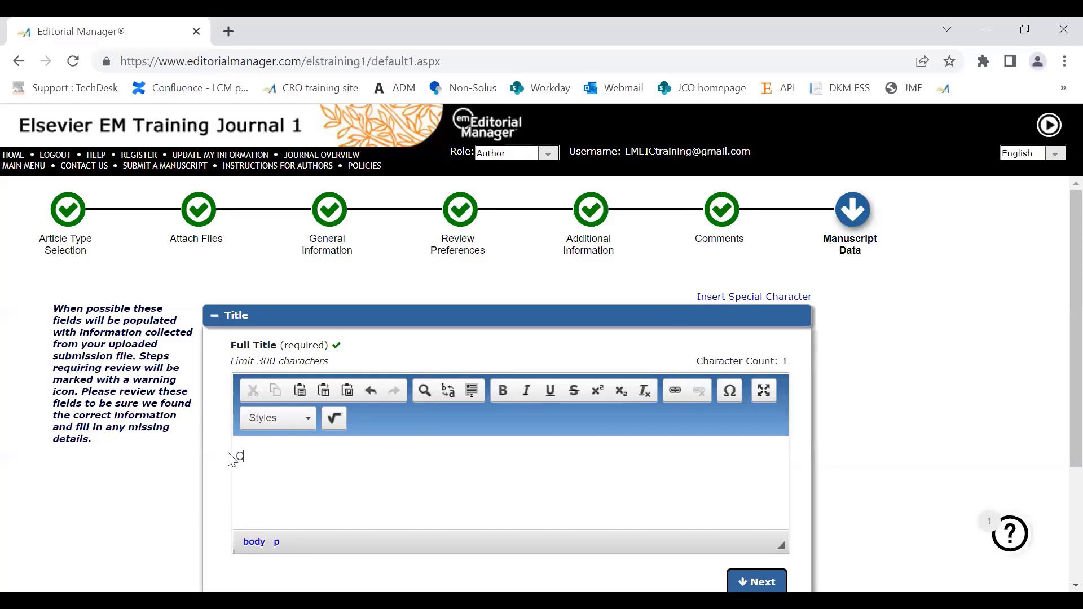
key("BackSpace")
key("BackSpace")
type("E test")
Step: Expand the Abstract section and append "This is test abstract" to the end of the existing abstract
scroll(1061, 266, "down", 3)
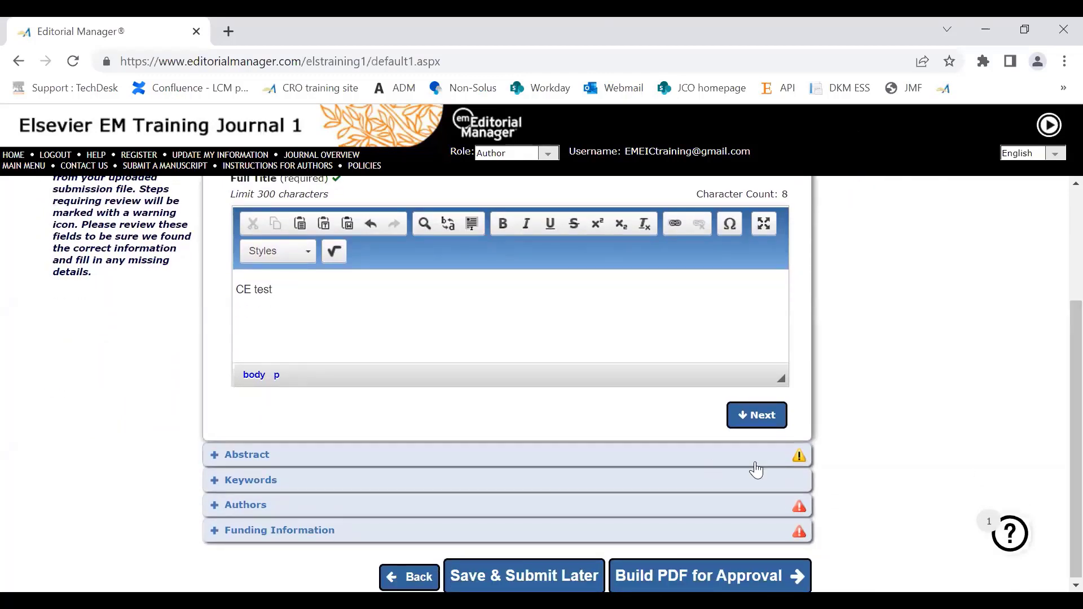
left_click(798, 456)
scroll(1058, 339, "down", 2)
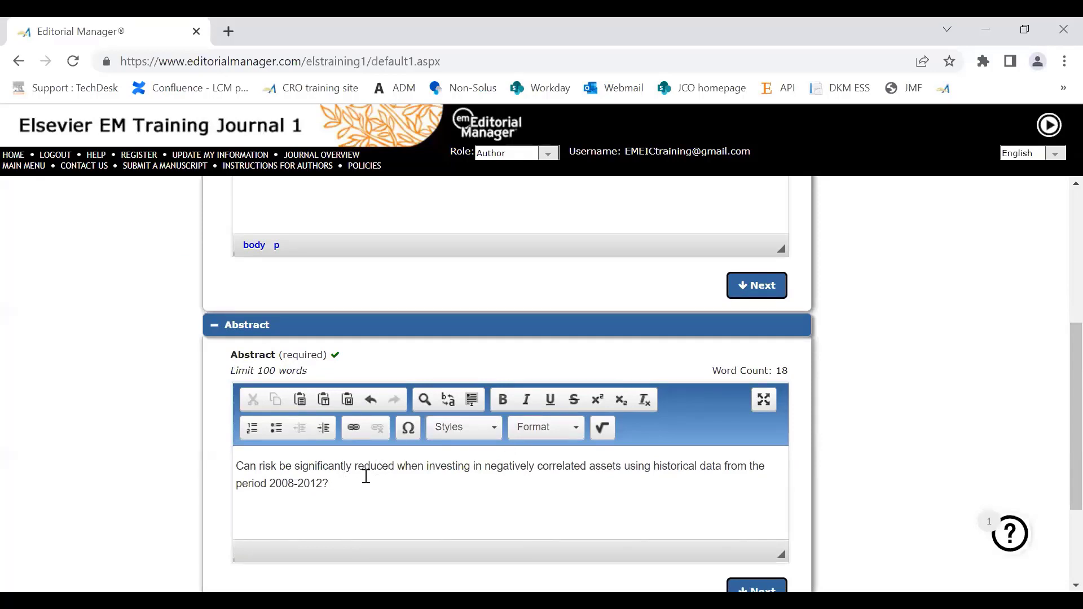
left_click_drag(353, 490, 236, 466)
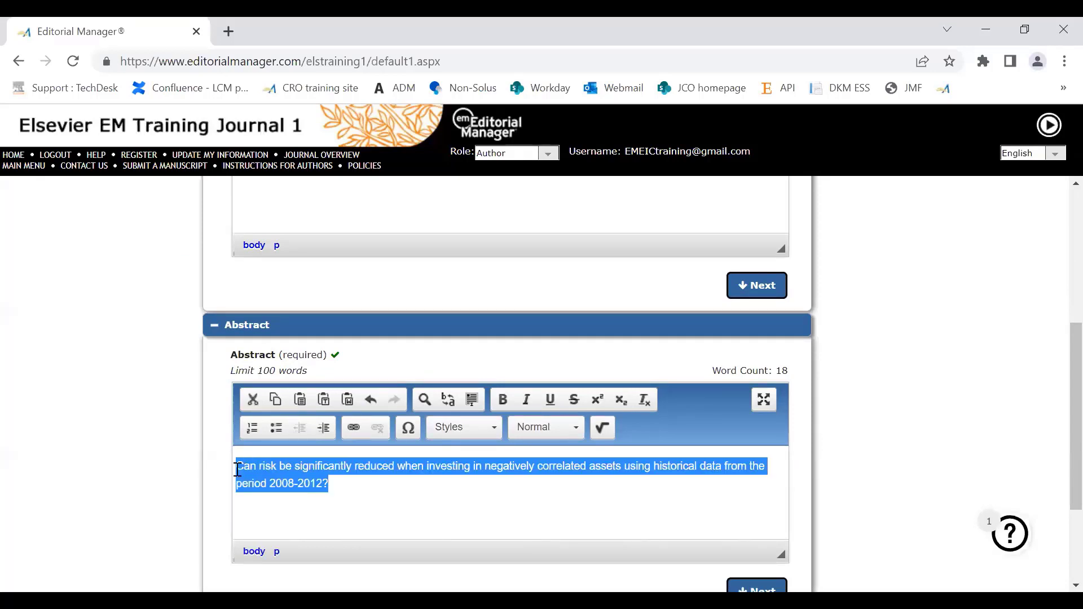
scroll(1058, 370, "down", 1)
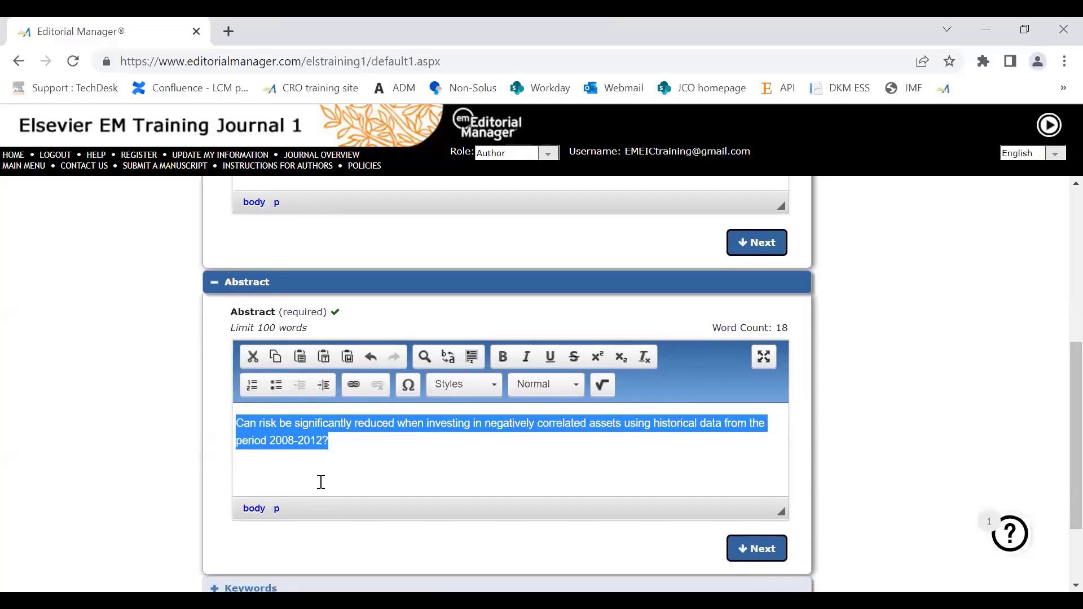
left_click(344, 446)
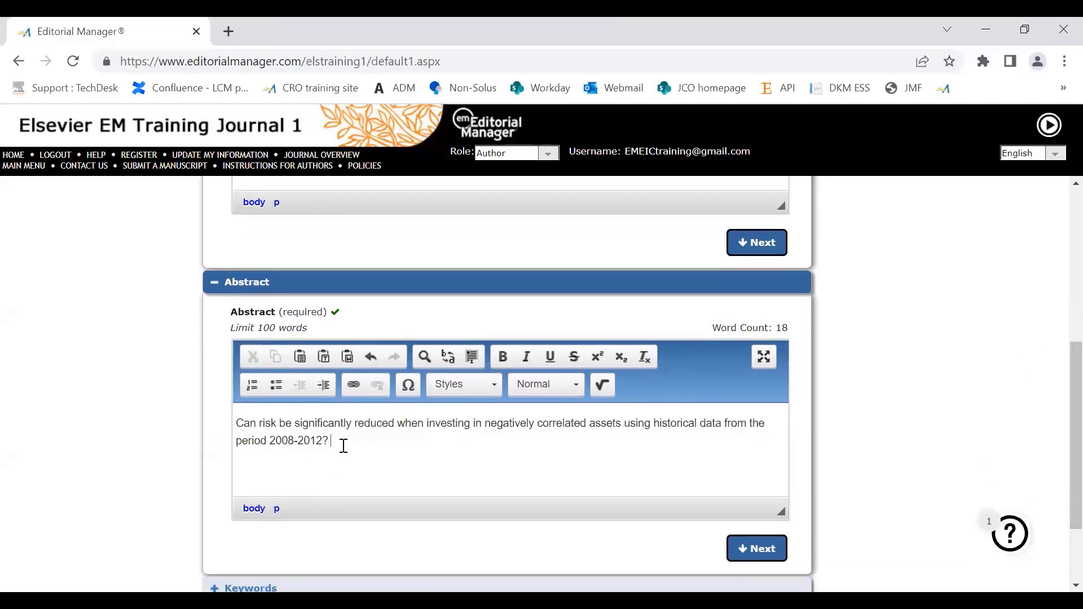
type("This")
type("is test abstract")
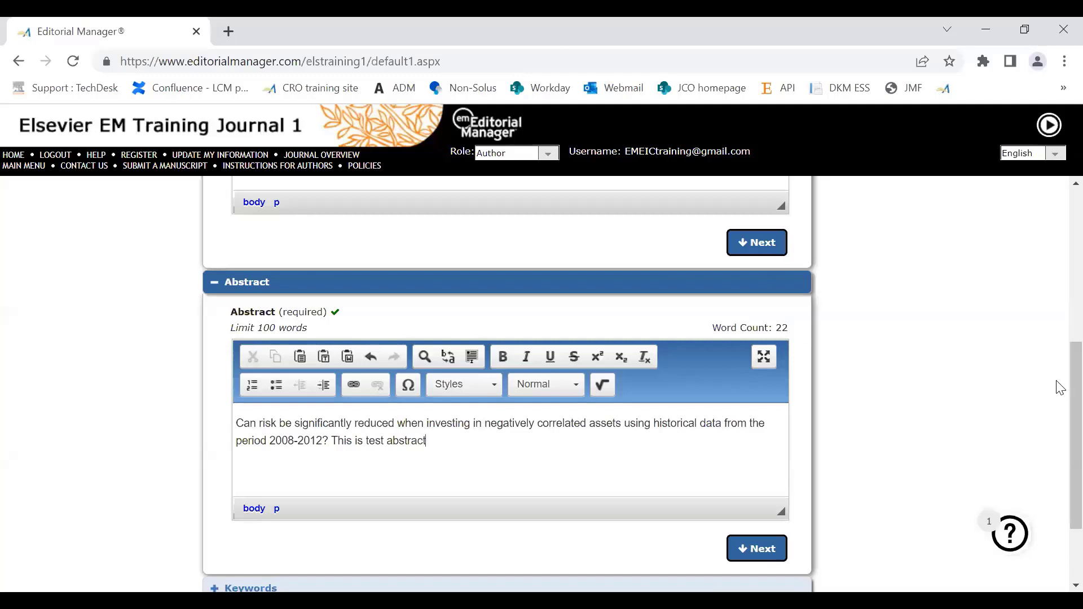
Step: Expand the Keywords section and enter the keywords "free;text;test"
scroll(1060, 412, "down", 1)
scroll(1060, 412, "down", 2)
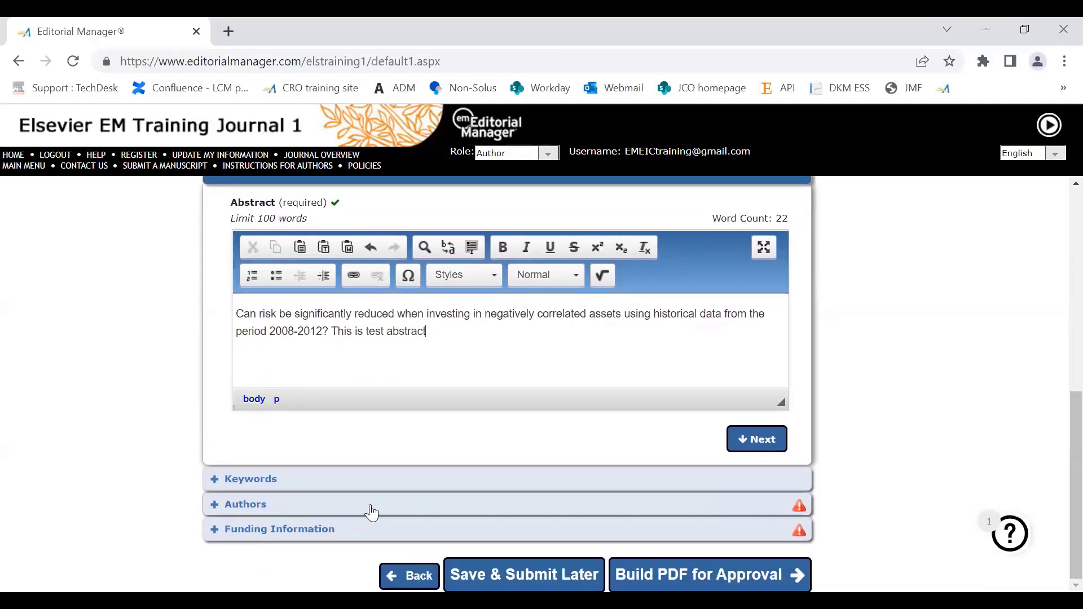
left_click(241, 484)
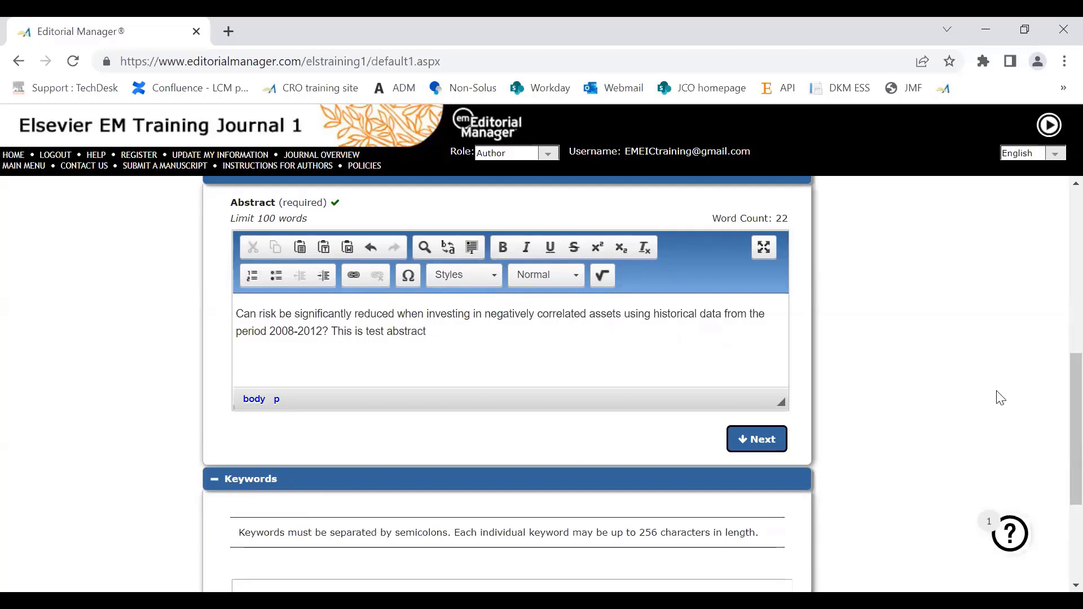
scroll(1059, 391, "down", 3)
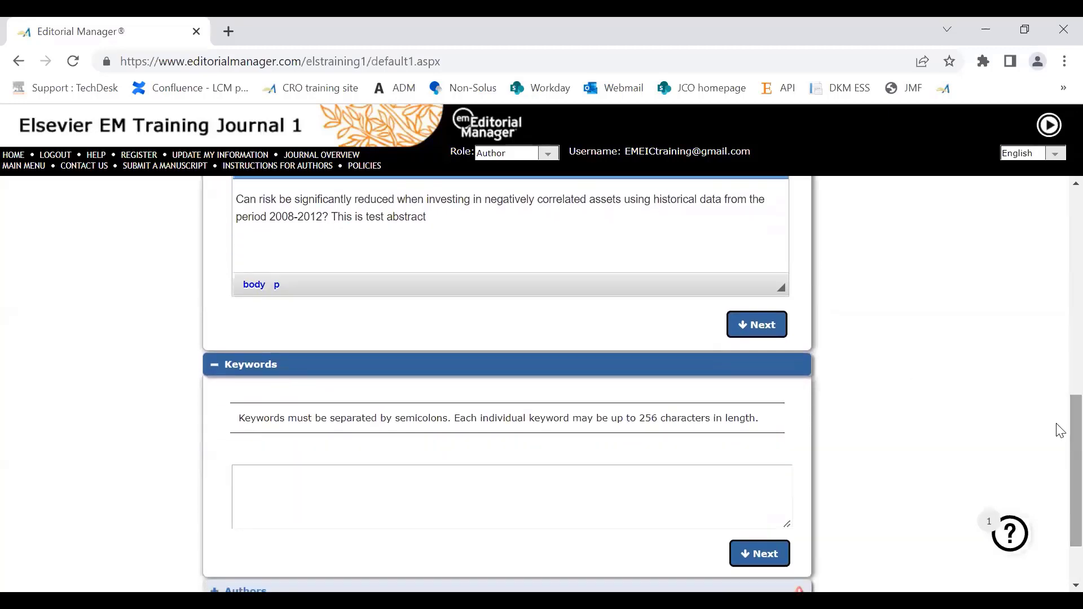
left_click(353, 493)
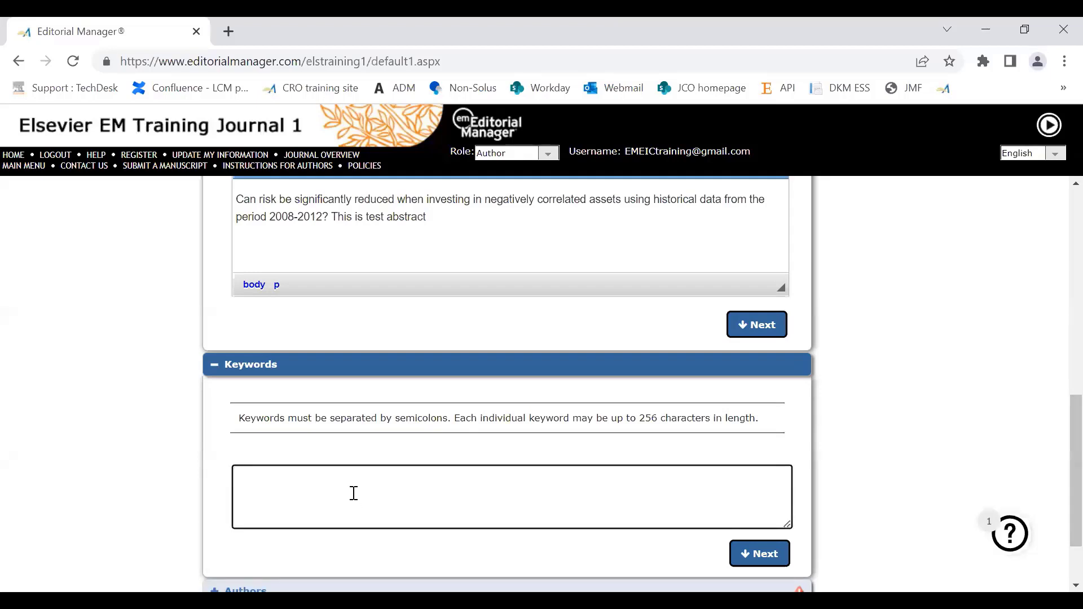
type("free;text;test")
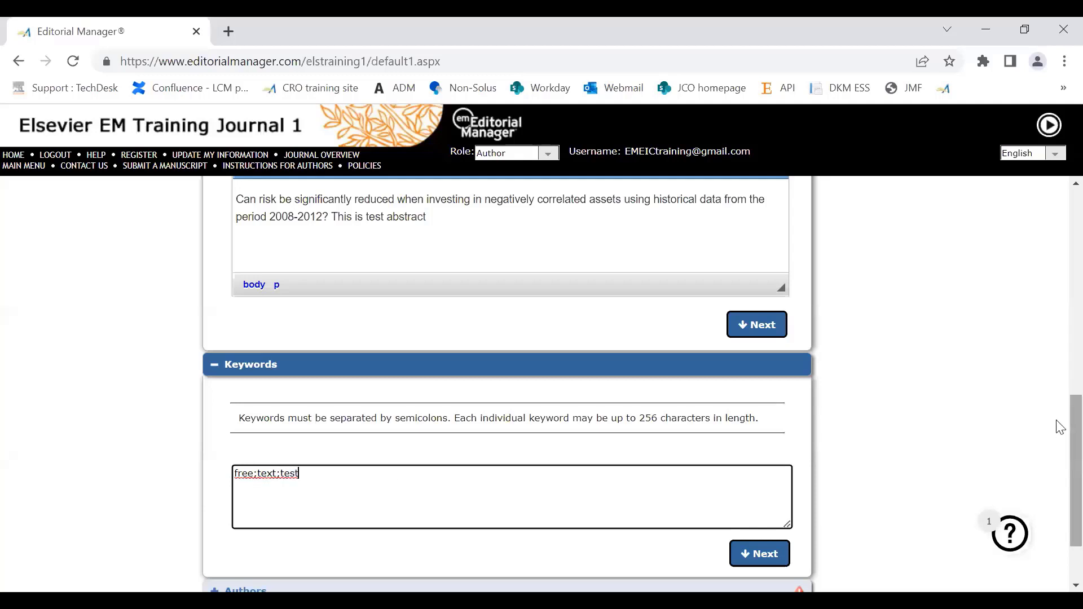
scroll(1061, 430, "down", 2)
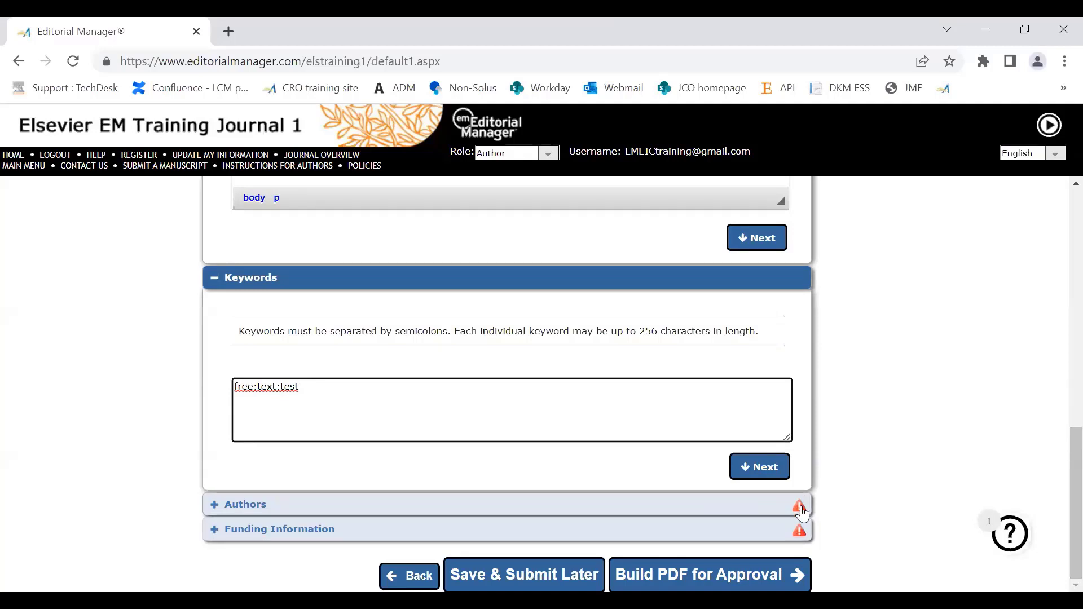
Step: In the Authors section, assign the corresponding author the contributor role "Writing – original draft" and save the author details
mouse_move(801, 515)
left_click(800, 508)
scroll(1060, 399, "down", 5)
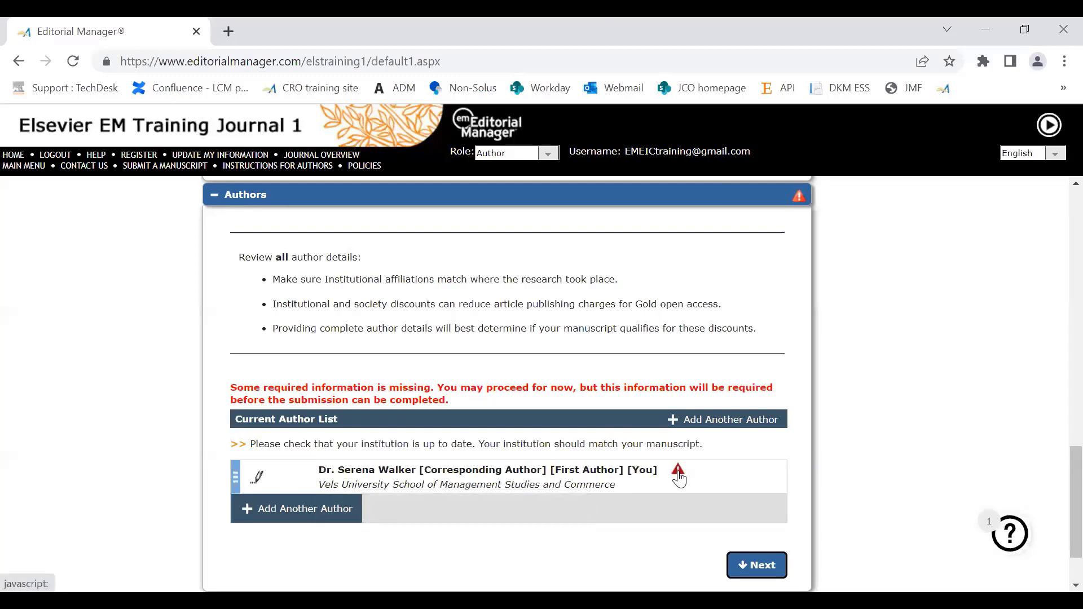
mouse_move(677, 466)
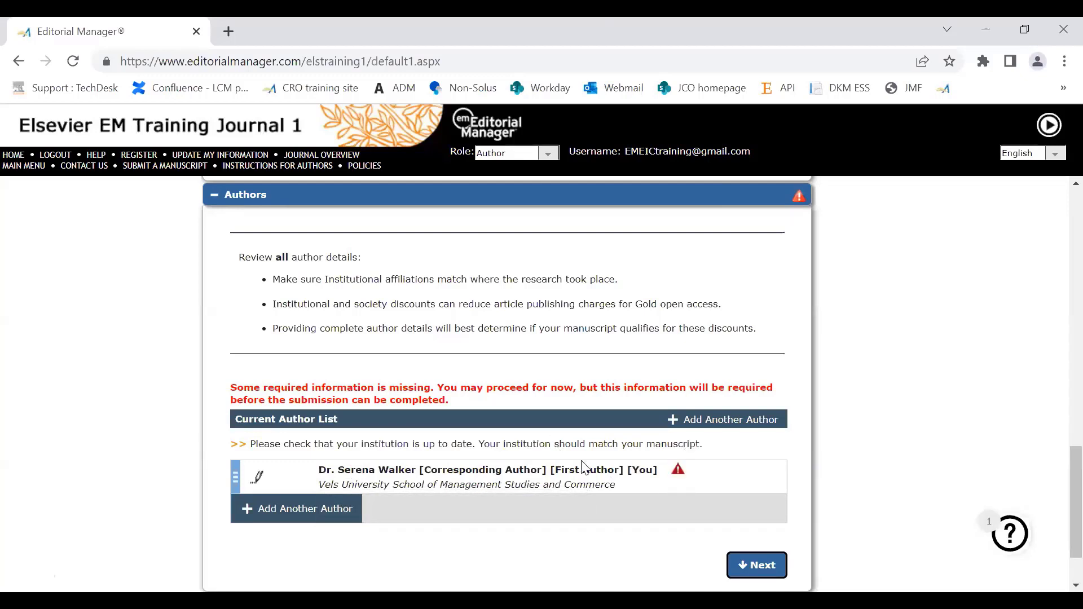
left_click(680, 471)
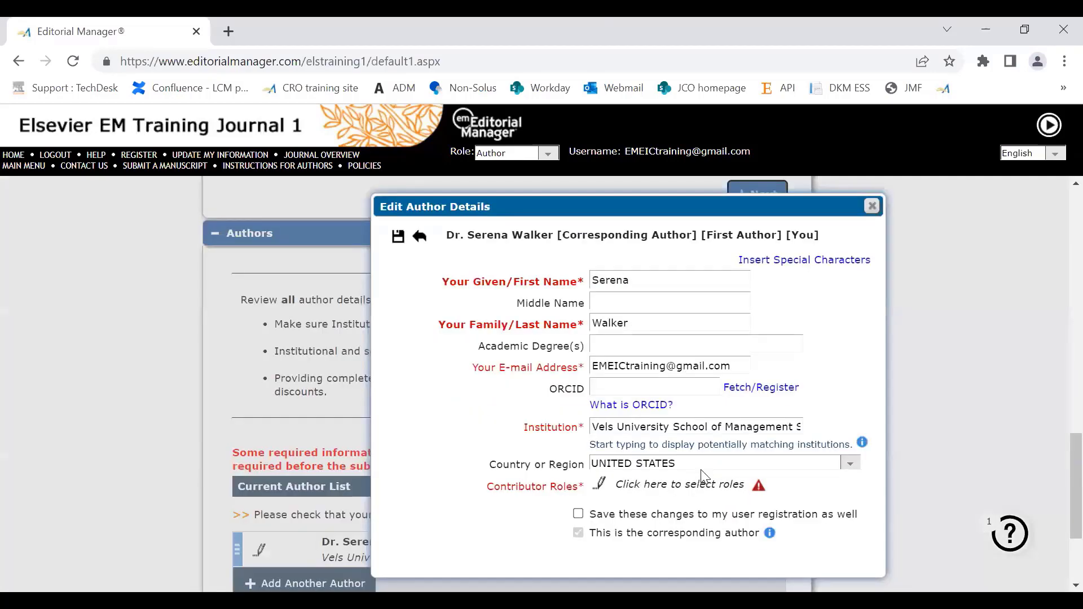
left_click(597, 494)
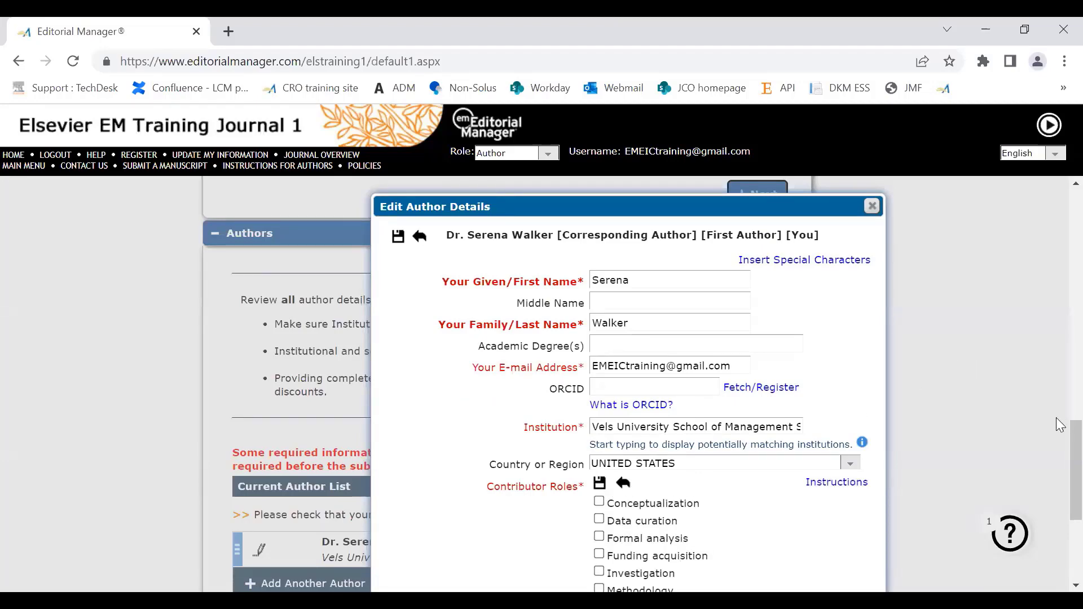
scroll(1058, 452, "down", 3)
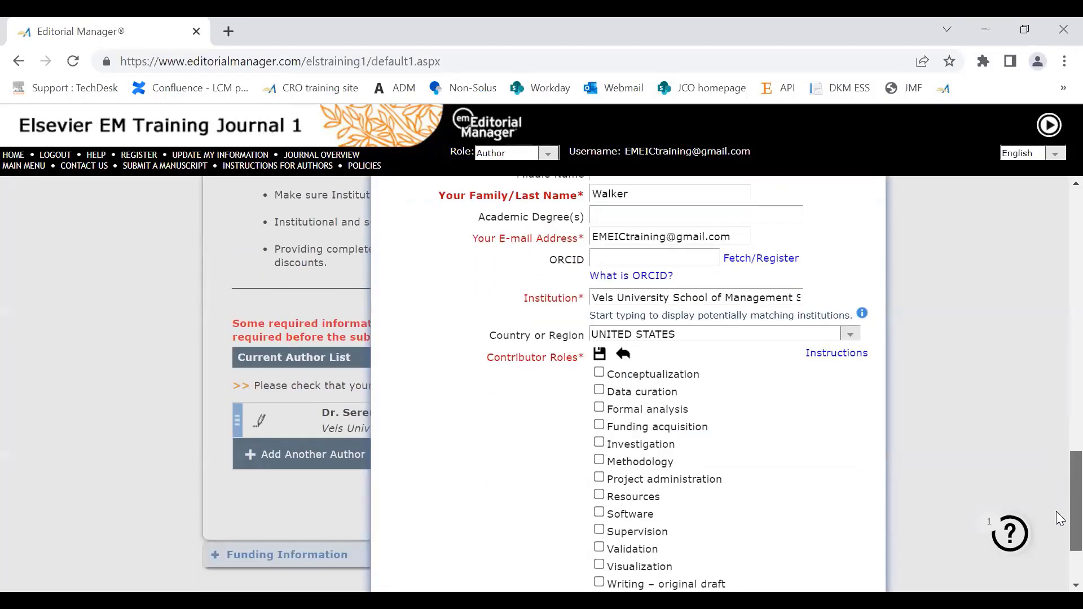
scroll(1058, 519, "down", 2)
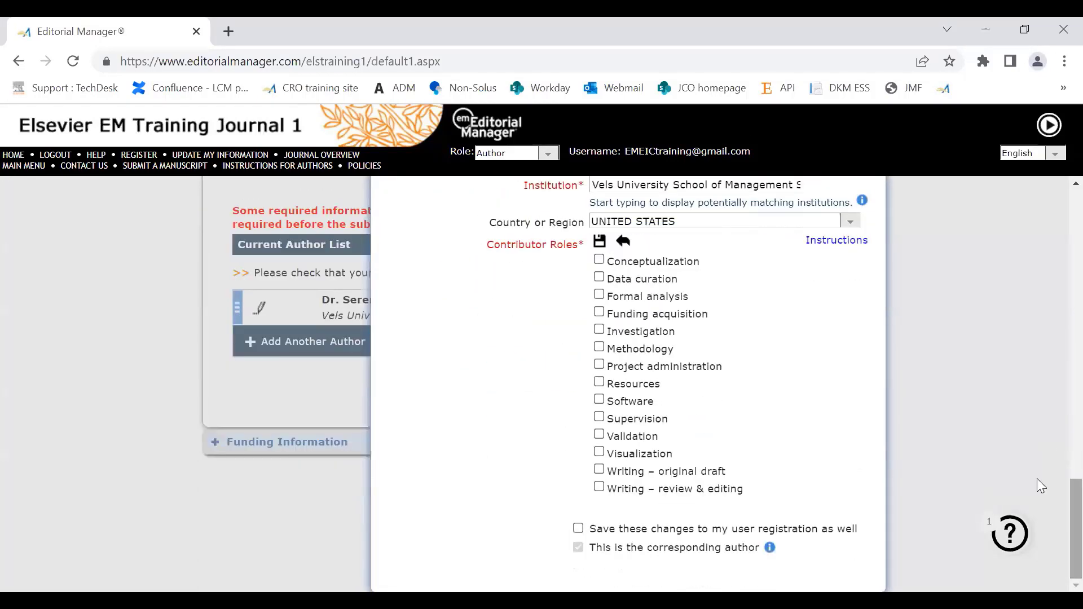
left_click(600, 471)
scroll(1059, 480, "up", 1)
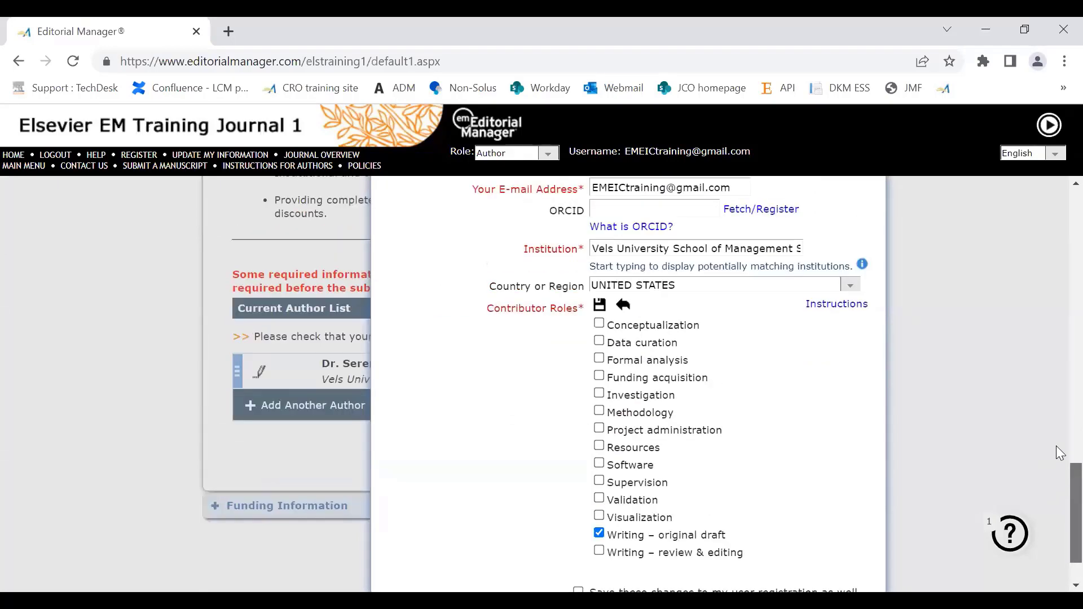
scroll(1060, 451, "up", 3)
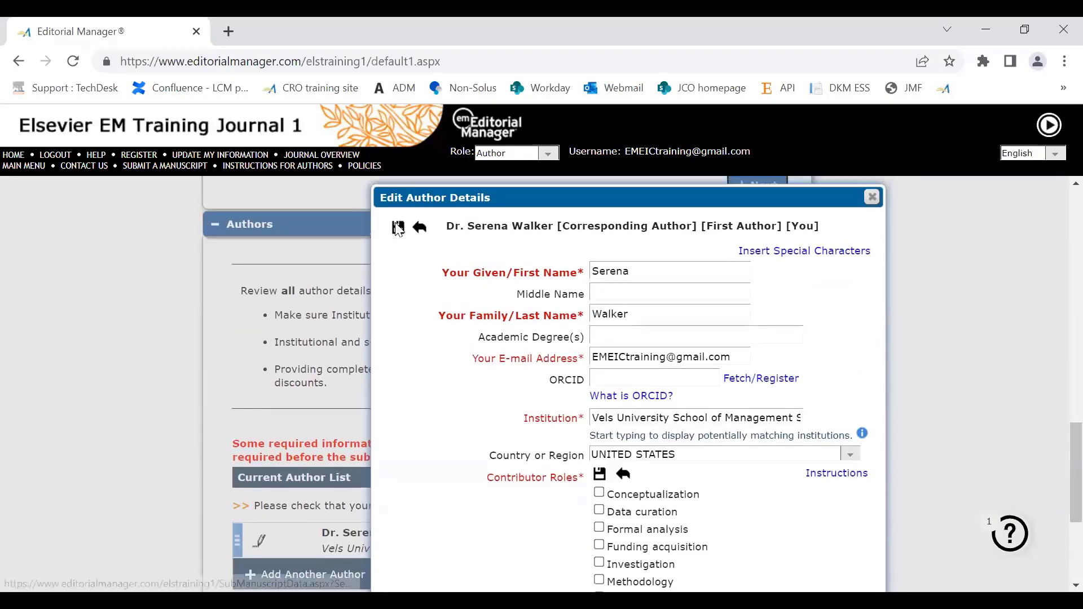
left_click(397, 227)
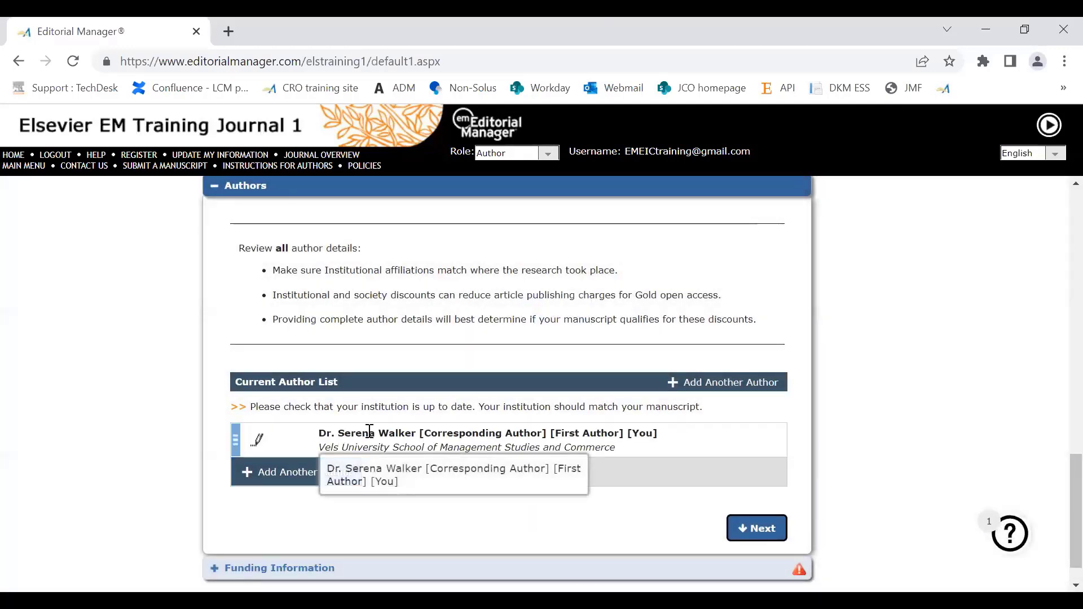
Step: Start adding another author and enter the co-author's first name, last name and e-mail address
left_click(276, 478)
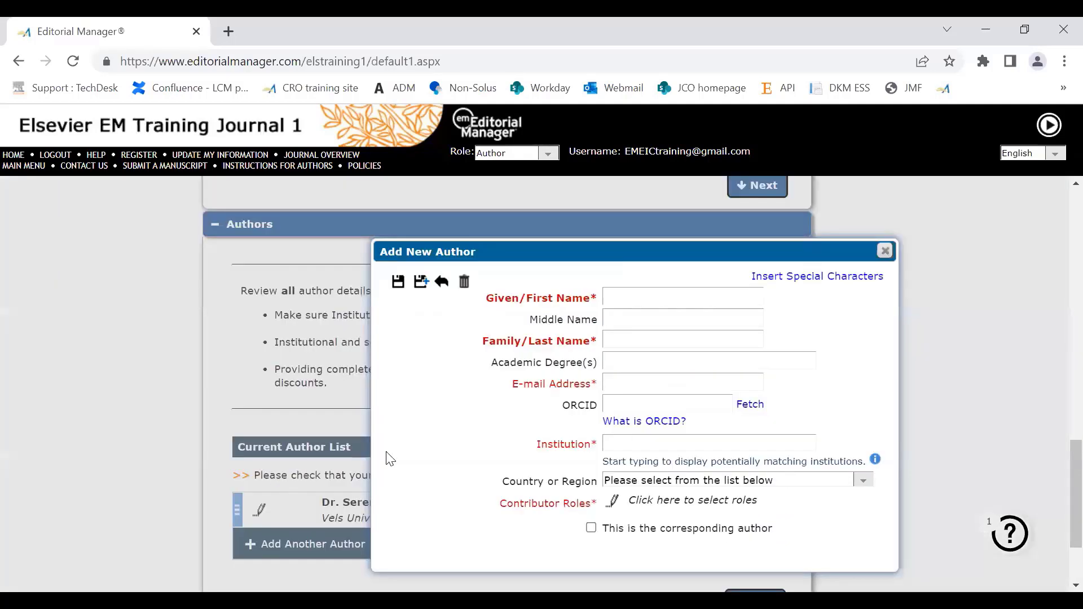
left_click(621, 297)
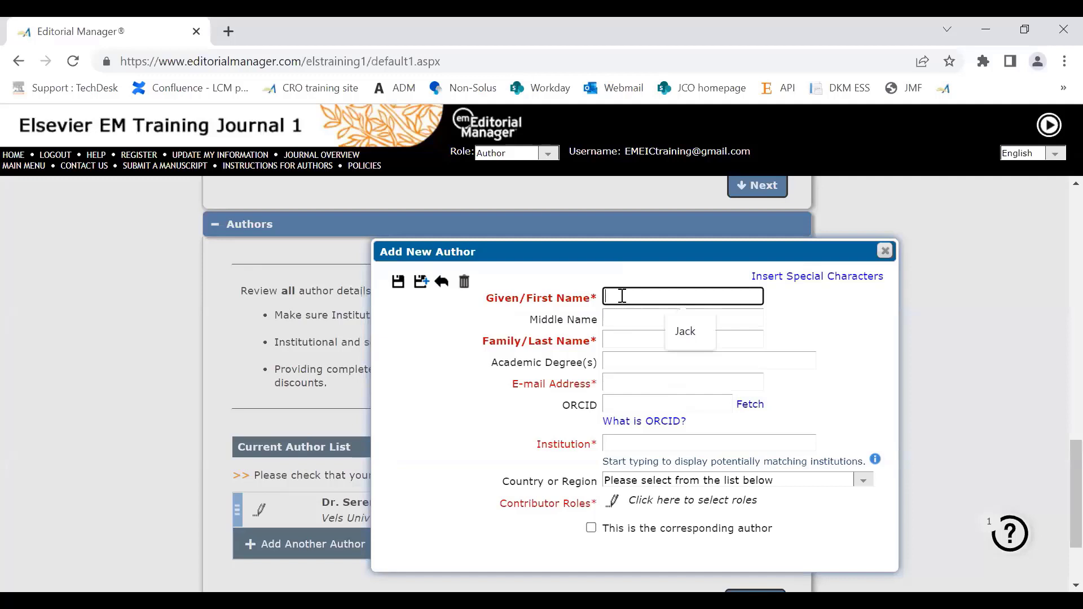
left_click(667, 337)
left_click(605, 340)
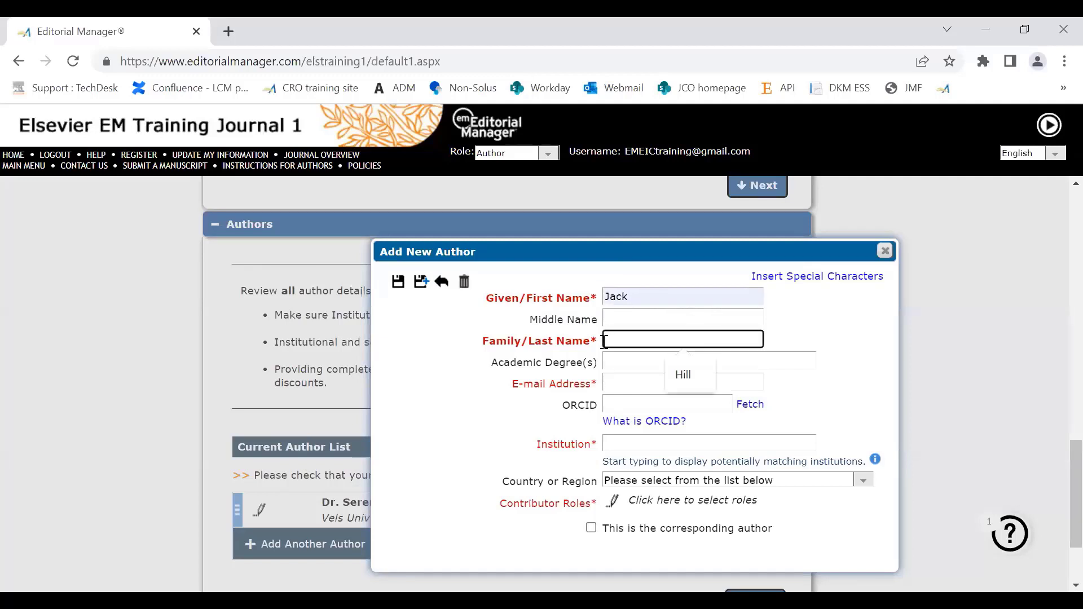
type("Hill")
left_click(614, 382)
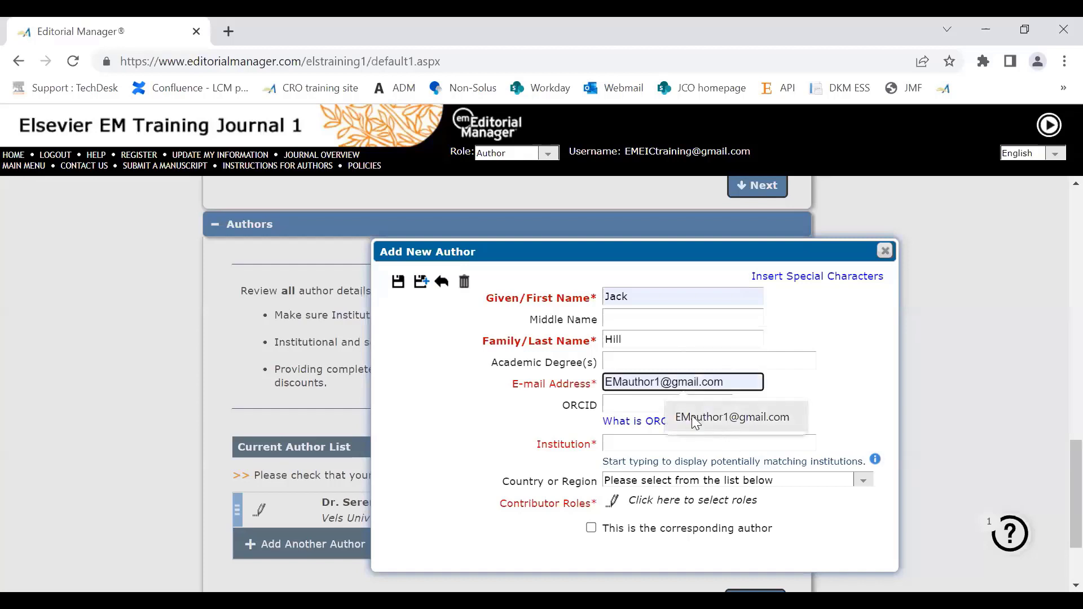
left_click(692, 416)
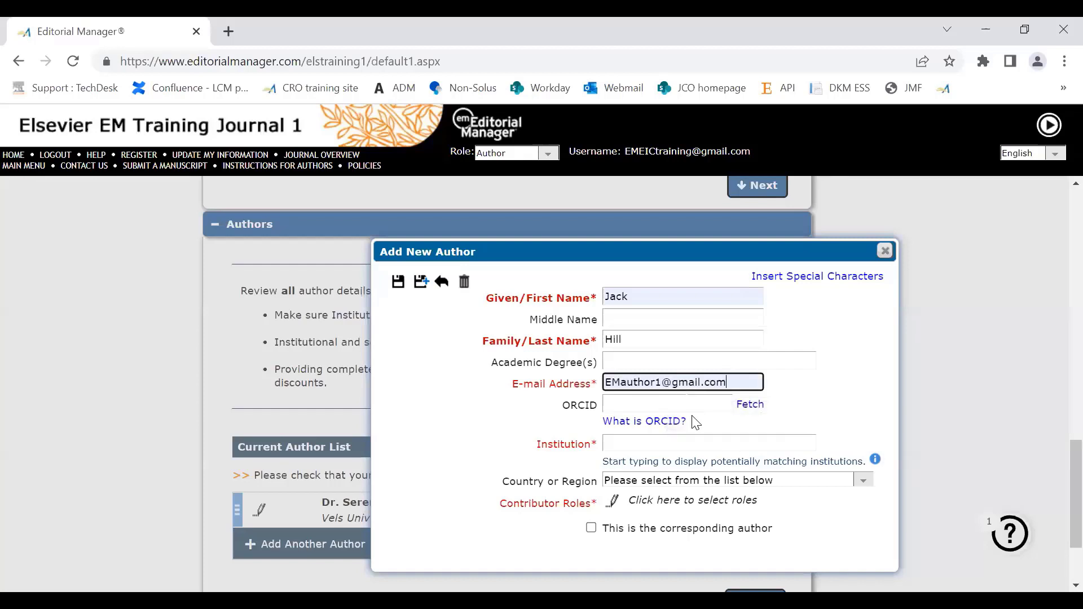
Step: Check the institution guidance and set the new author's institution to "IBMS: Institute of Biomedical Science"
left_click(621, 444)
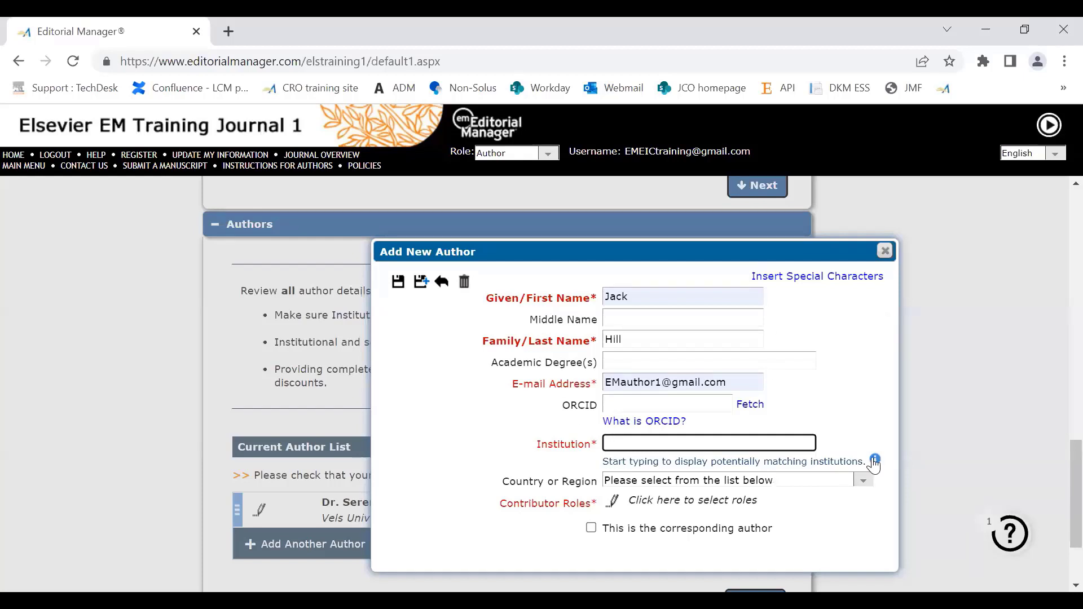
mouse_move(875, 464)
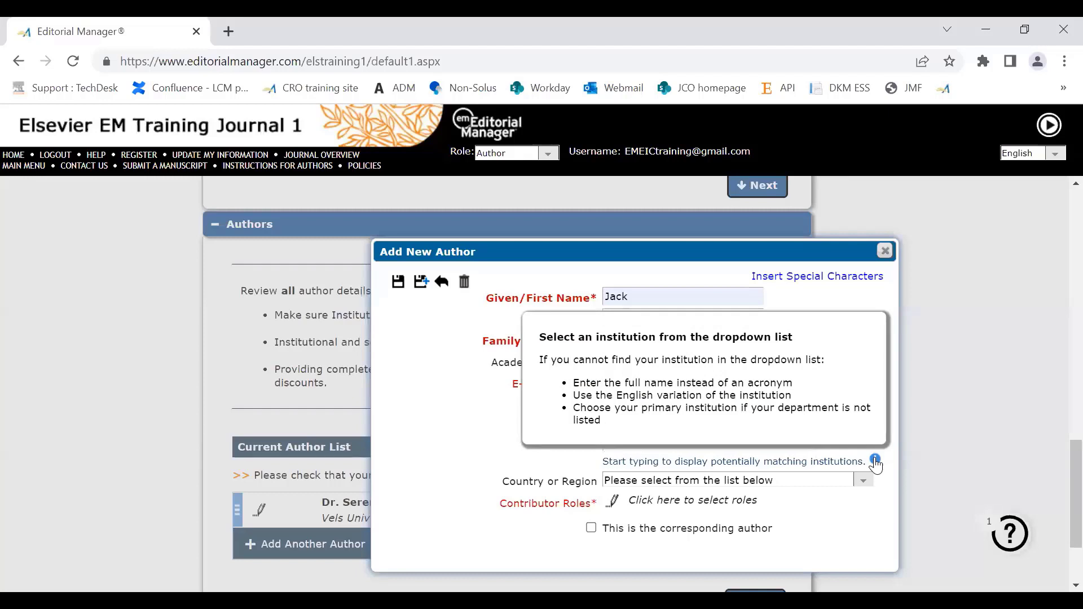
left_click(652, 443)
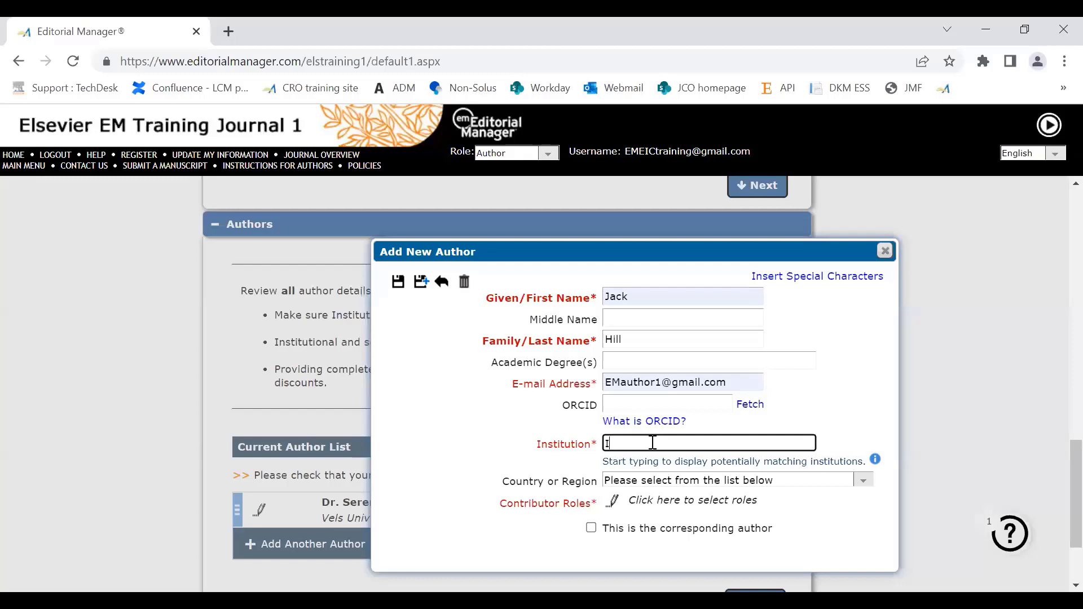
type("IBMS")
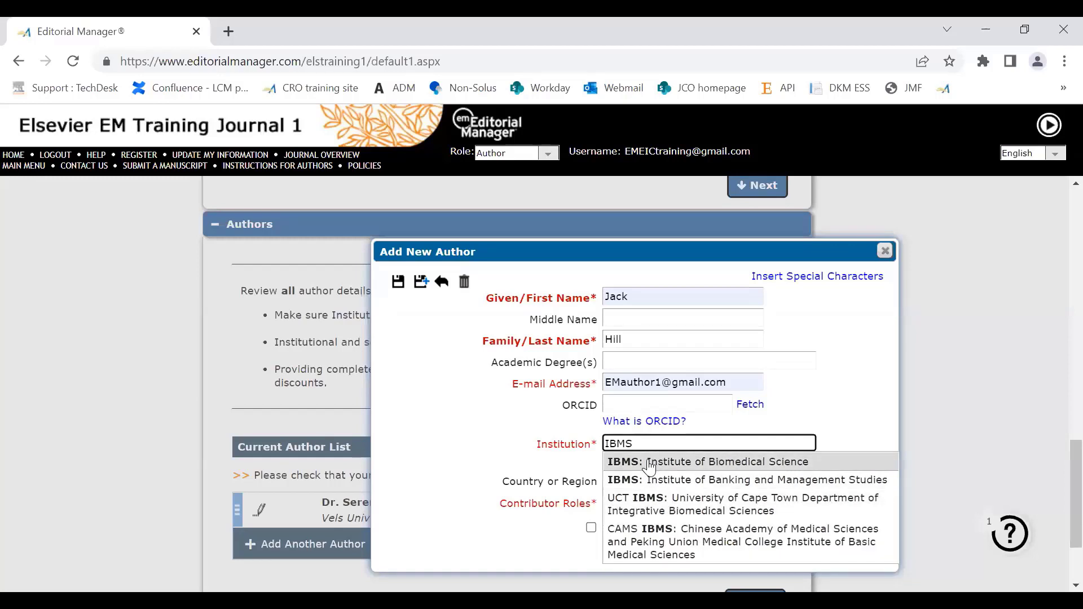
left_click(649, 463)
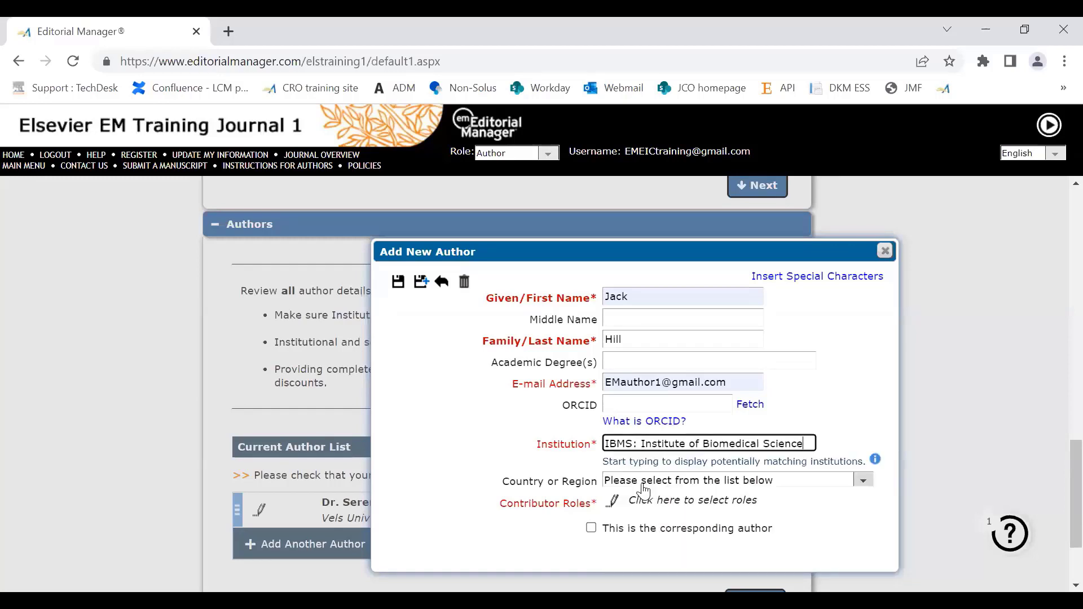
Step: Assign the new author the contributor role Investigation and save the author entry
scroll(1058, 522, "down", 2)
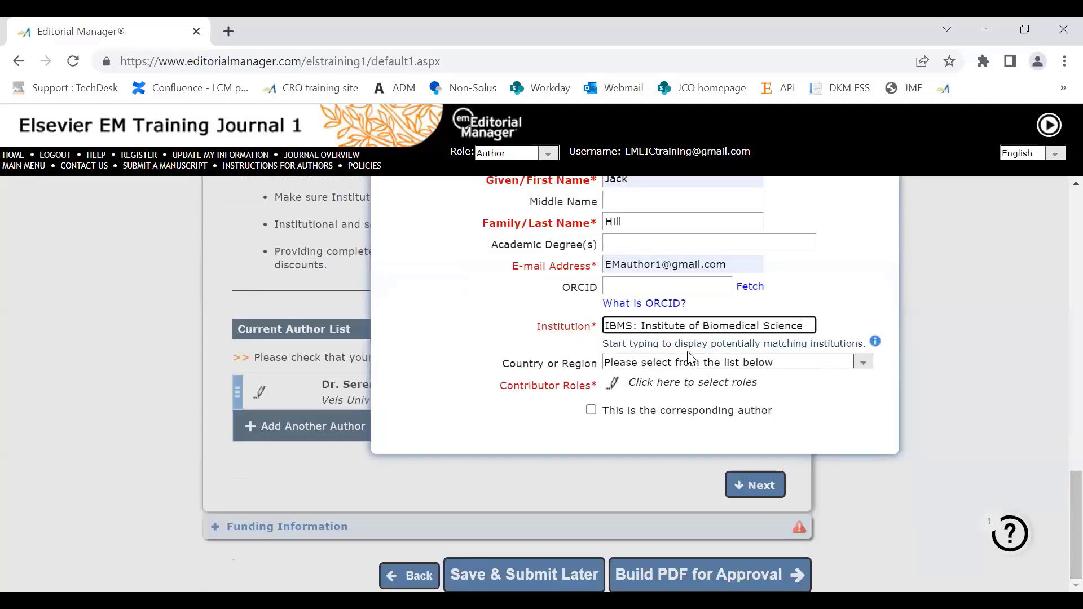
left_click(612, 386)
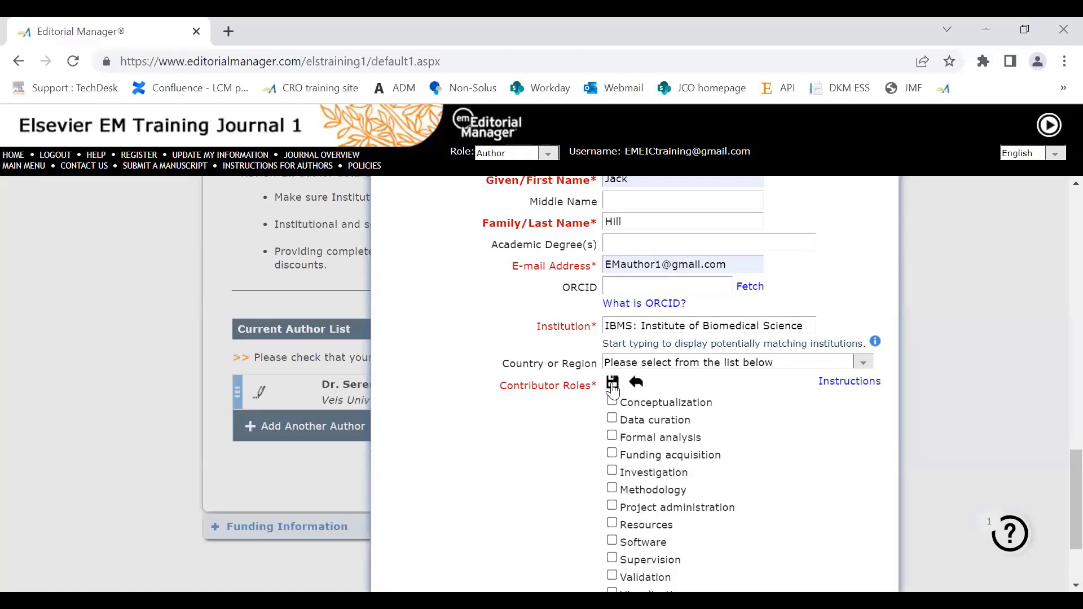
scroll(1060, 491, "down", 2)
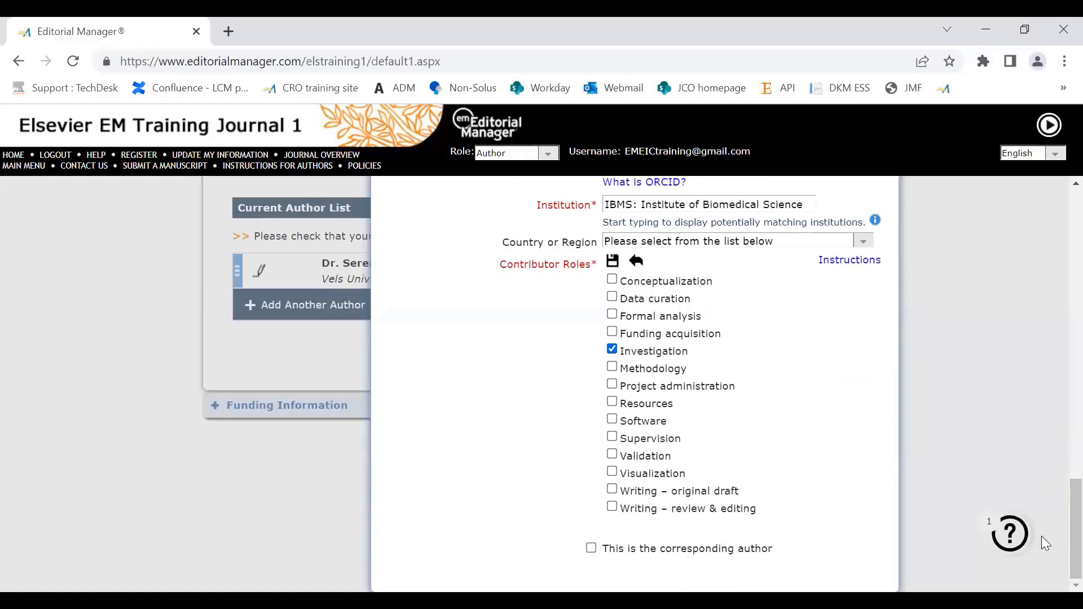
scroll(1059, 474, "up", 1)
scroll(1059, 453, "up", 4)
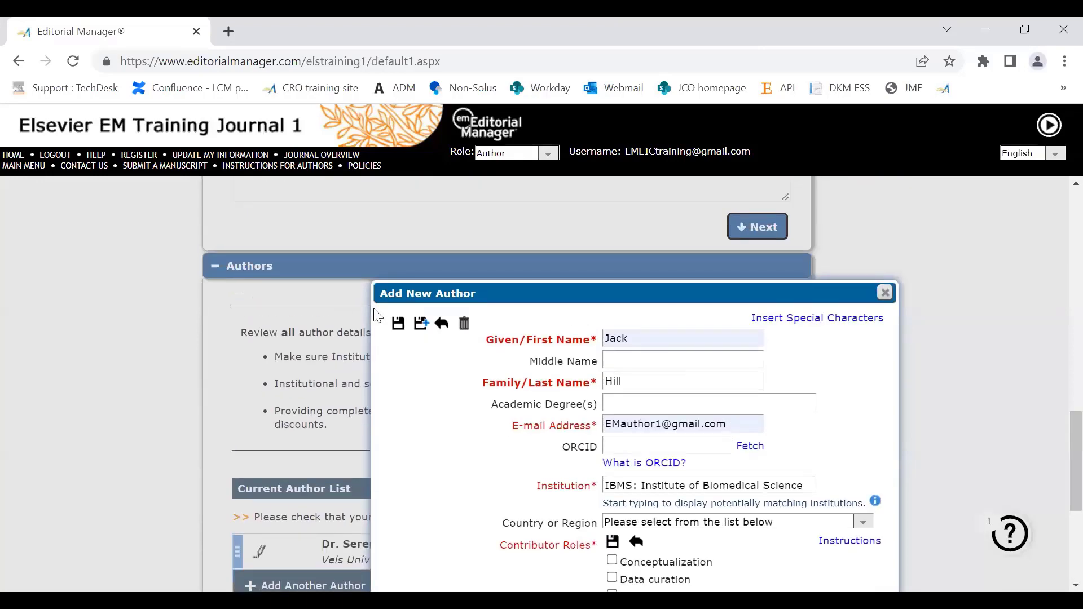
left_click(398, 324)
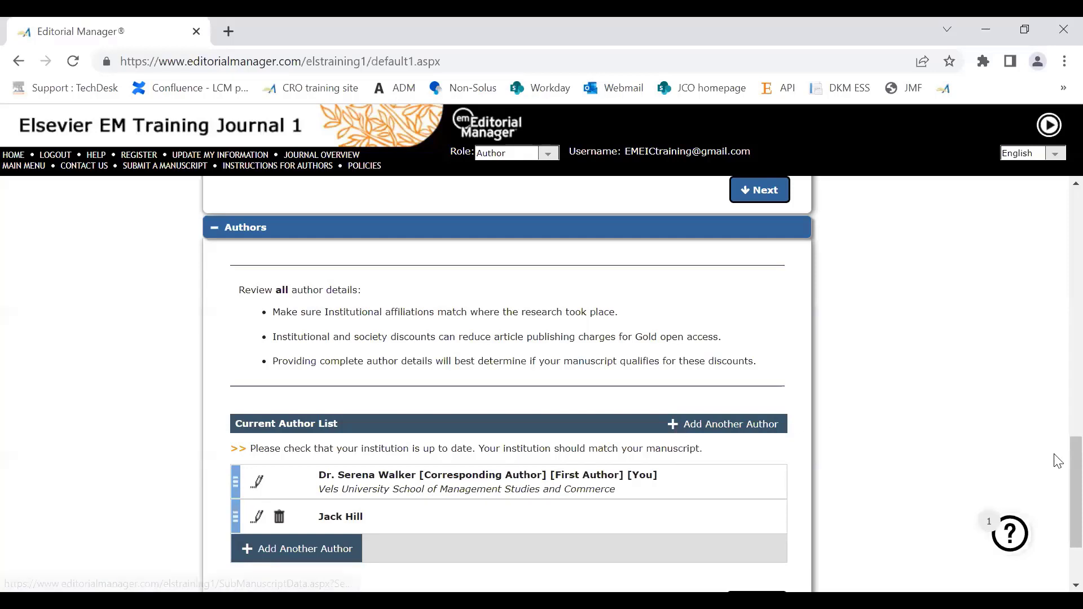
Step: Proceed to Funding Information and start a new funding source with Elsevier Foundation as the funder
left_click_drag(1074, 460, 1058, 484)
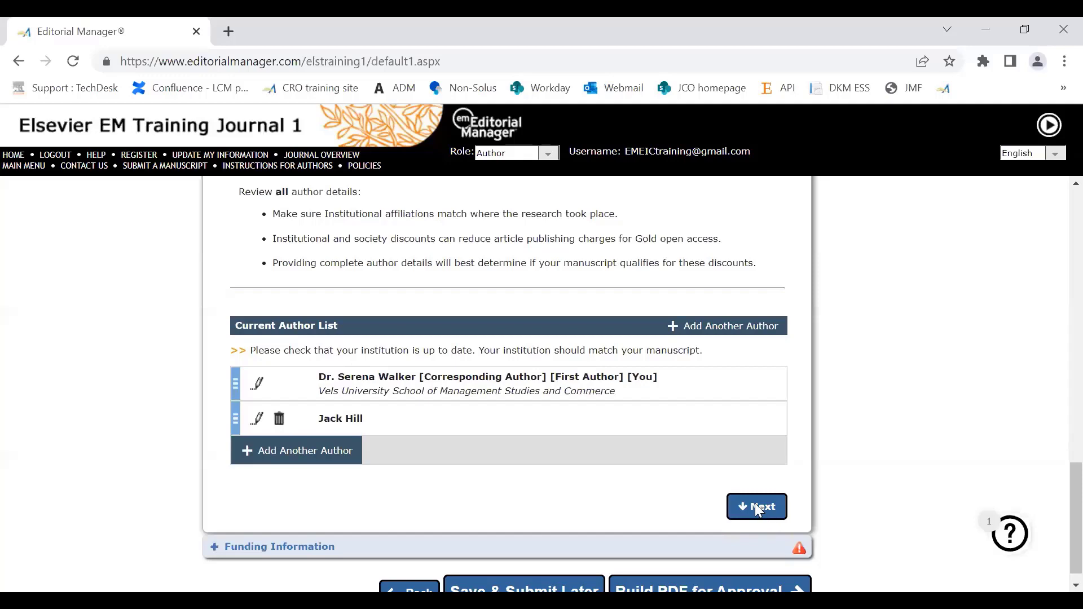
left_click(759, 512)
scroll(759, 510, "up", 3)
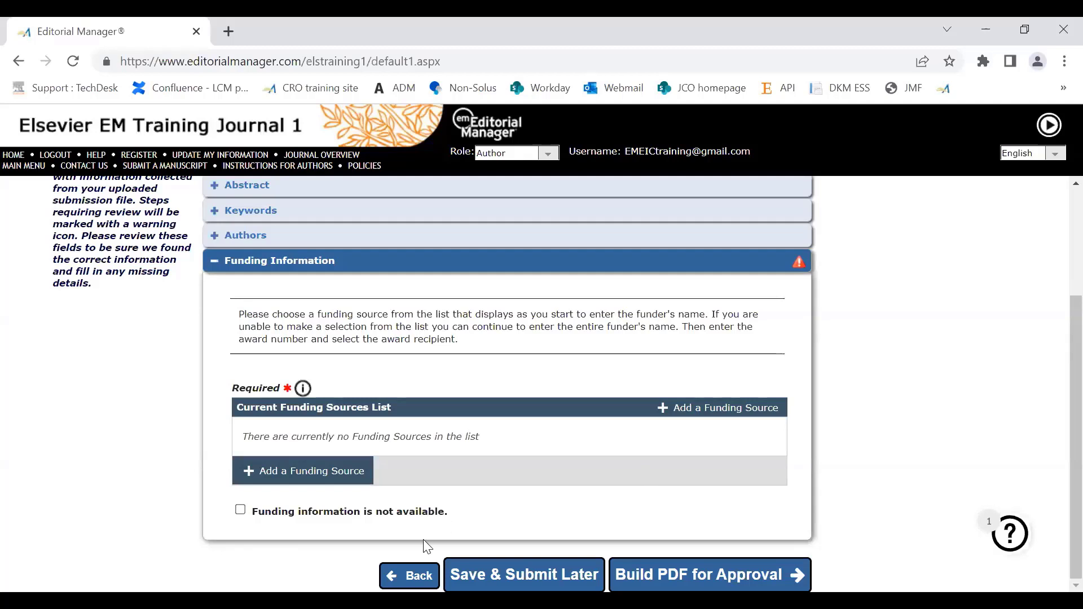
left_click(283, 474)
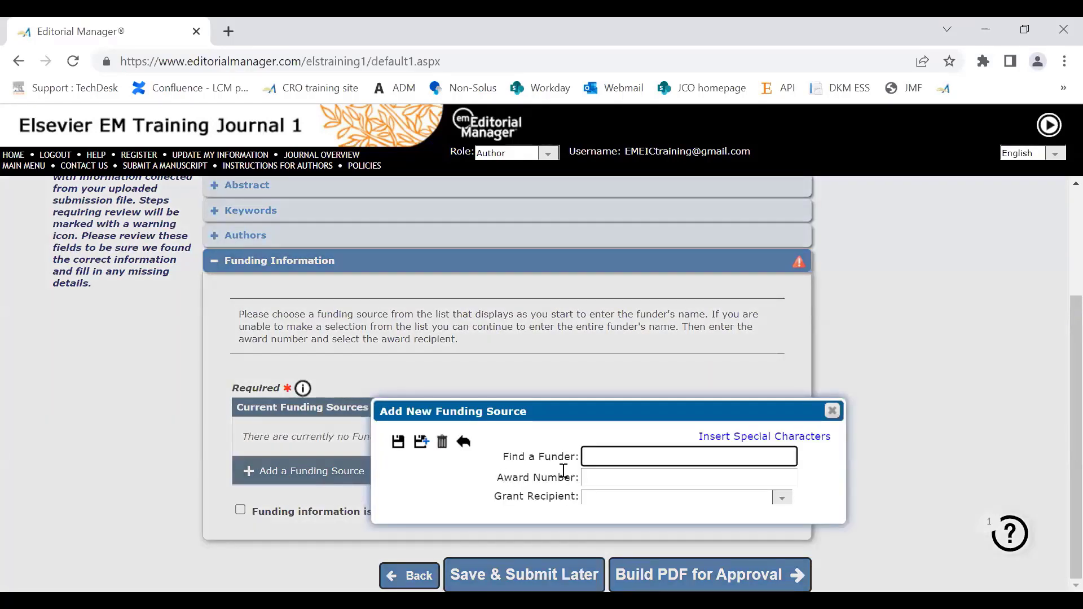
type("Elsevier fou")
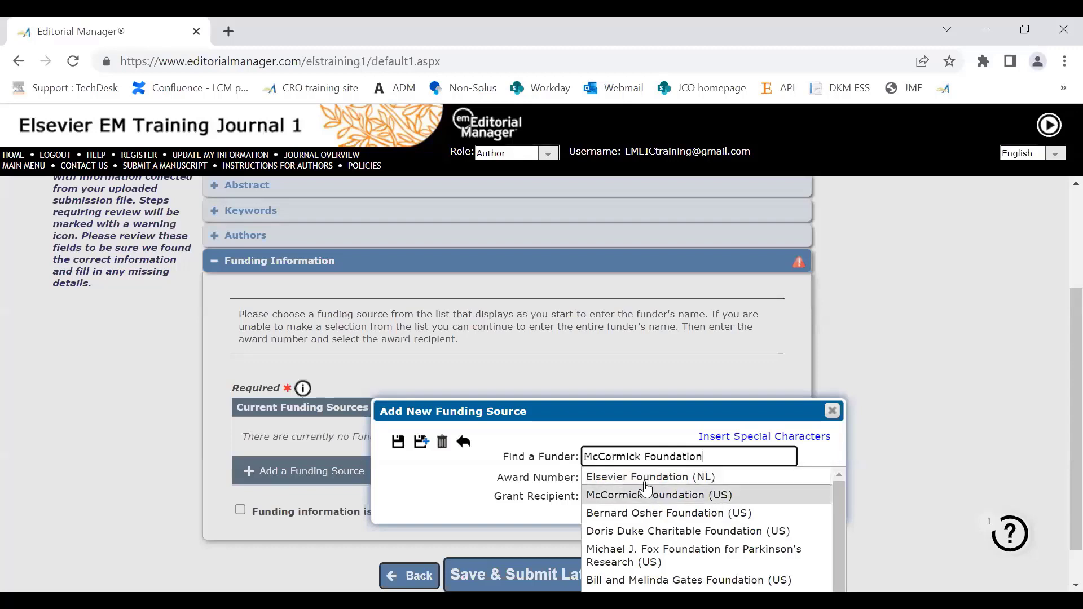
left_click(626, 477)
Step: Enter the award number, choose the corresponding author as grant recipient, and save the funding source
left_click(623, 476)
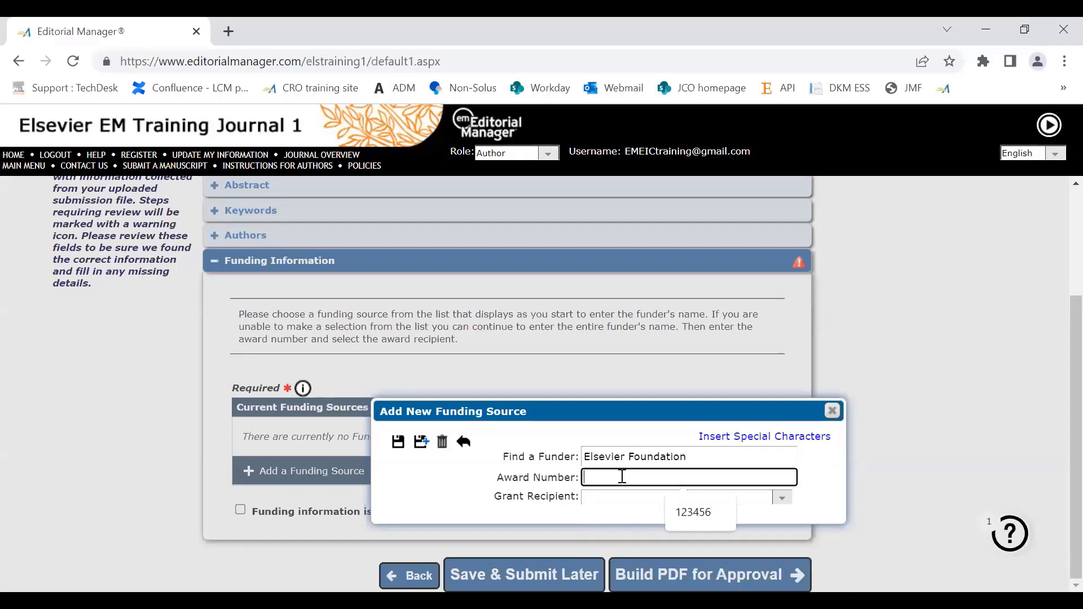
left_click(688, 519)
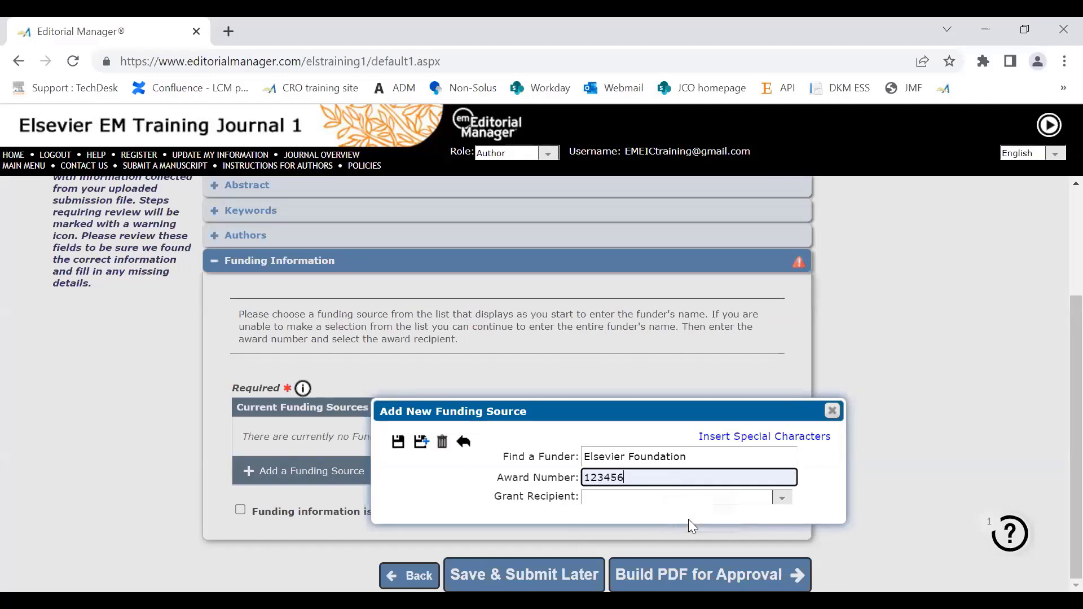
left_click(602, 499)
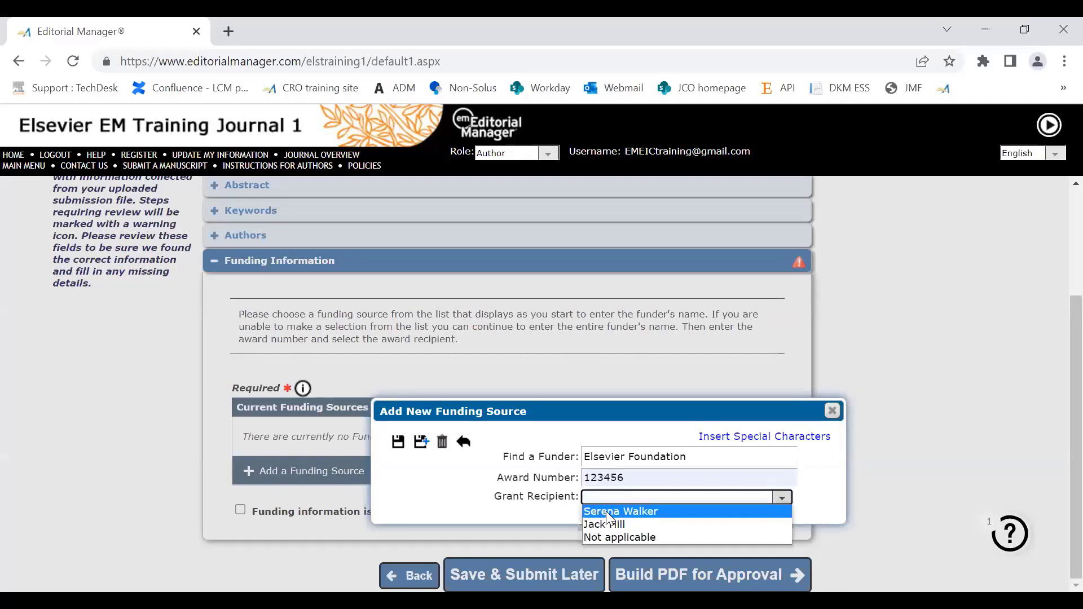
left_click(606, 511)
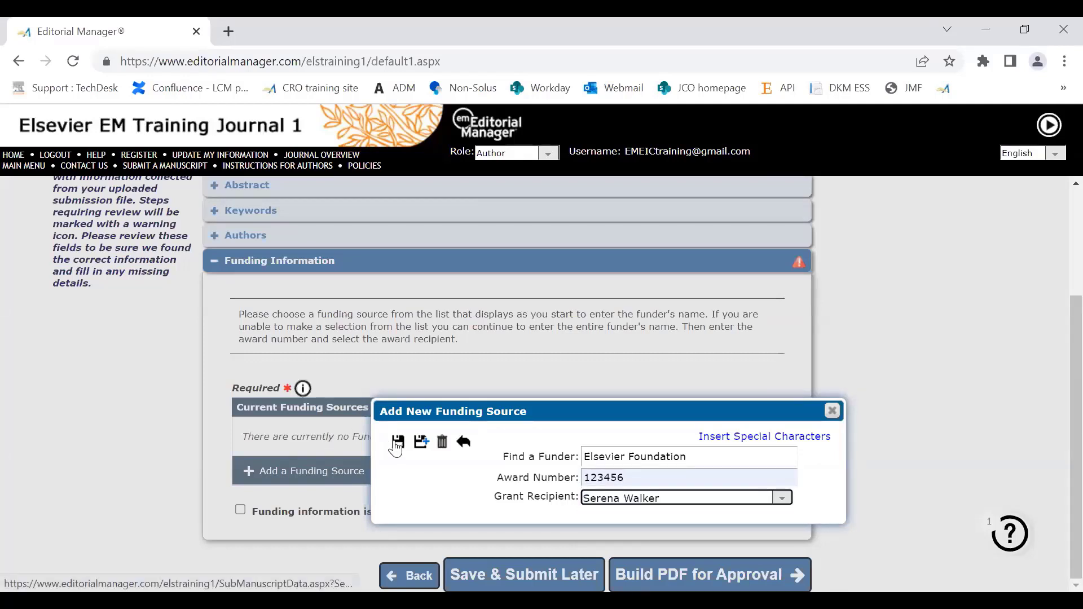
left_click(397, 442)
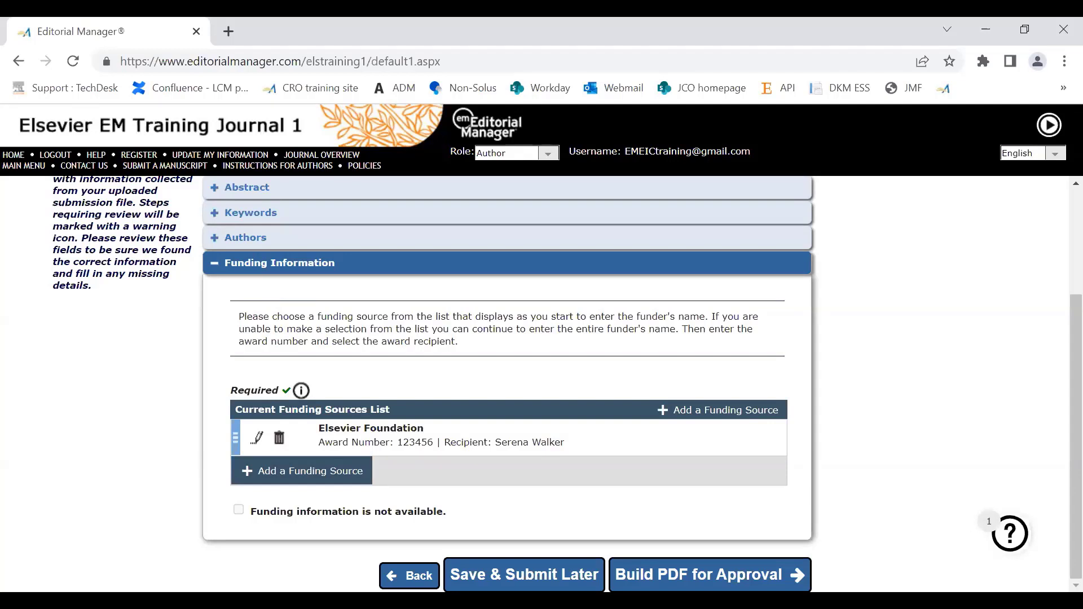
Step: Build the submission's PDF for approval and locate "CE test" among the submissions waiting for author approval
left_click(673, 577)
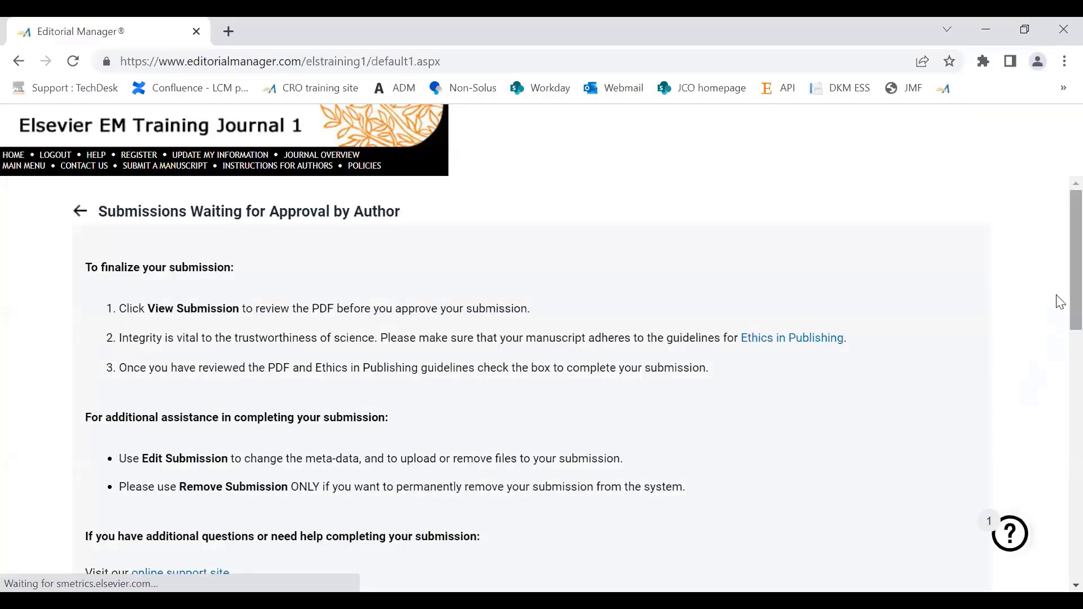
scroll(1059, 313, "down", 1)
scroll(1060, 326, "down", 4)
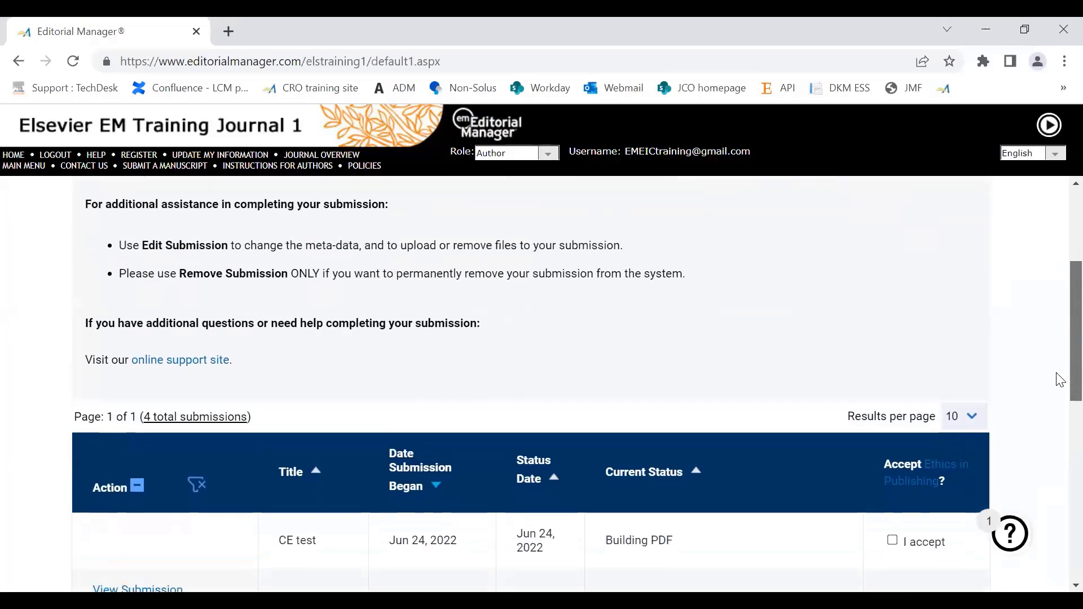
Step: Refresh the submissions awaiting approval and check the current status of "CE test"
scroll(1060, 402, "down", 1)
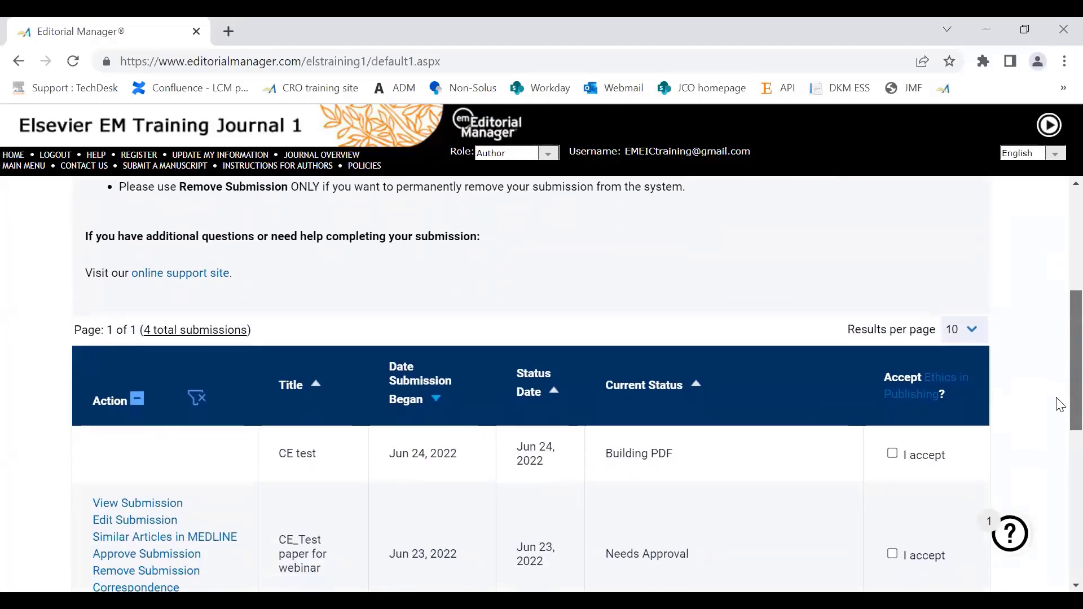
scroll(1059, 406, "down", 1)
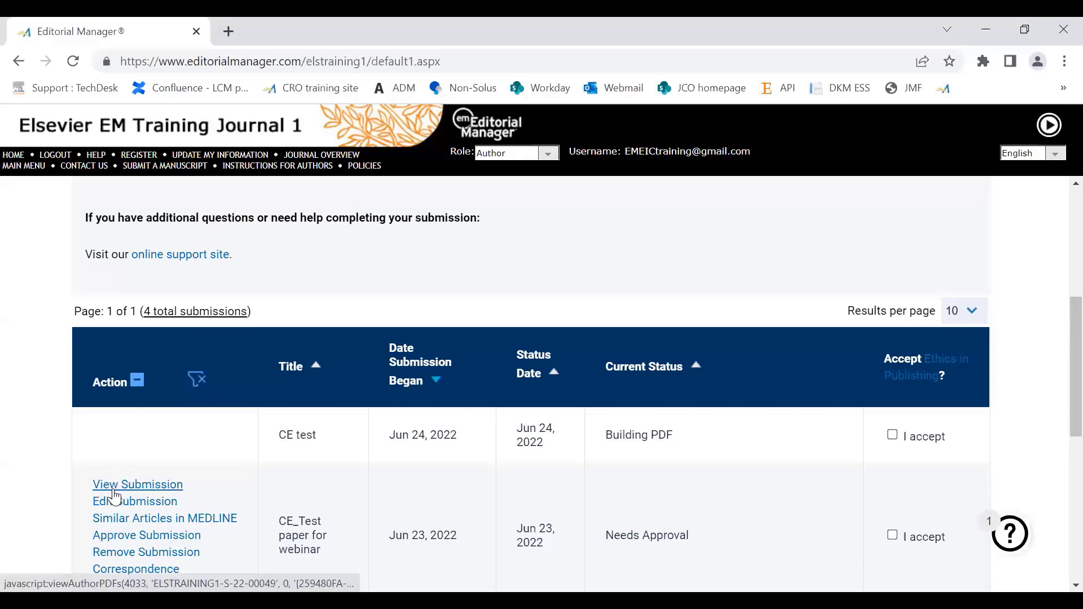
left_click(138, 486)
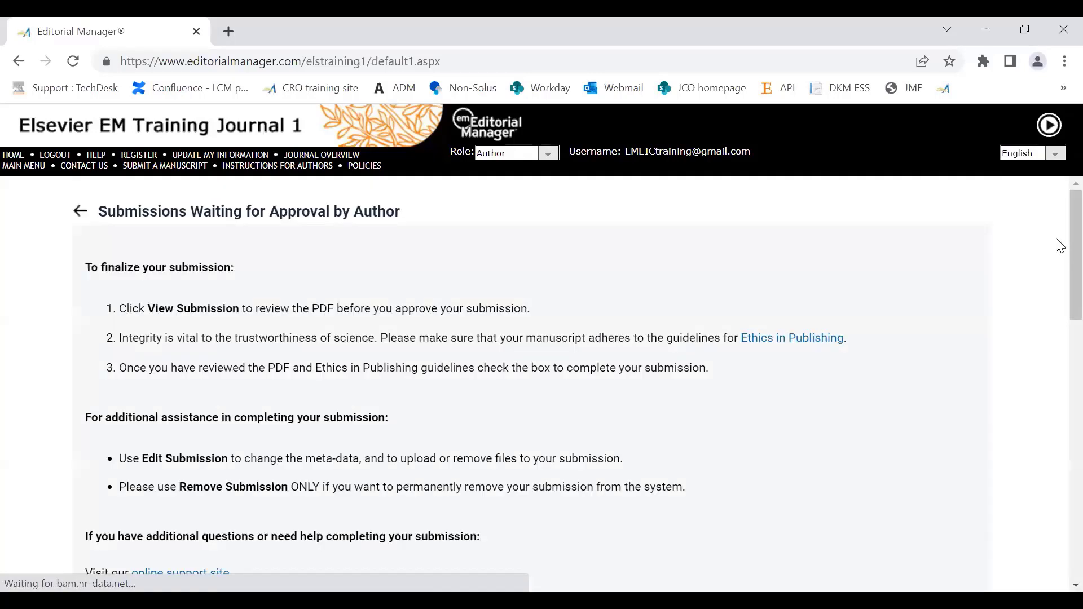
scroll(1060, 246, "down", 5)
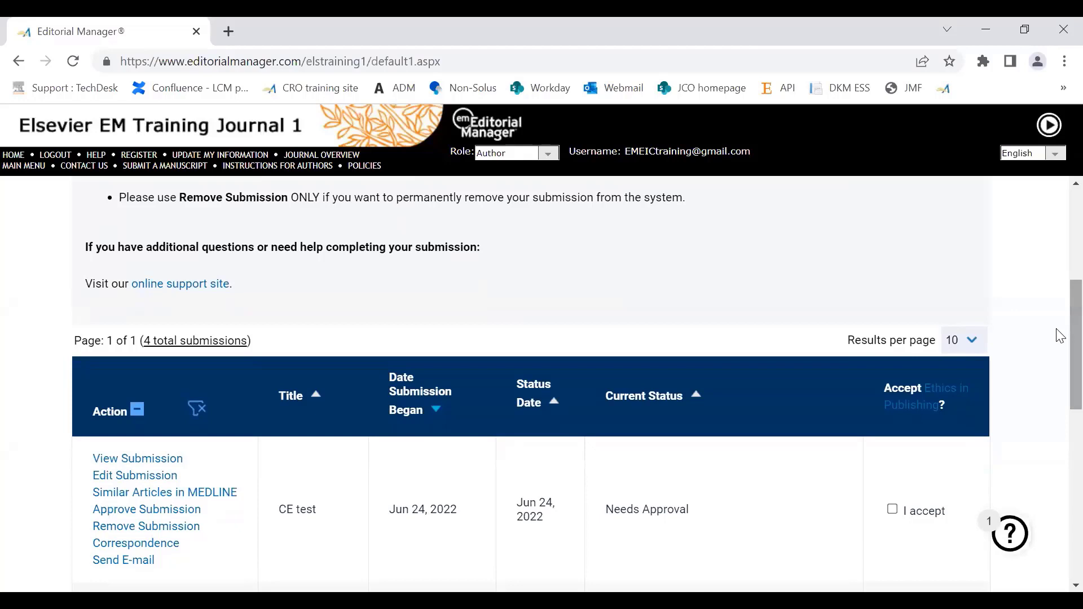
scroll(1057, 338, "down", 1)
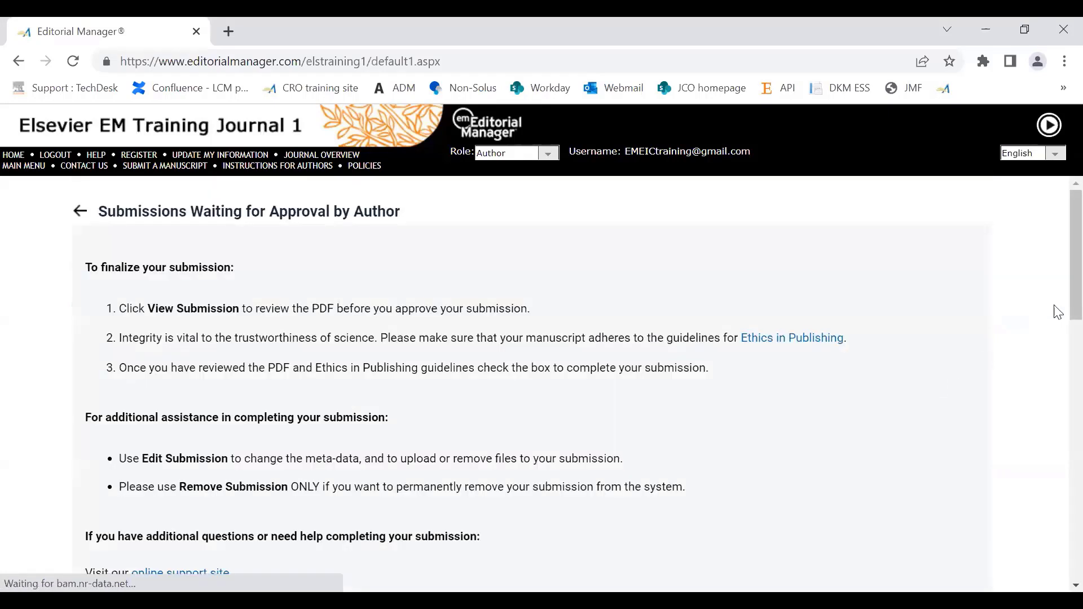
Step: Accept Ethics in Publishing for the "CE test" submission and view its built PDF
left_click_drag(1075, 286, 1059, 399)
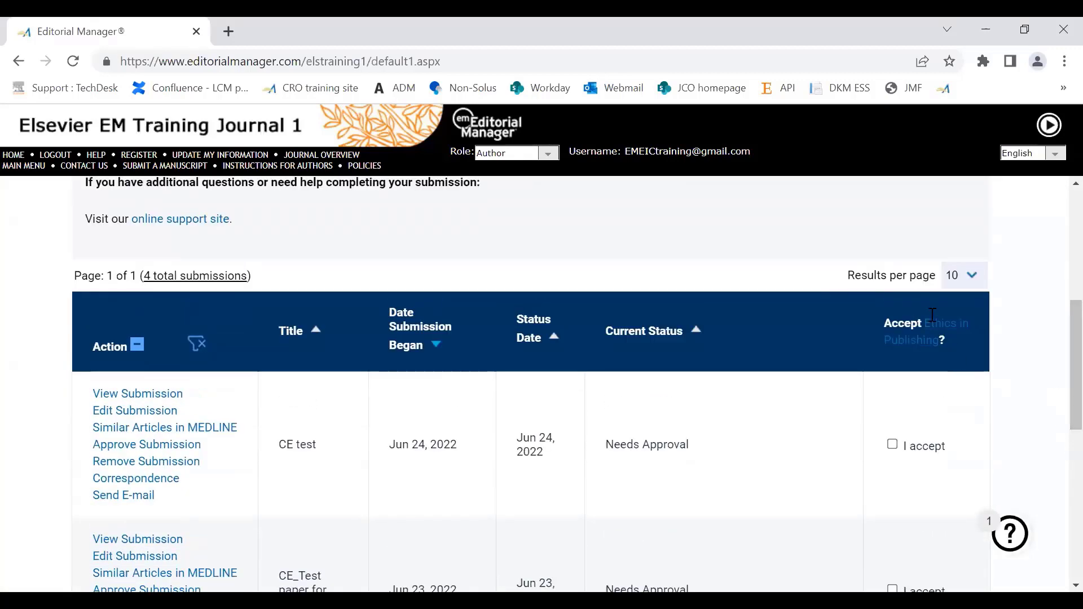
left_click(893, 446)
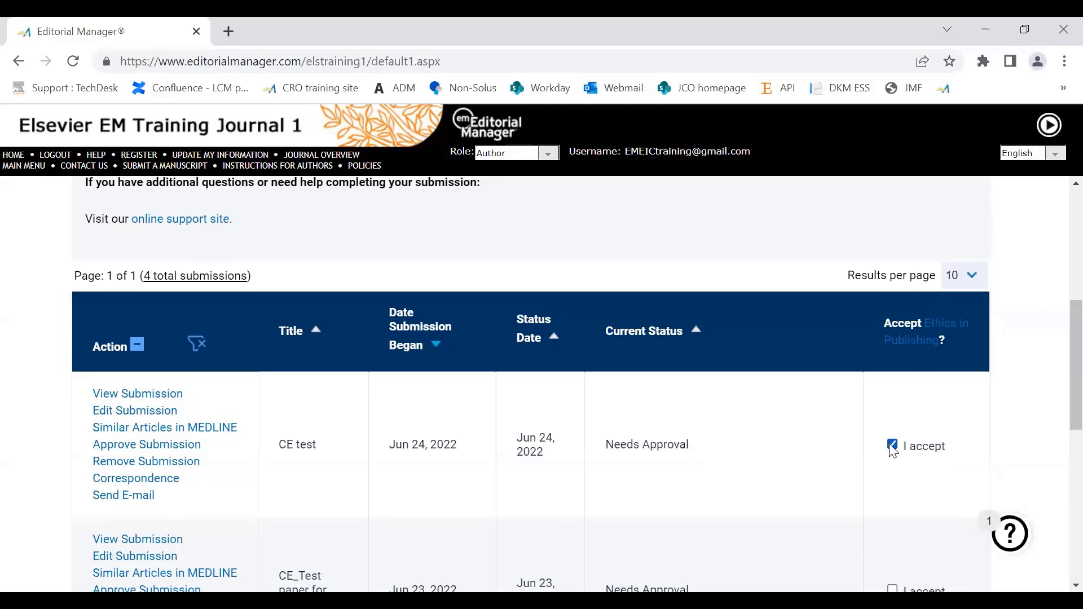
left_click(141, 402)
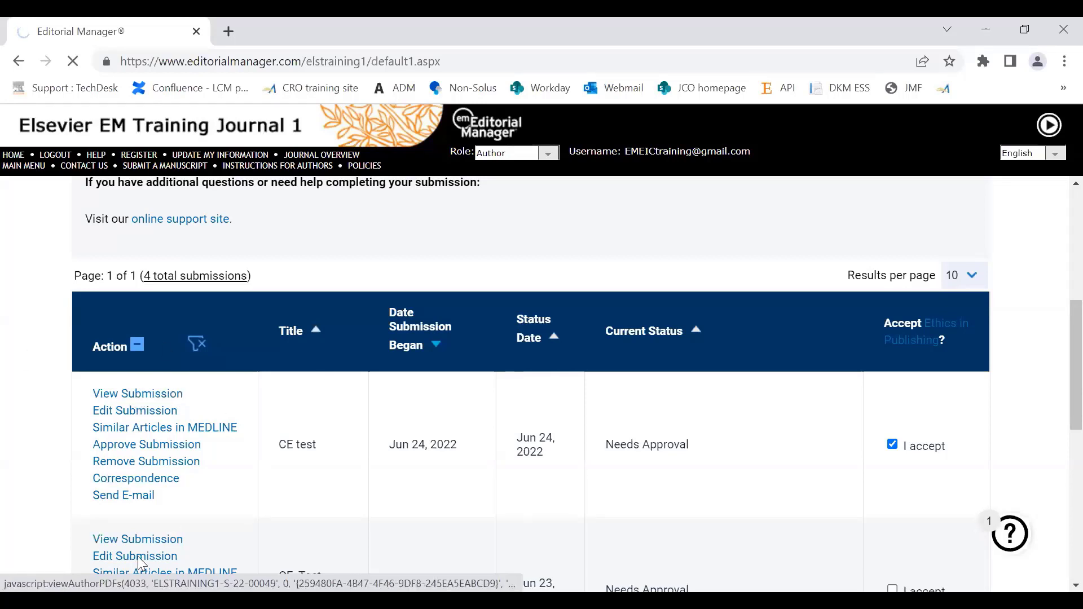
mouse_move(1074, 402)
left_mouse_down()
mouse_move(1057, 547)
mouse_move(1057, 391)
mouse_move(1057, 410)
left_mouse_up()
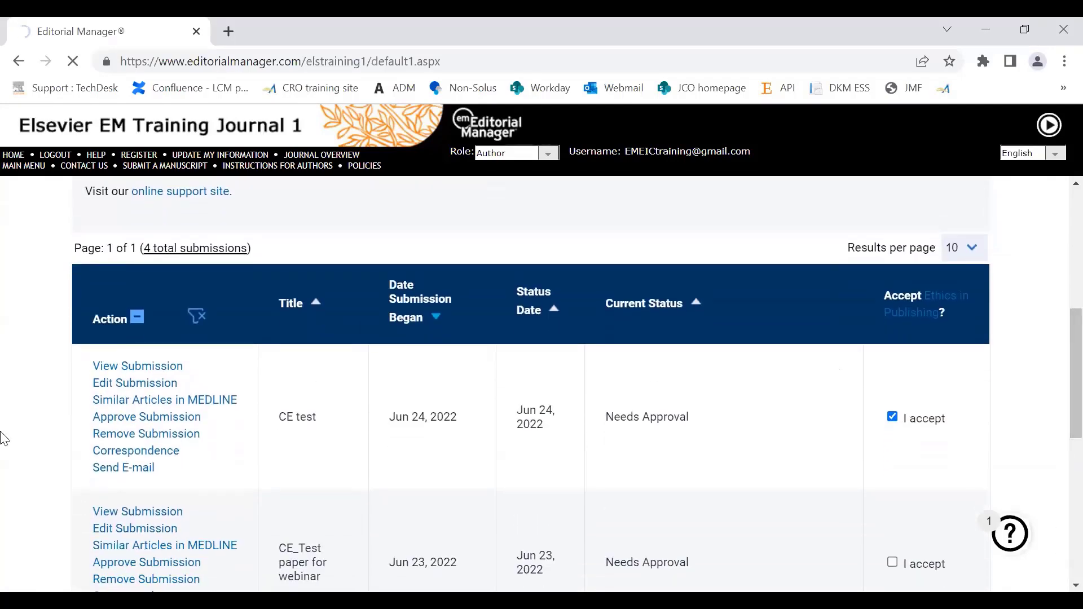
left_click(116, 368)
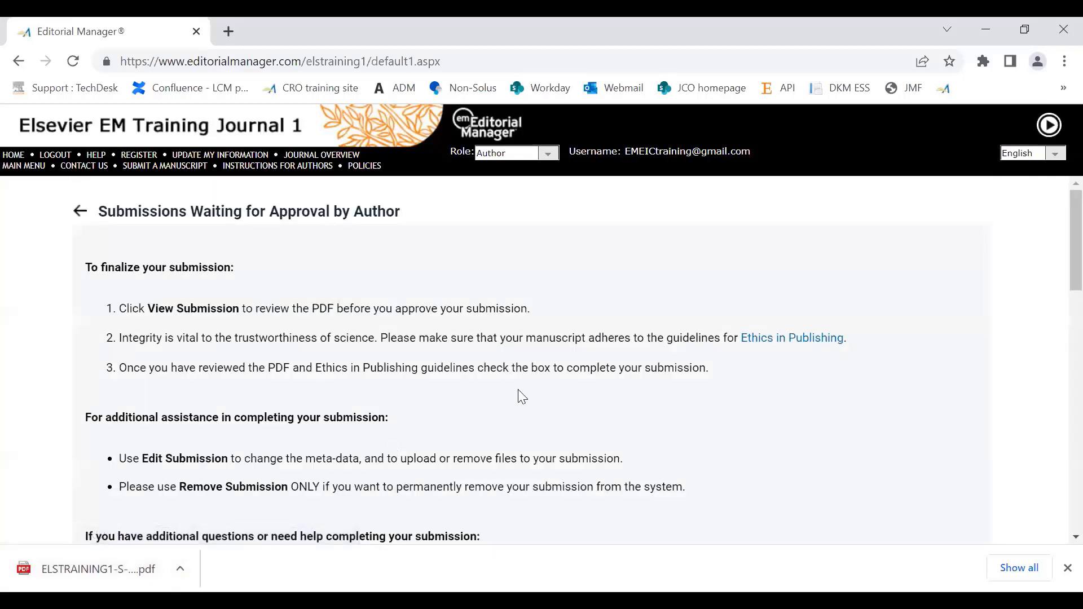
Step: Try to approve the "CE test" submission and dismiss the authenticated ORCID iD request
scroll(1057, 245, "down", 8)
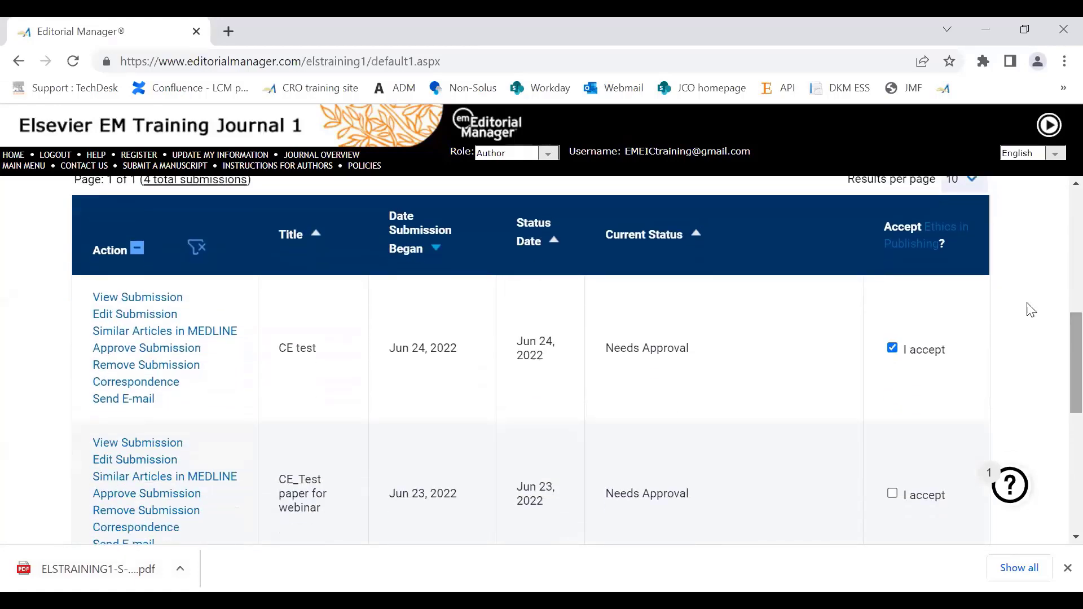
left_click(132, 353)
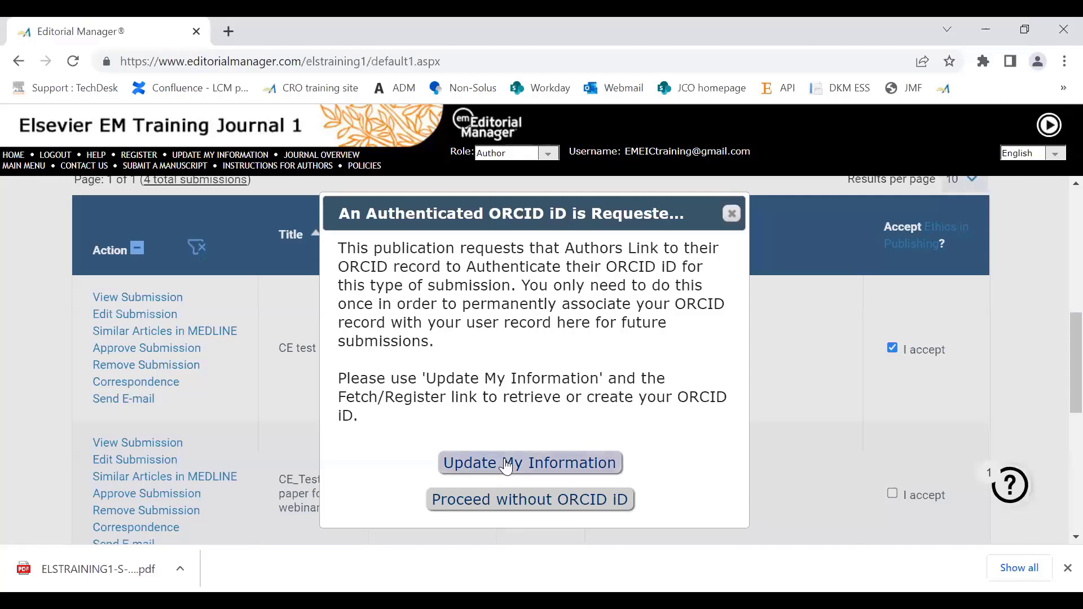
left_click(730, 214)
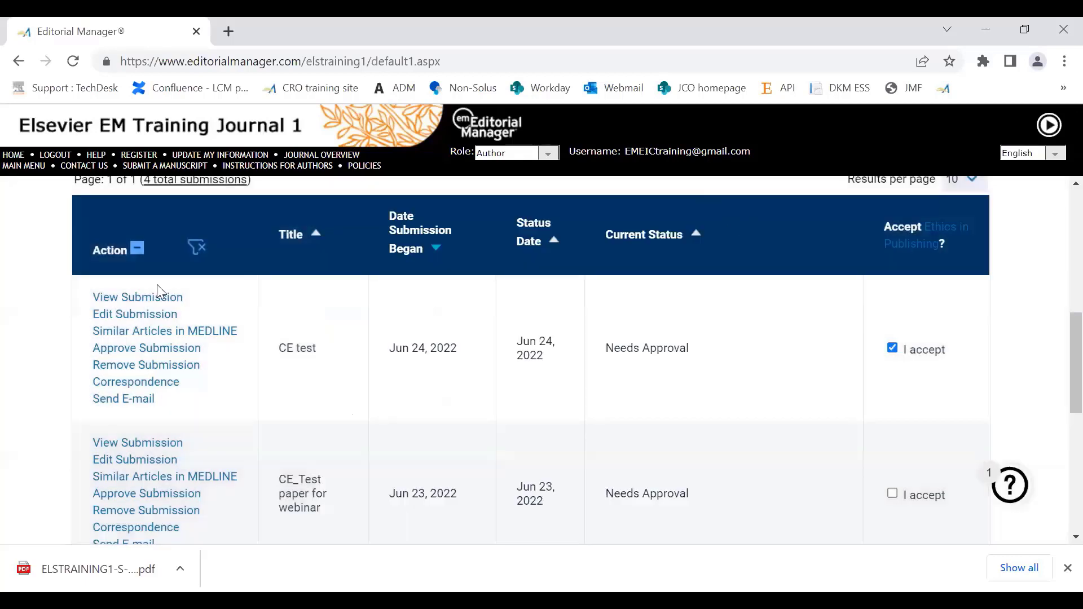
Step: Return to the author main menu and start a new manuscript instead of continuing an incomplete submission
left_click(22, 167)
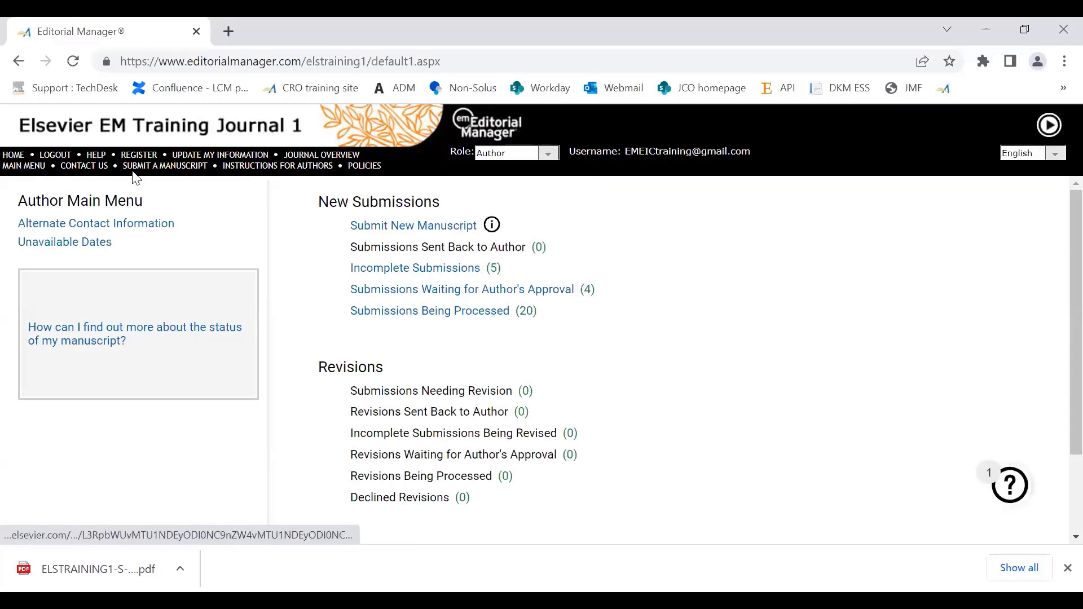
left_click_drag(537, 312, 346, 314)
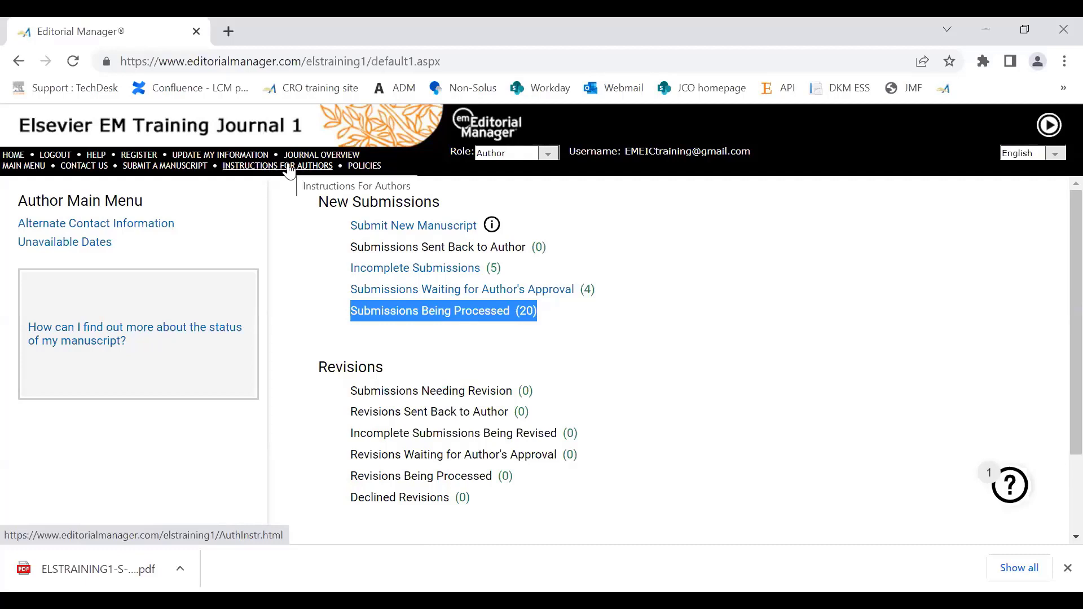
left_click(384, 228)
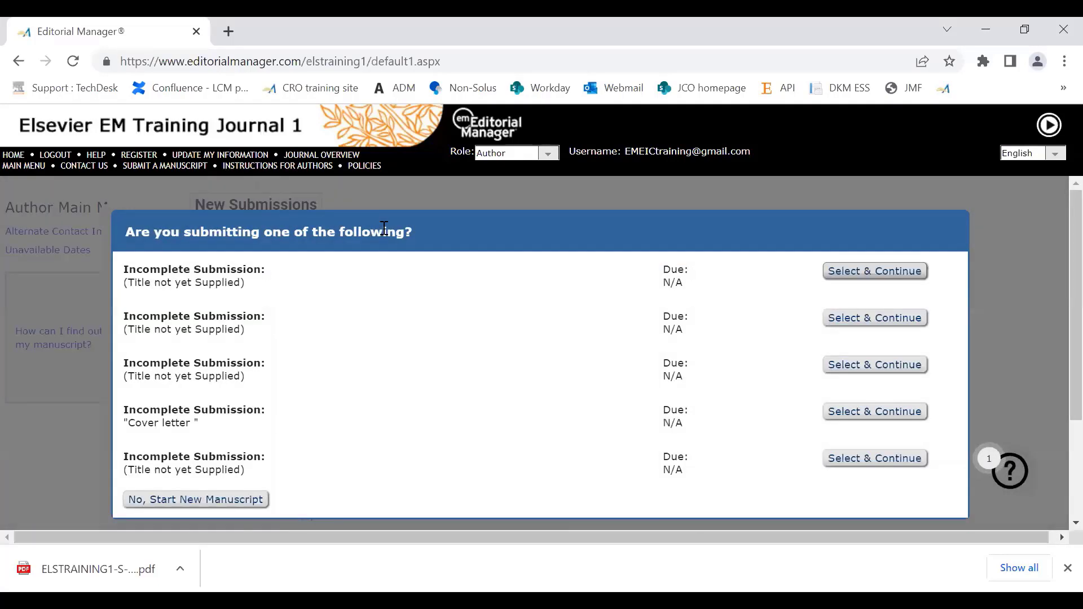
left_click(243, 500)
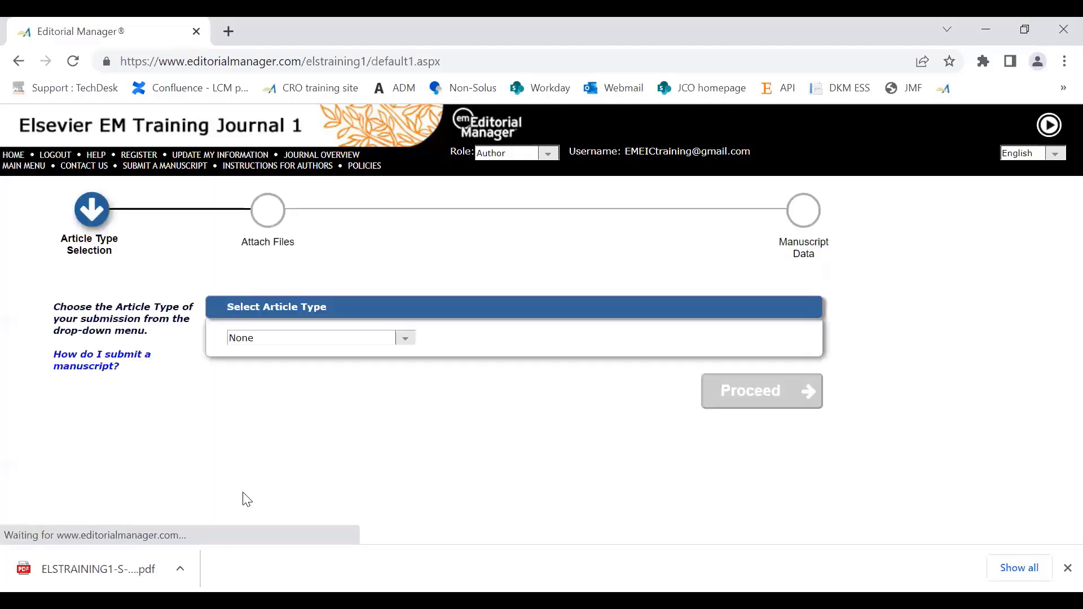
Step: Select Full Length Article as the article type and proceed to Attach Files, dismissing the browser's download notice
left_click(299, 339)
left_click(293, 366)
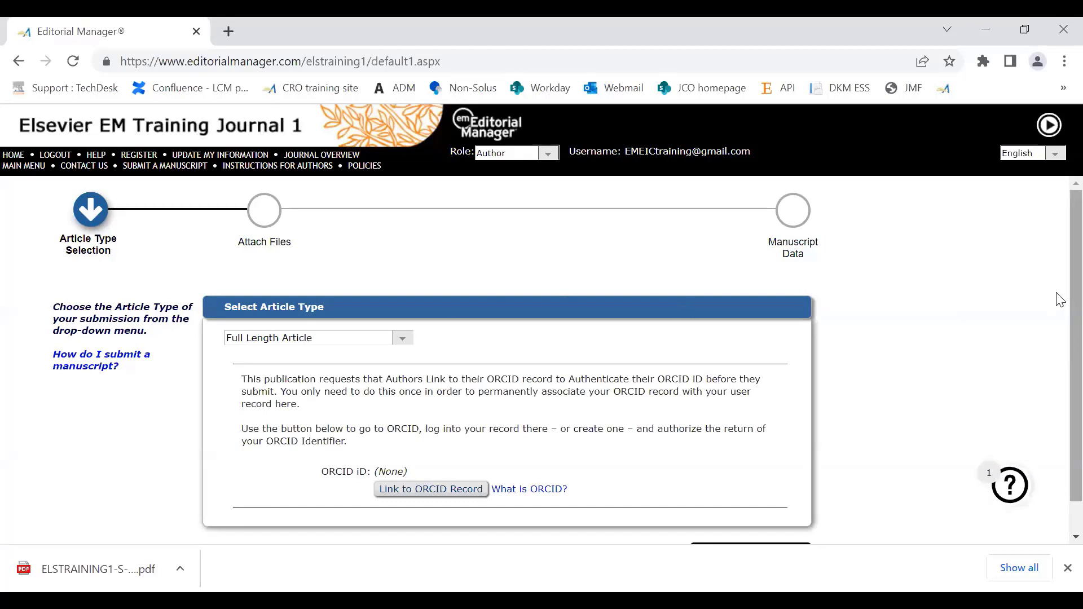
scroll(1060, 327, "down", 1)
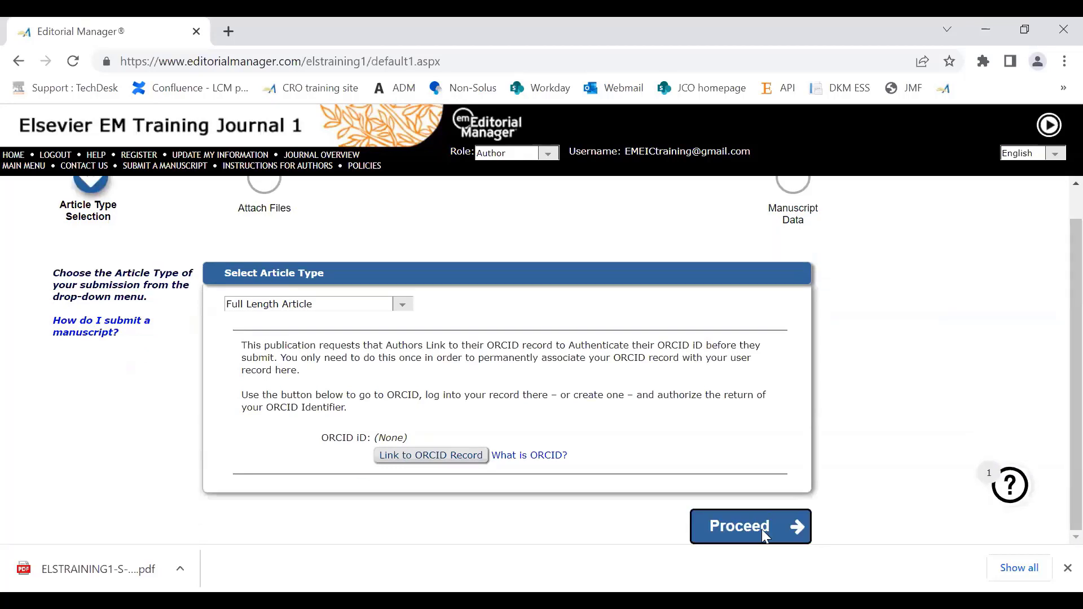
left_click(763, 531)
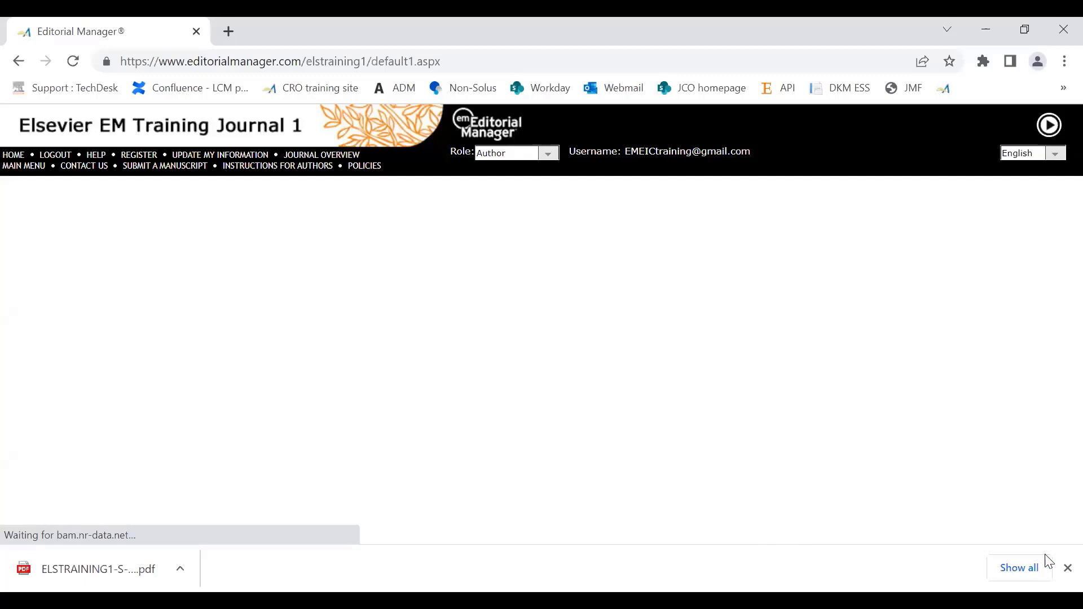
left_click(1061, 570)
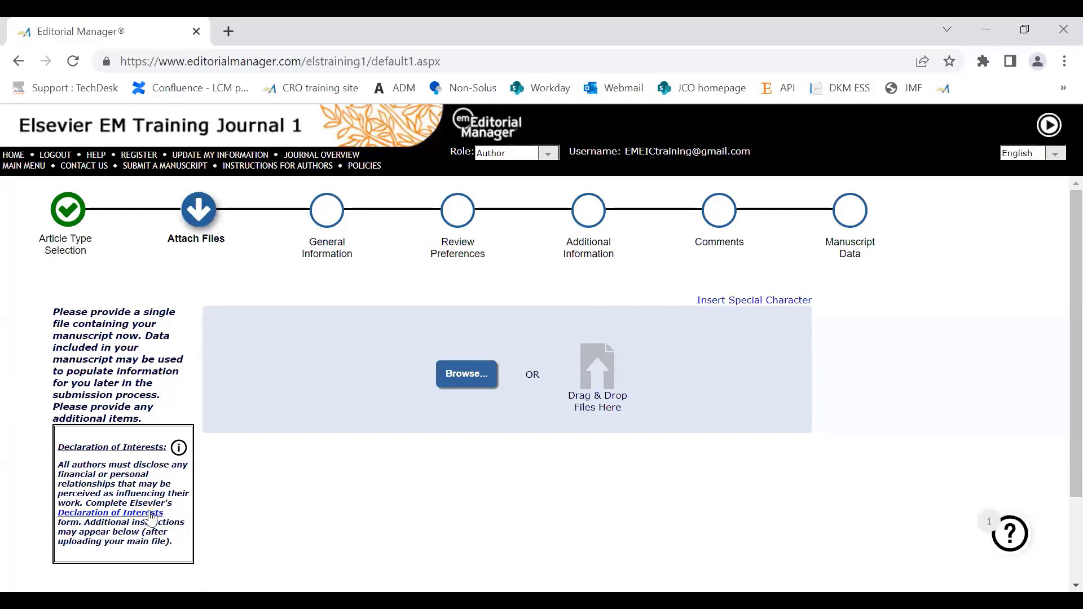
Step: View the declaration file guidance under Attach Files and open Elsevier's Declaration of Interests form
left_click(179, 449)
scroll(192, 450, "down", 3)
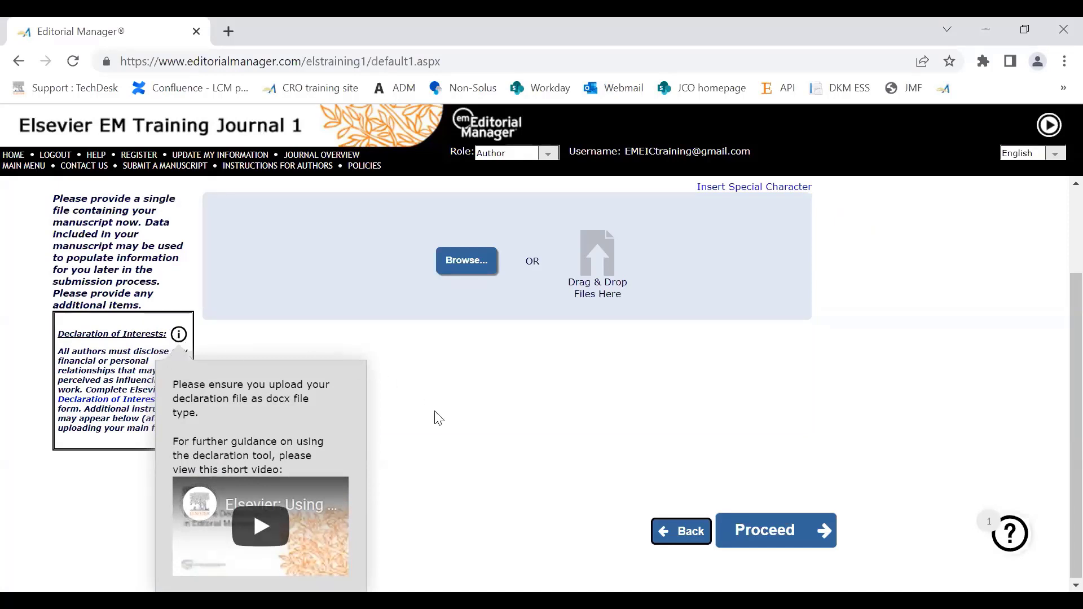
left_click(83, 400)
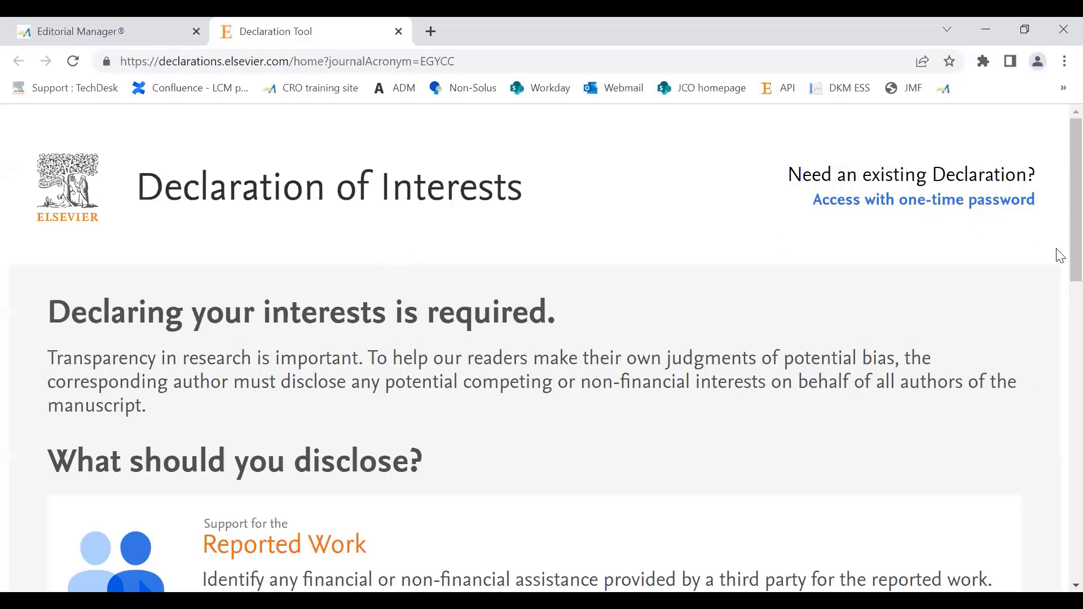
Step: Review the guidance on what authors should disclose and start a declaration of interests
scroll(1060, 271, "down", 3)
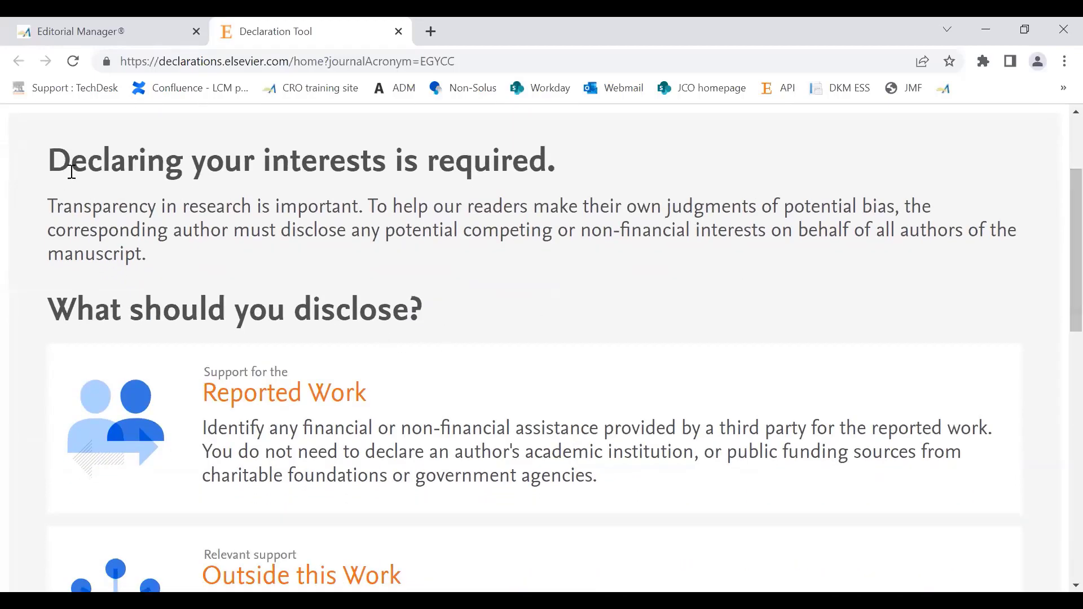
left_click_drag(53, 160, 624, 581)
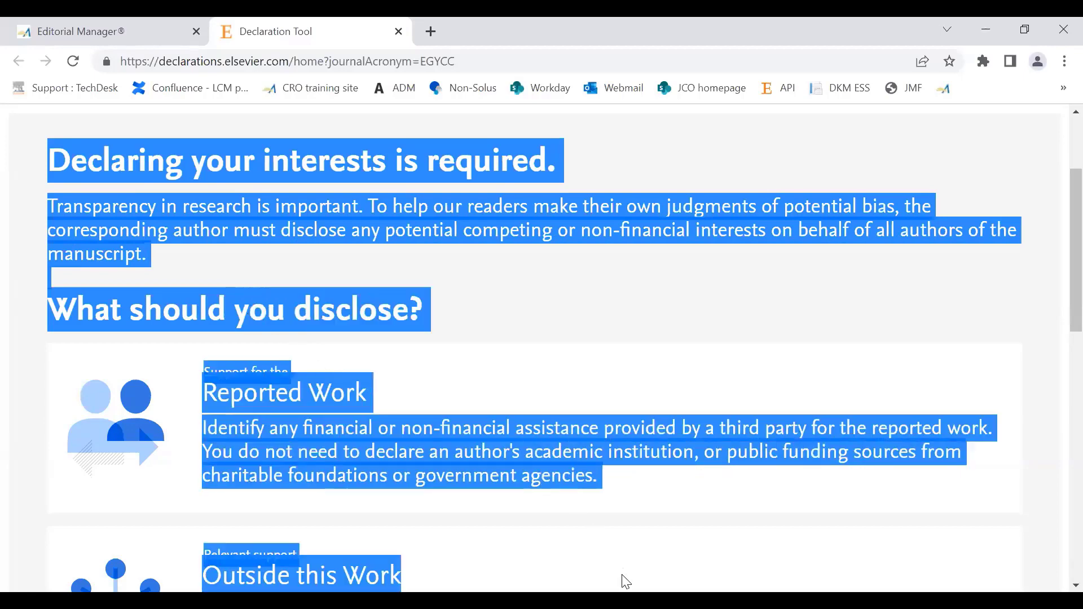
scroll(1052, 291, "down", 2)
scroll(1060, 293, "down", 6)
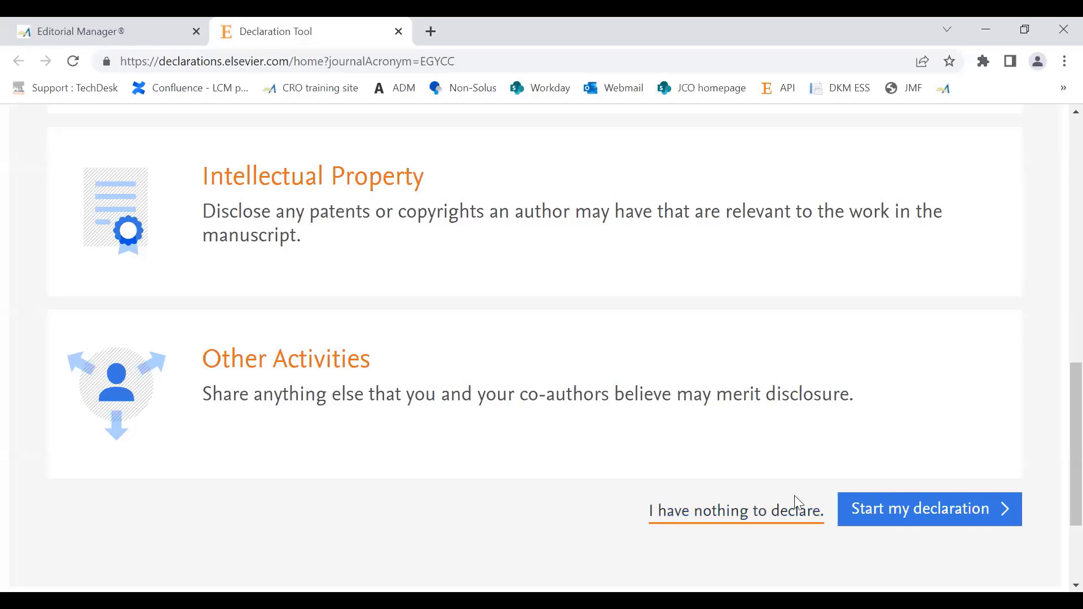
left_click(938, 511)
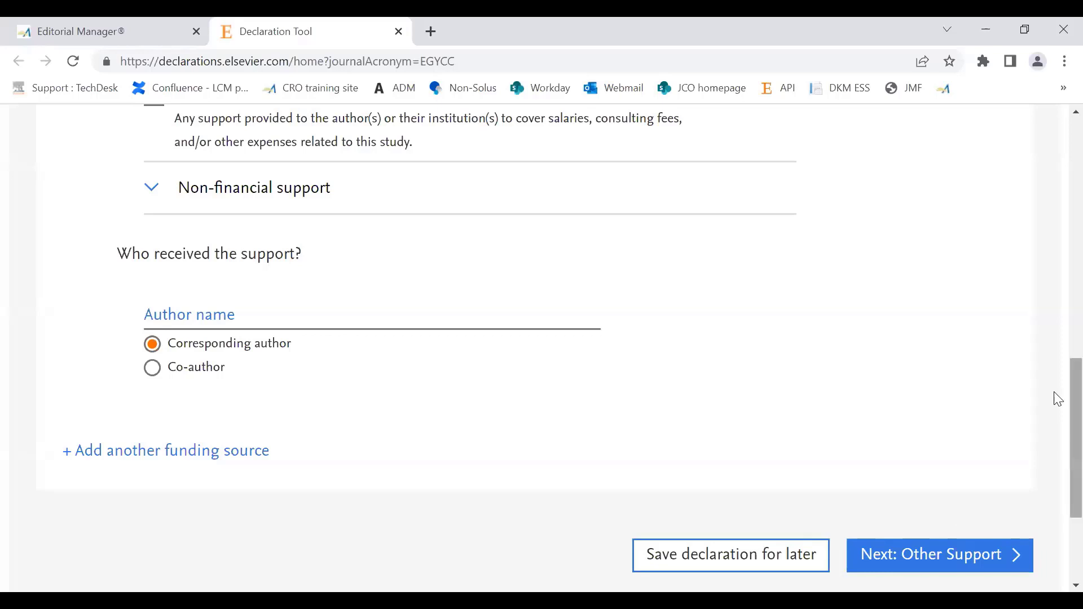
Step: Under Research Support for This Reported Work, look up "NIOT" and choose National Institute of Ocean Technology as the supporting organization
scroll(1058, 406, "up", 3)
scroll(1060, 361, "up", 3)
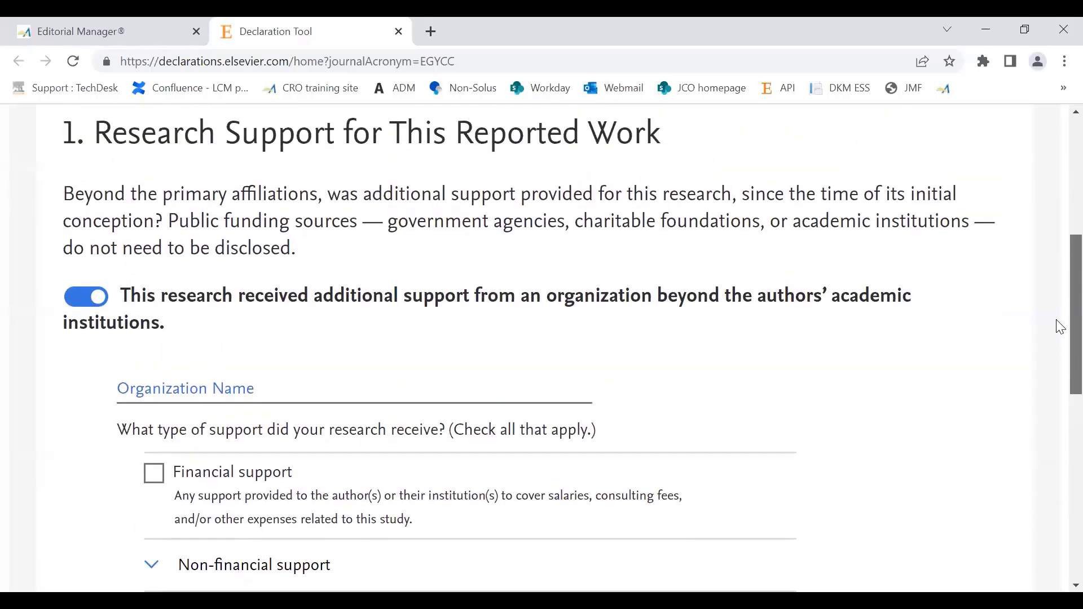
scroll(1058, 319, "up", 1)
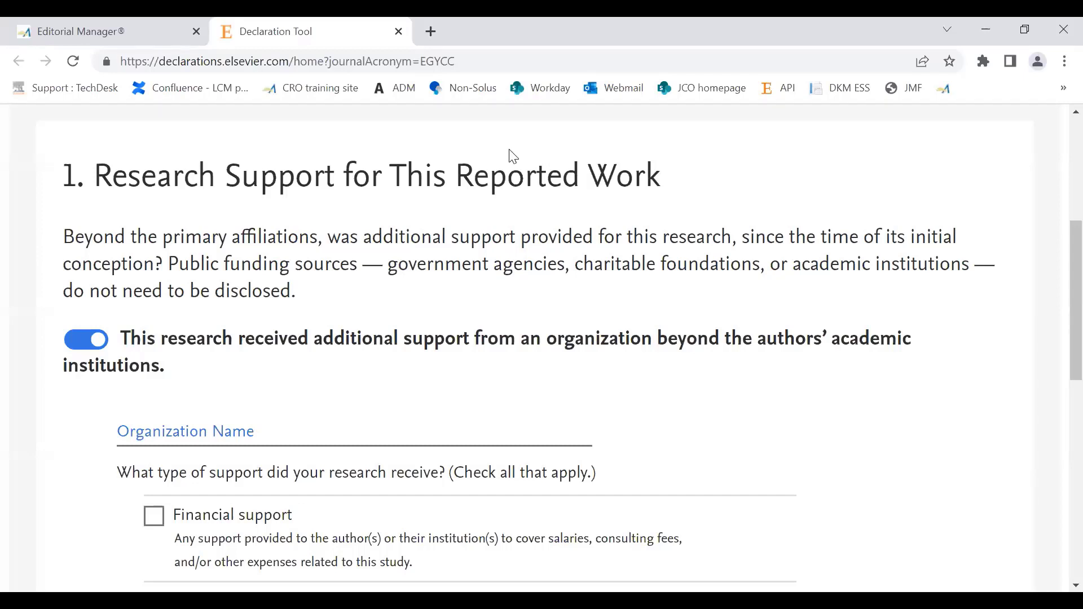
left_click(205, 424)
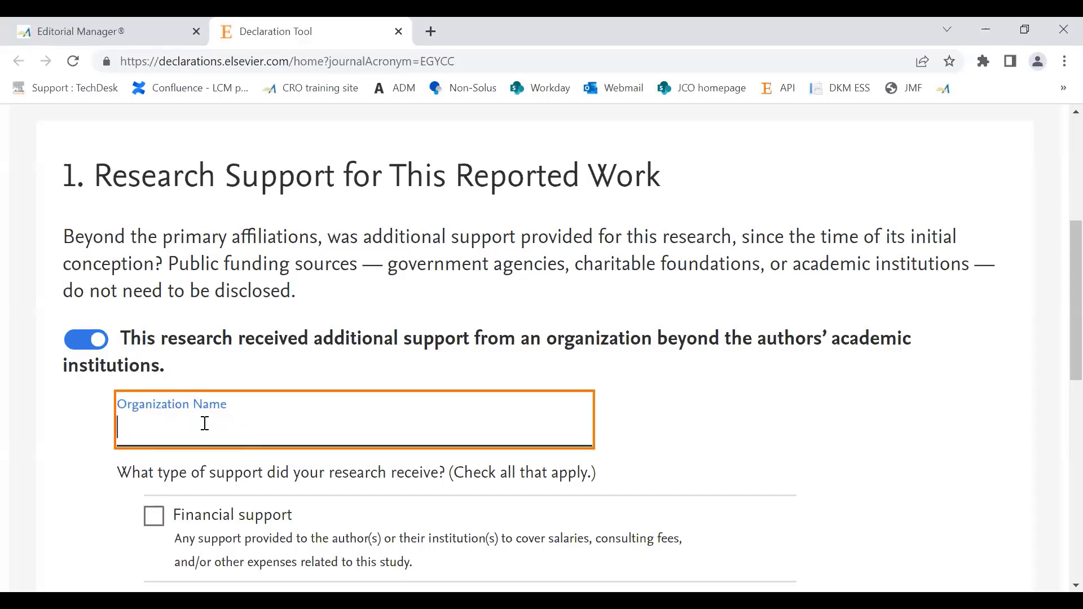
type("NIOT")
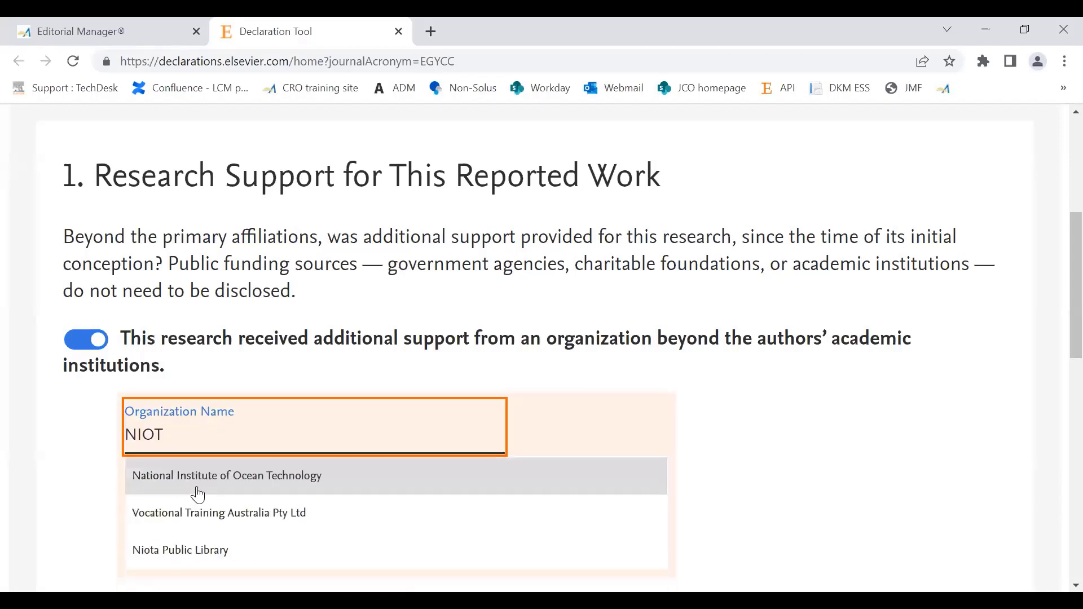
left_click(202, 490)
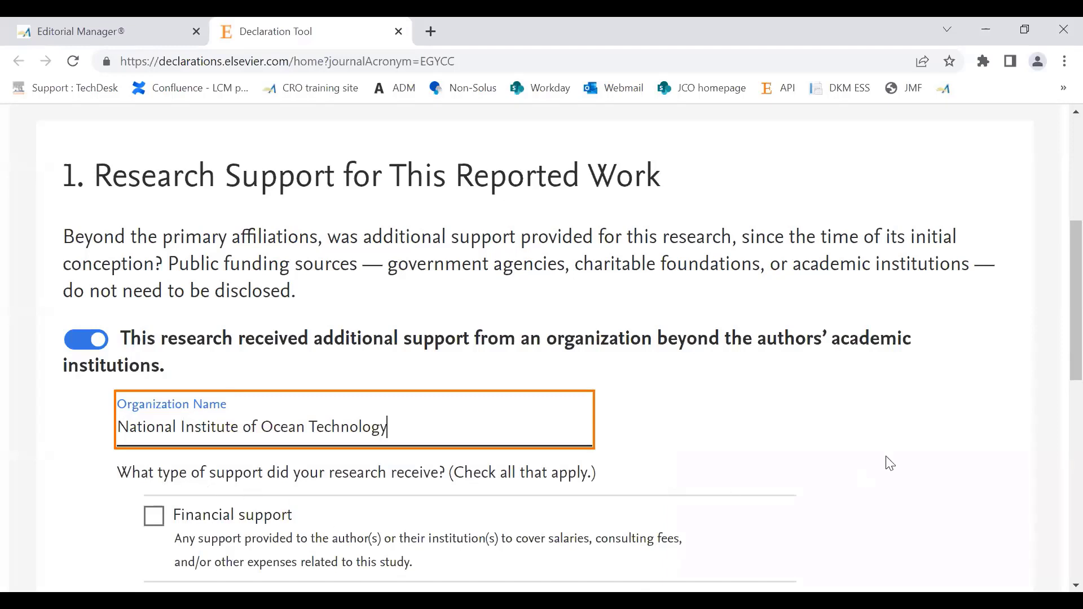
Step: Mark Financial support as the type of support received from the National Institute of Ocean Technology
scroll(1060, 329, "down", 2)
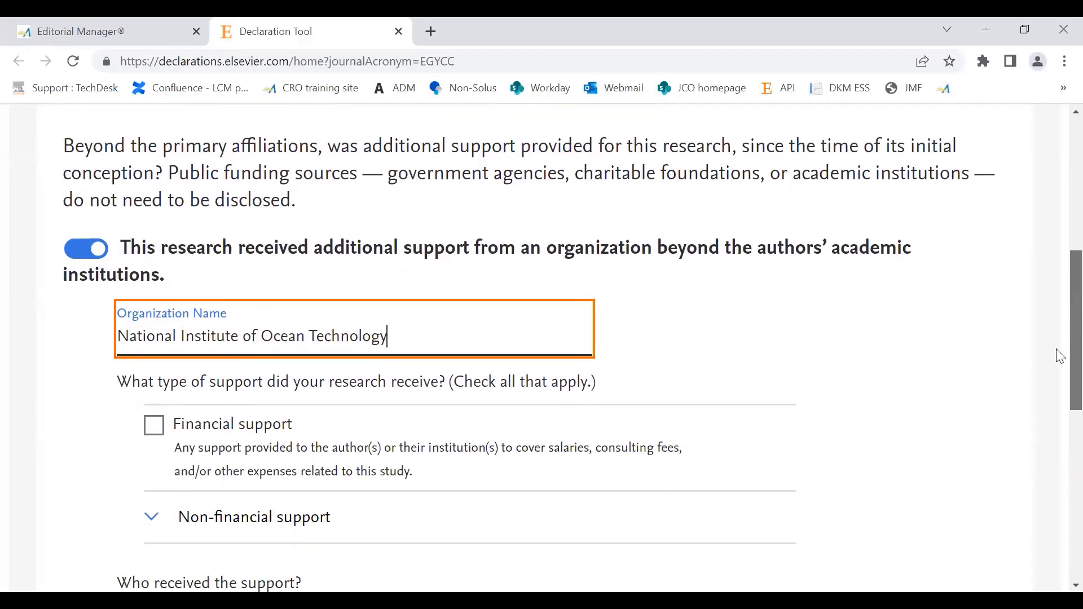
scroll(201, 430, "down", 1)
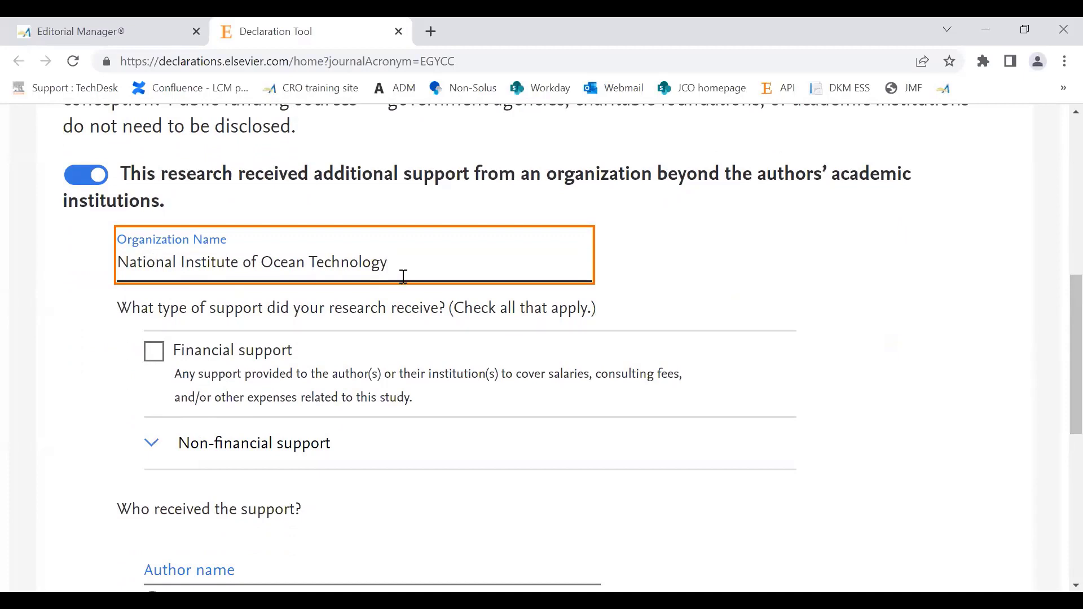
left_click(156, 359)
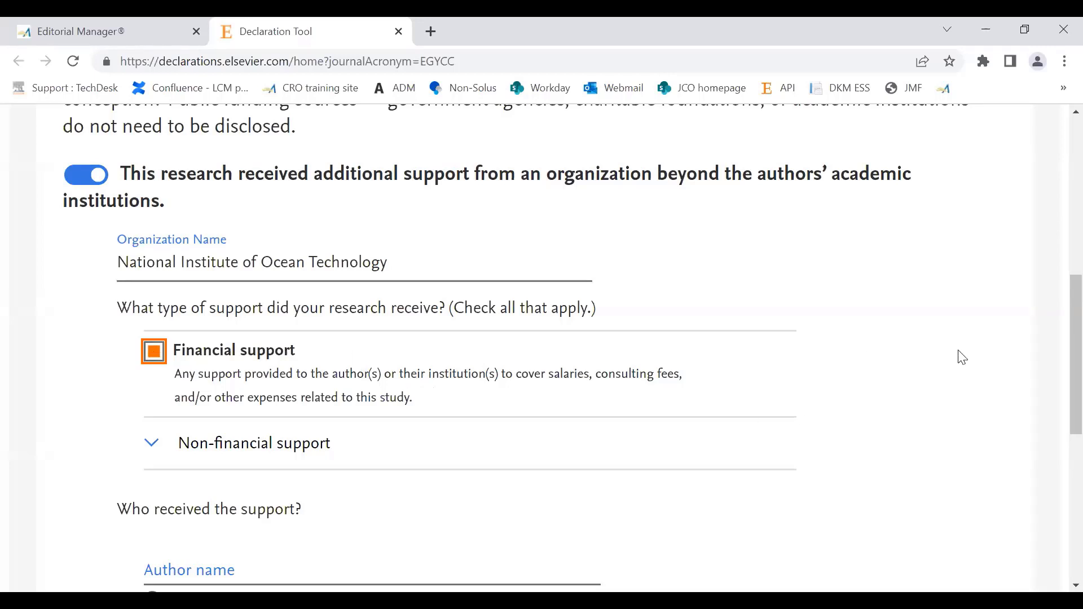
Step: Check the support recipient options, and switch the declaration of additional research support off and back on
scroll(1057, 372, "down", 2)
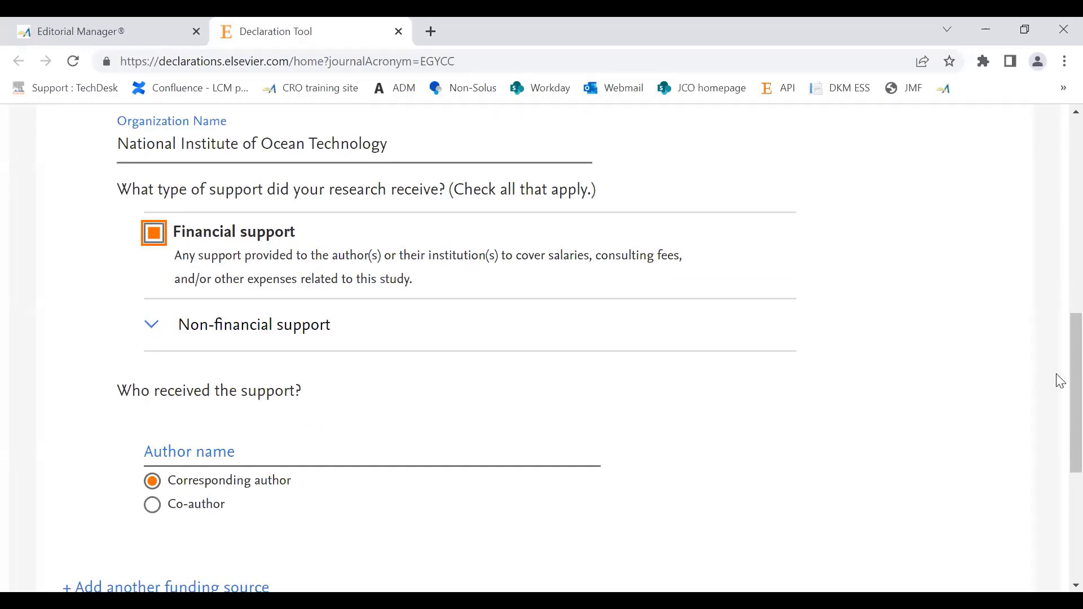
scroll(1058, 404, "down", 3)
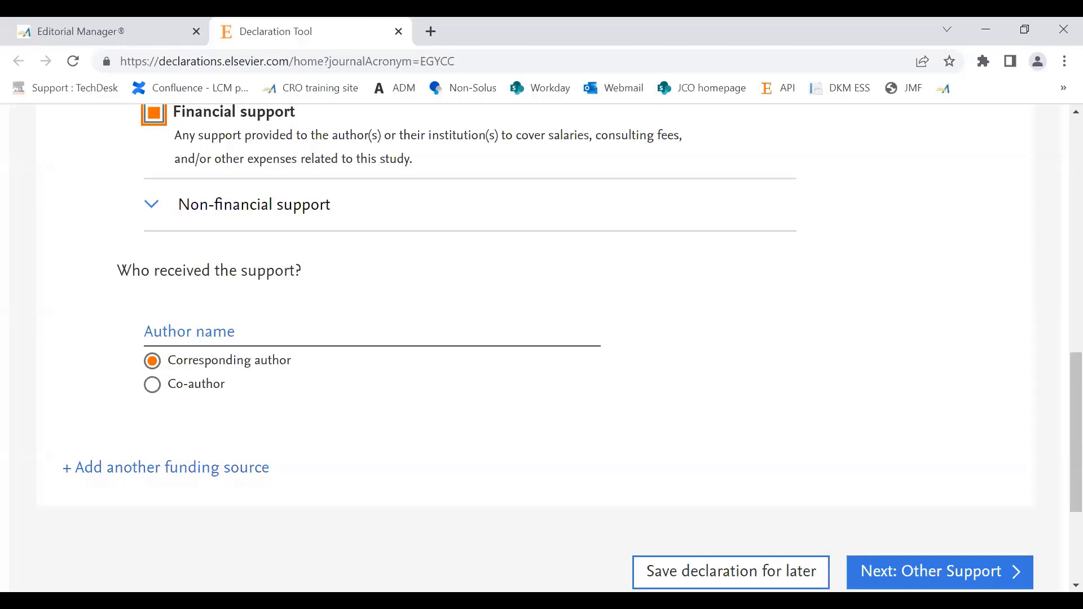
scroll(1058, 395, "up", 5)
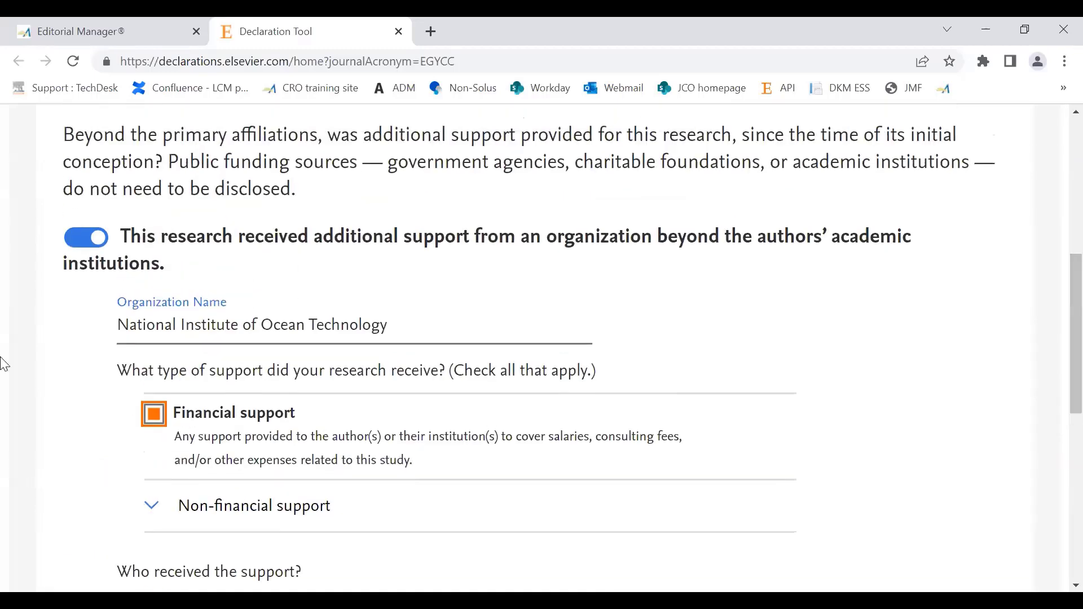
left_click(79, 240)
left_click(84, 251)
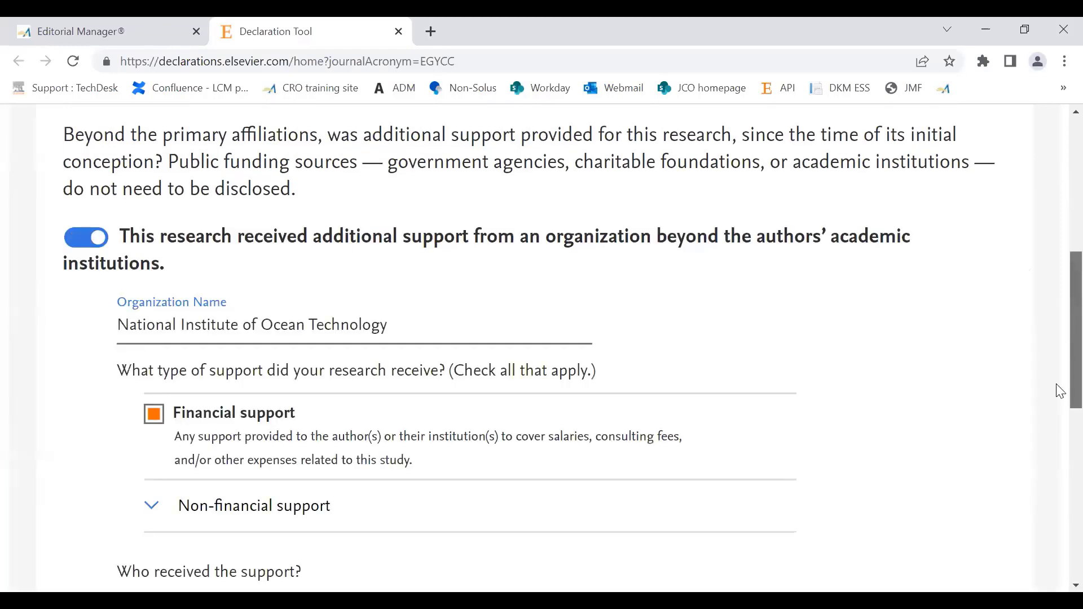
Step: Try to continue to Other Support without a recipient name, and recheck the Research Support entries for missing information
scroll(1059, 395, "down", 8)
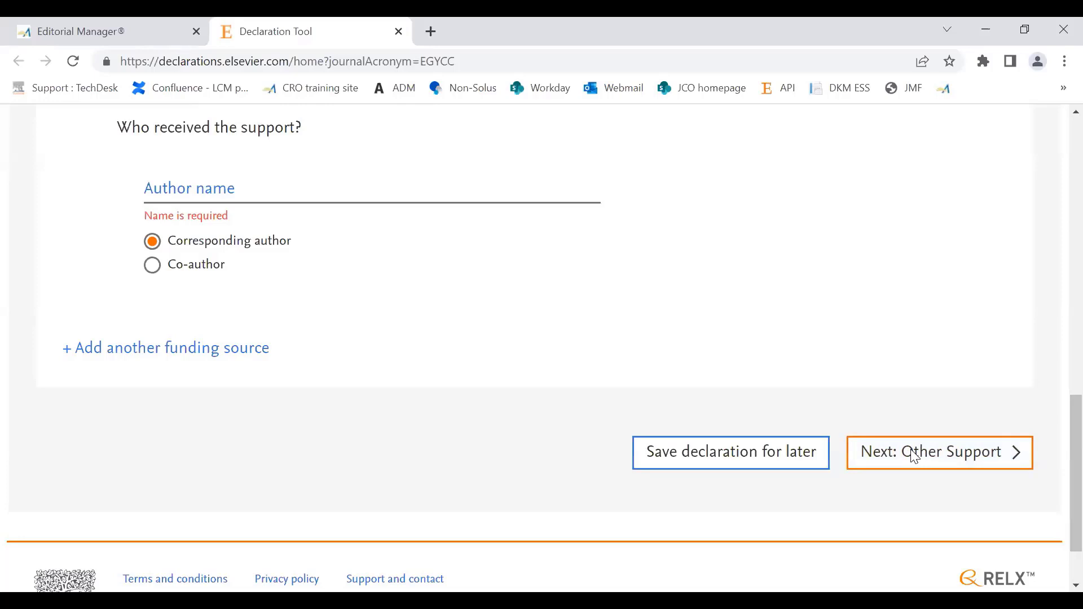
left_click(911, 449)
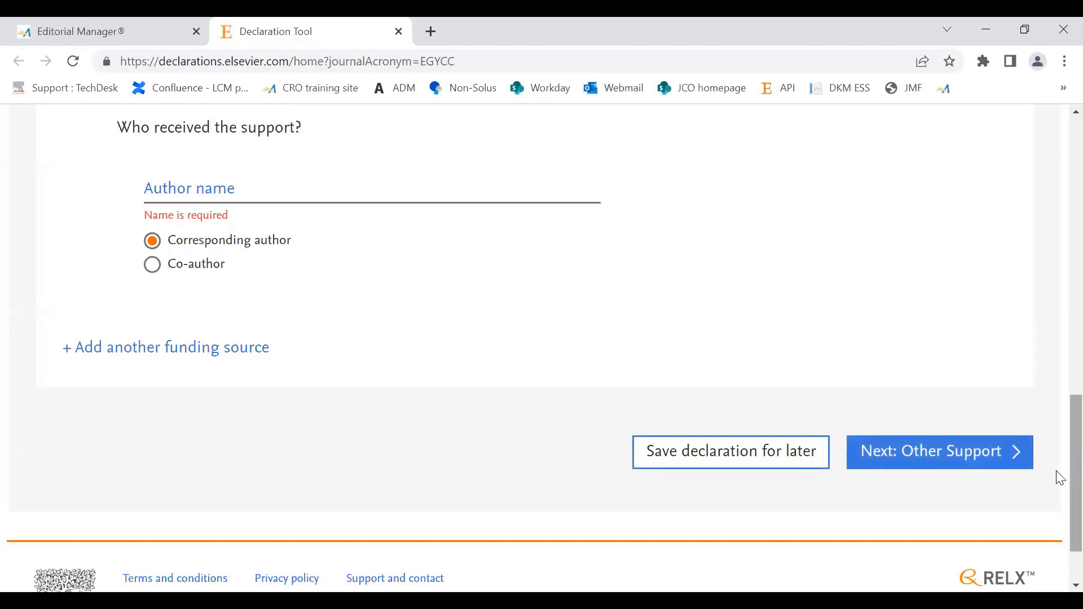
scroll(1061, 436, "up", 1)
scroll(1060, 436, "up", 6)
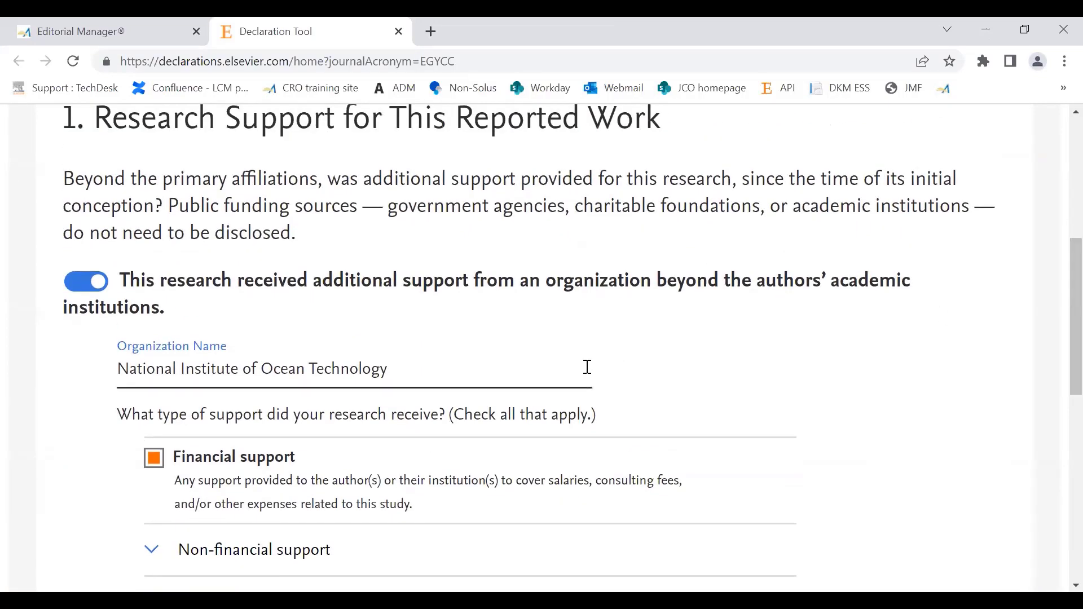
scroll(1057, 322, "up", 1)
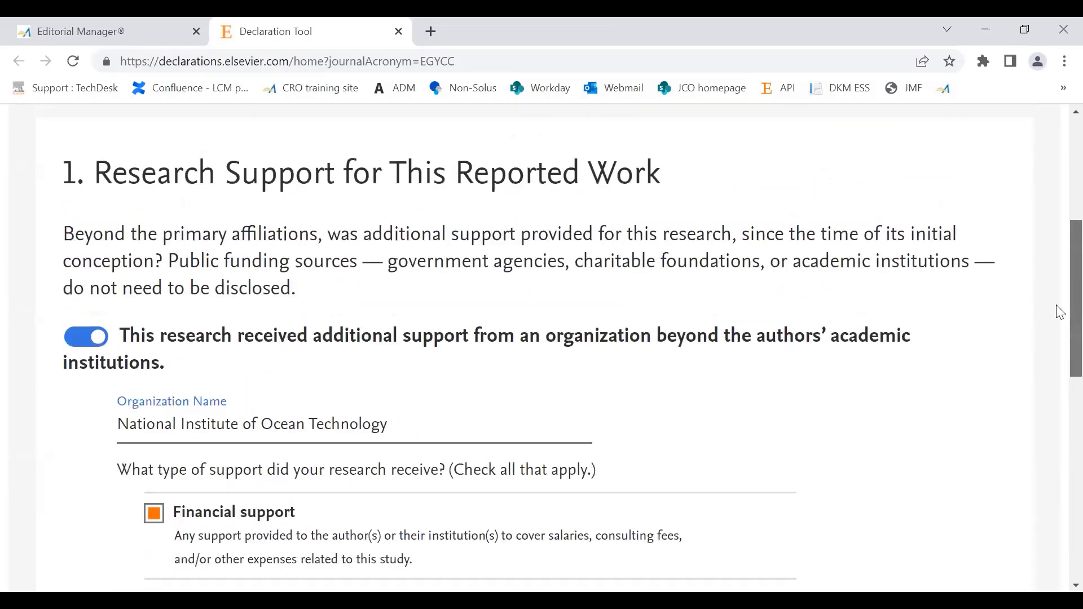
scroll(1061, 316, "down", 9)
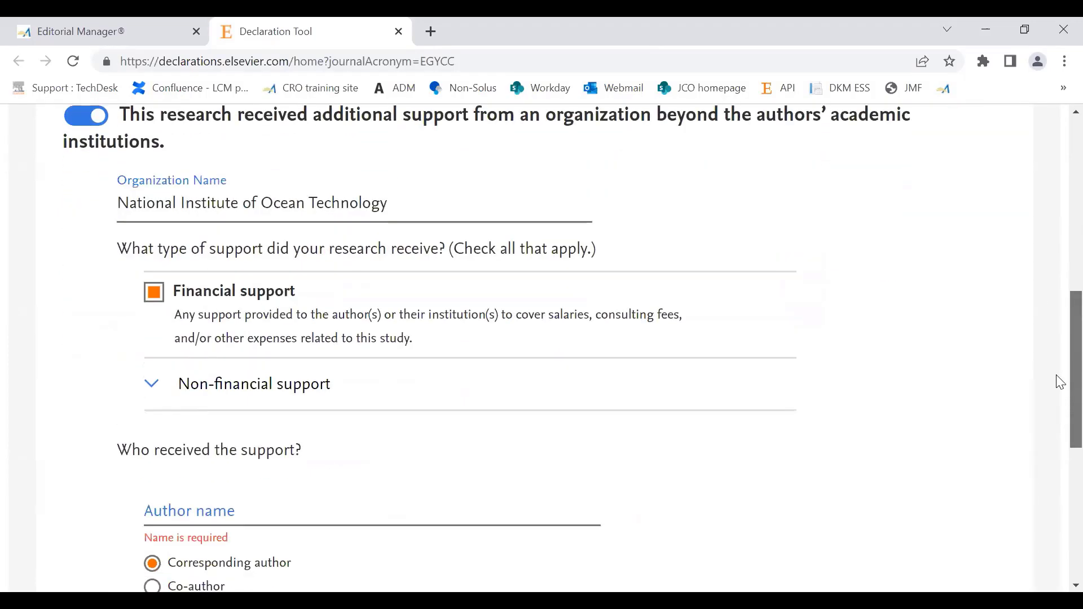
scroll(1060, 491, "down", 1)
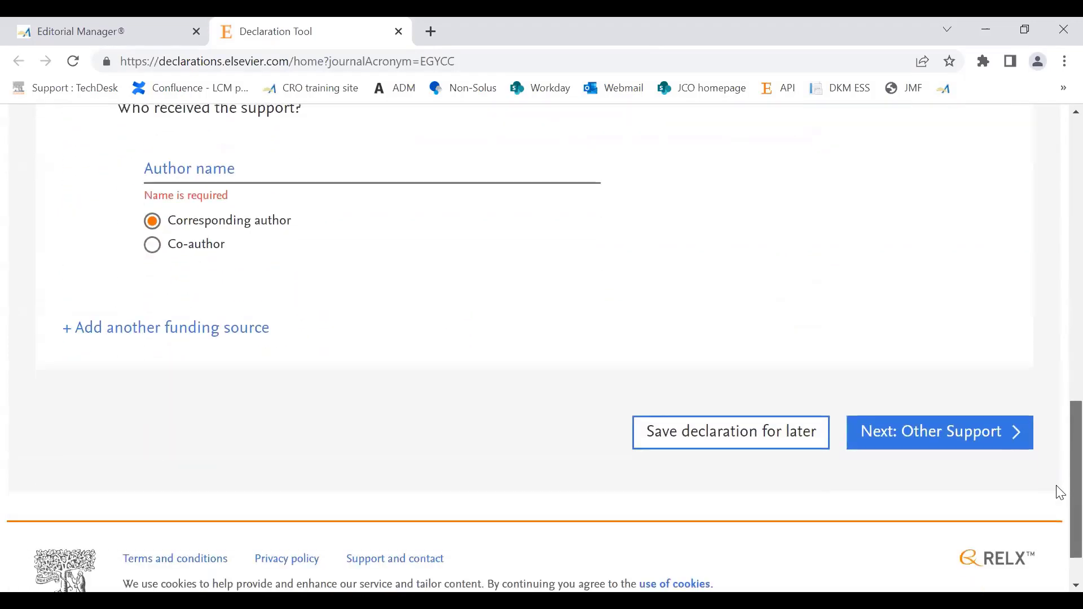
left_click(946, 430)
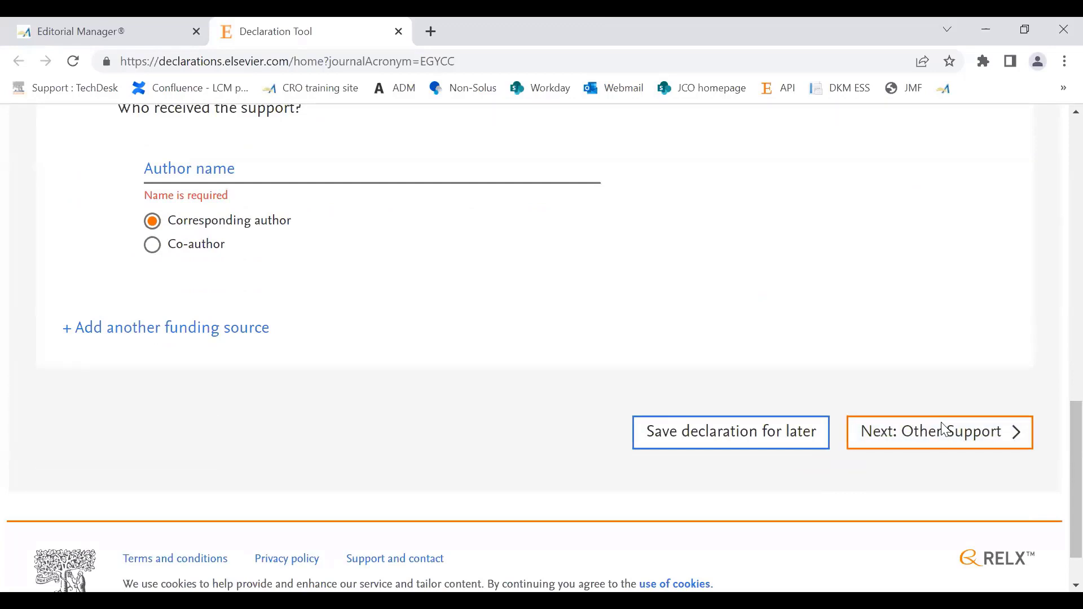
Step: Enter the corresponding author's name as the recipient of the support and continue to Other Support
left_click(262, 170)
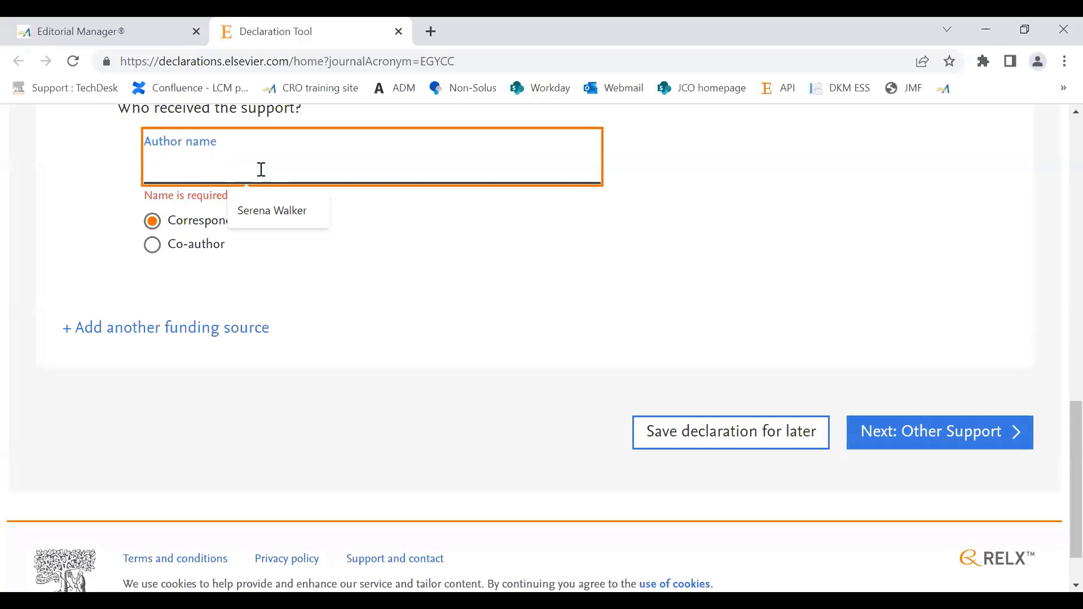
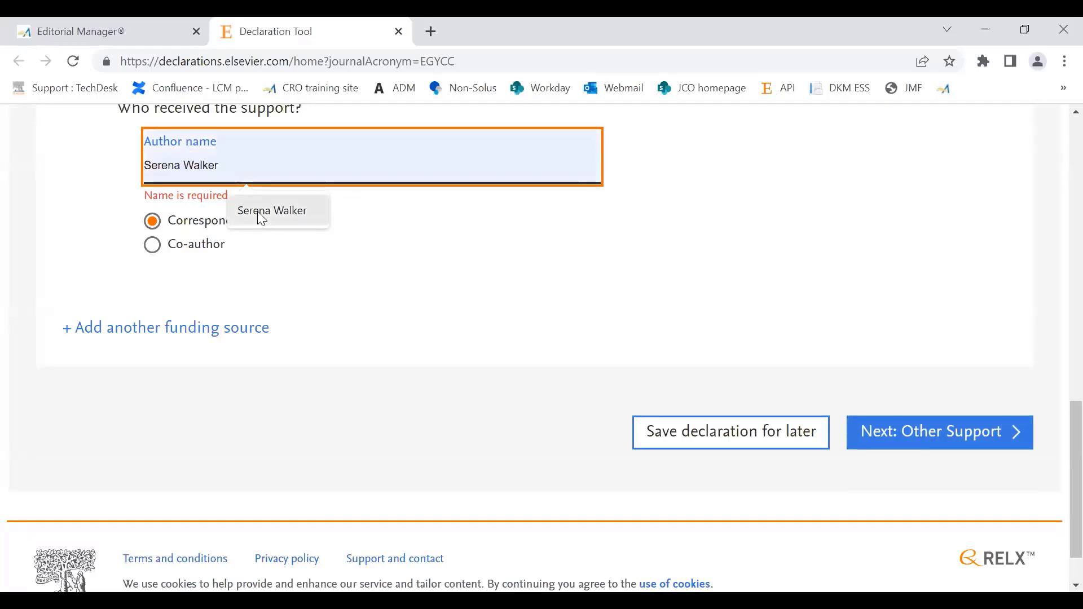
left_click(265, 213)
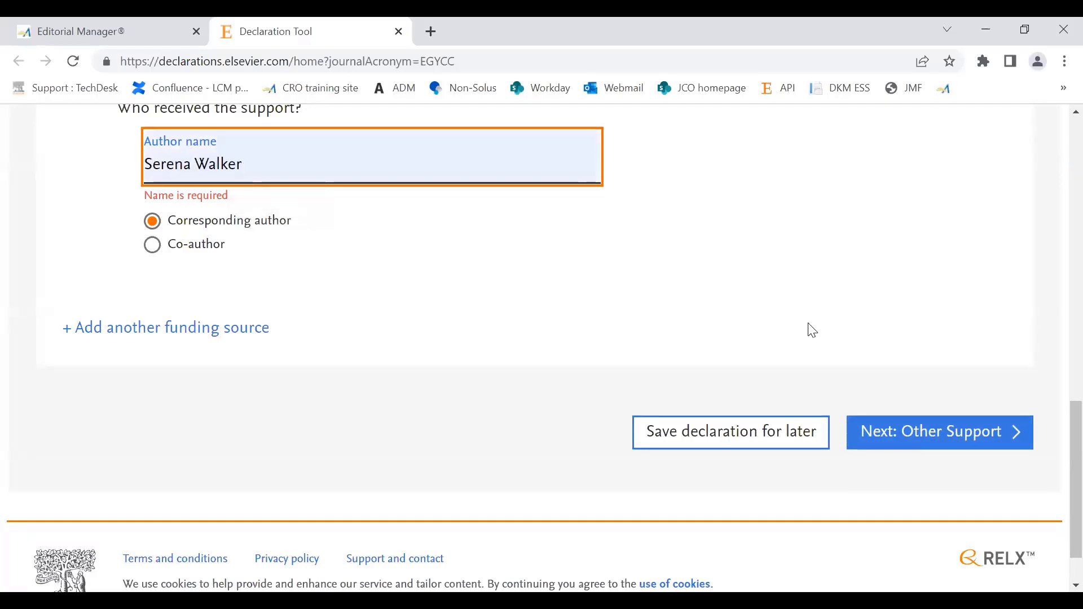
left_click(353, 273)
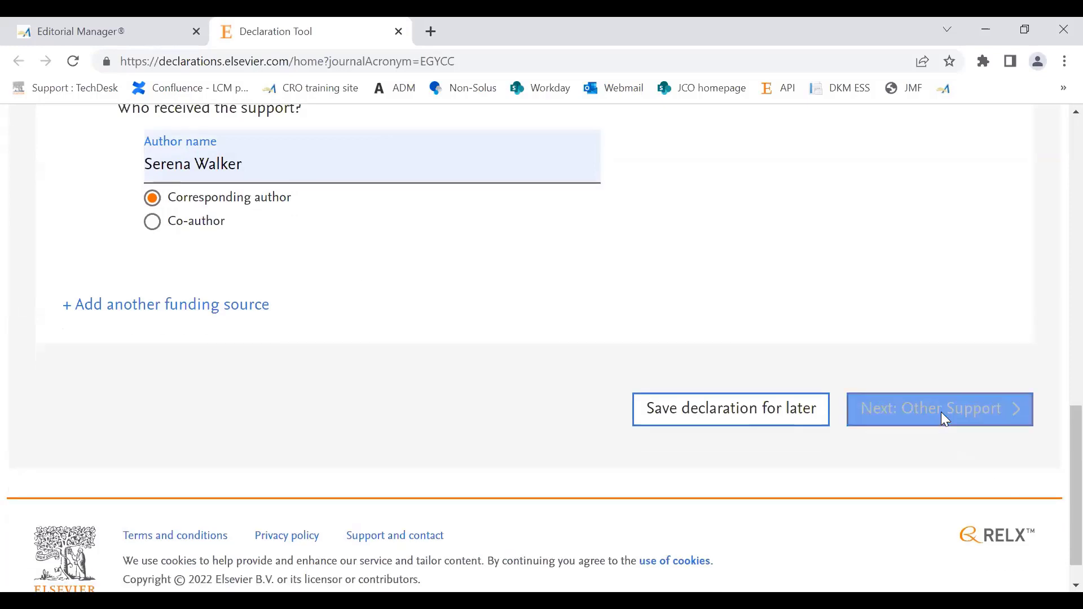
left_click(942, 413)
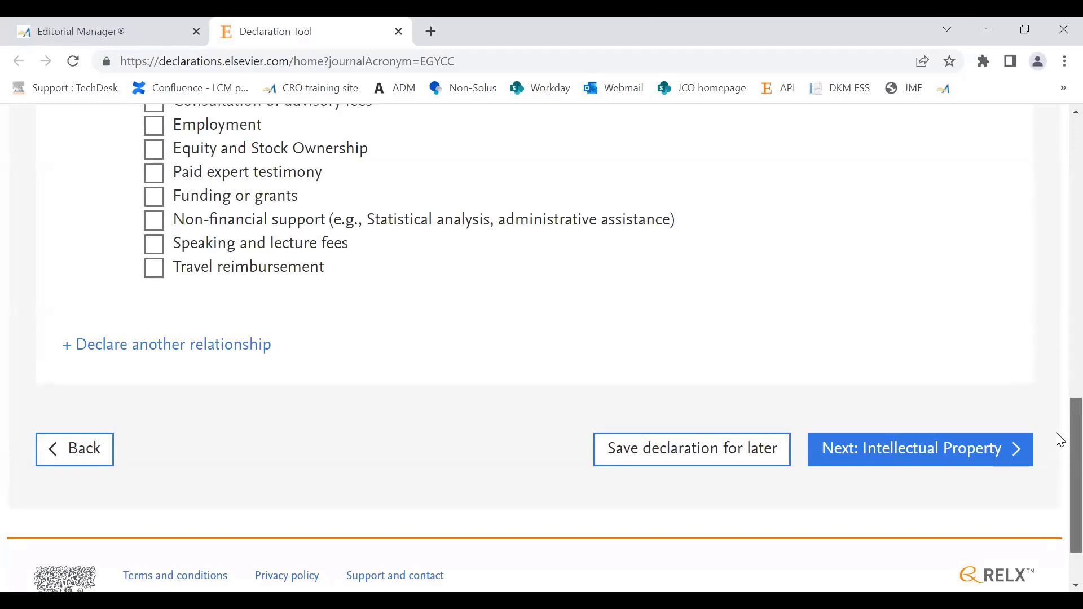
Step: Declare no personal financial interests or professional relationships within the last 3 years, and continue to Intellectual Property
scroll(1060, 417, "up", 3)
scroll(1060, 415, "up", 7)
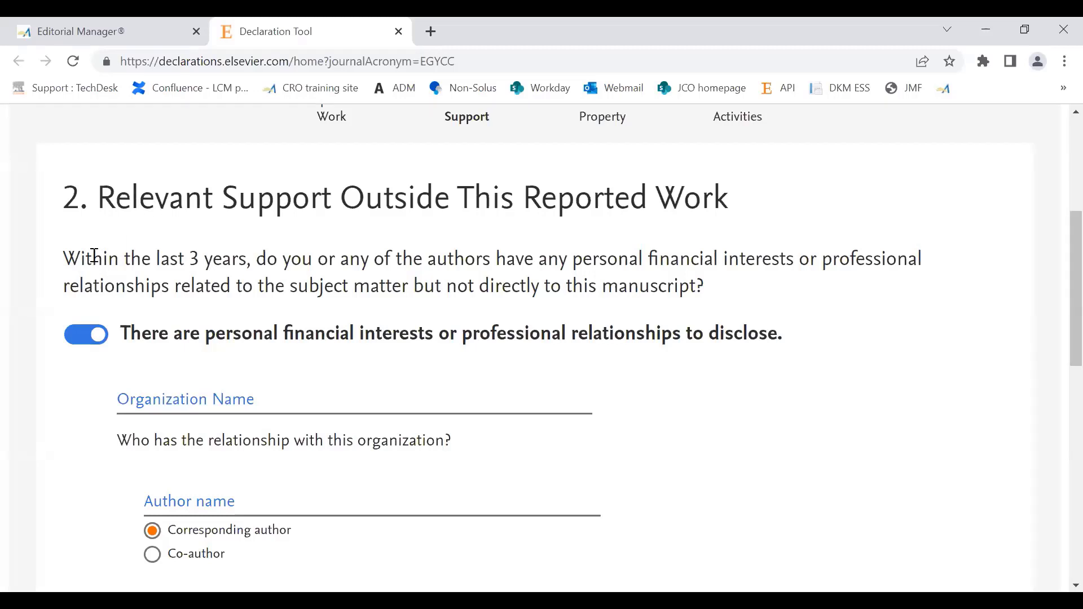
left_click_drag(245, 262, 140, 264)
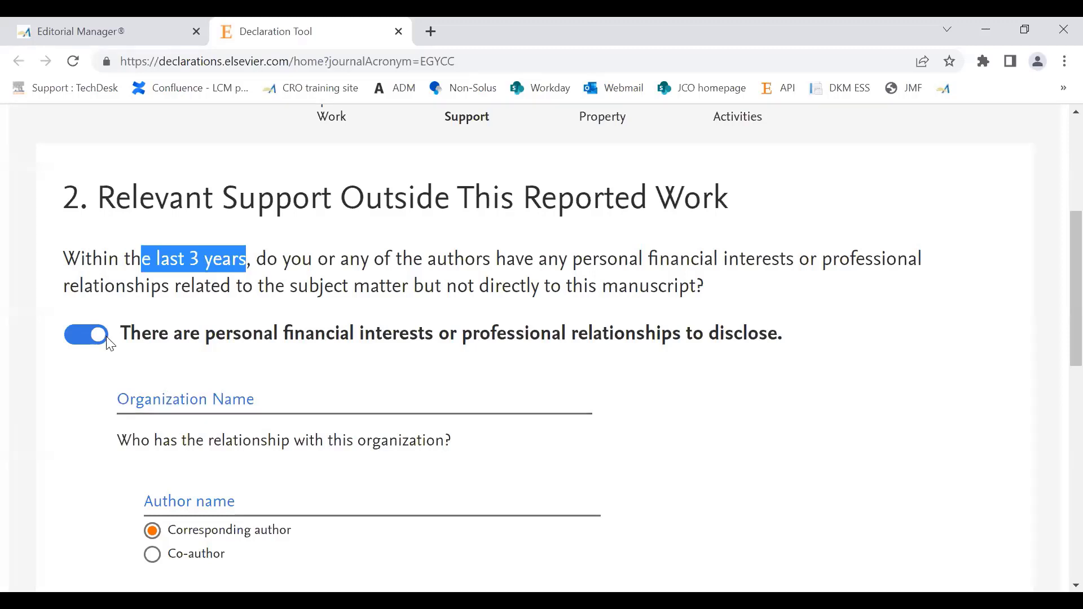
left_click(89, 336)
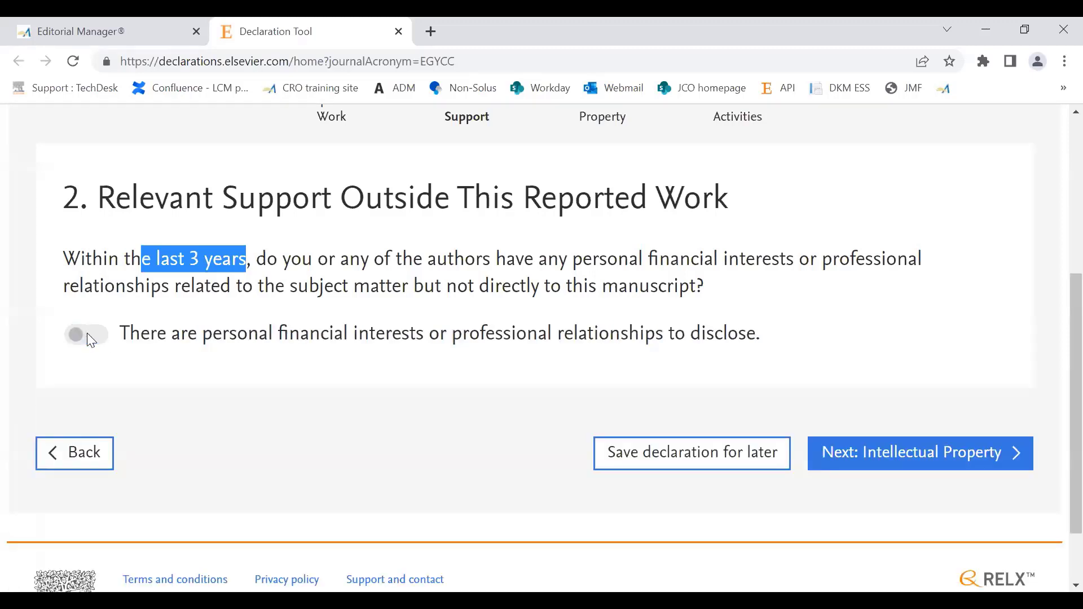
left_click(885, 456)
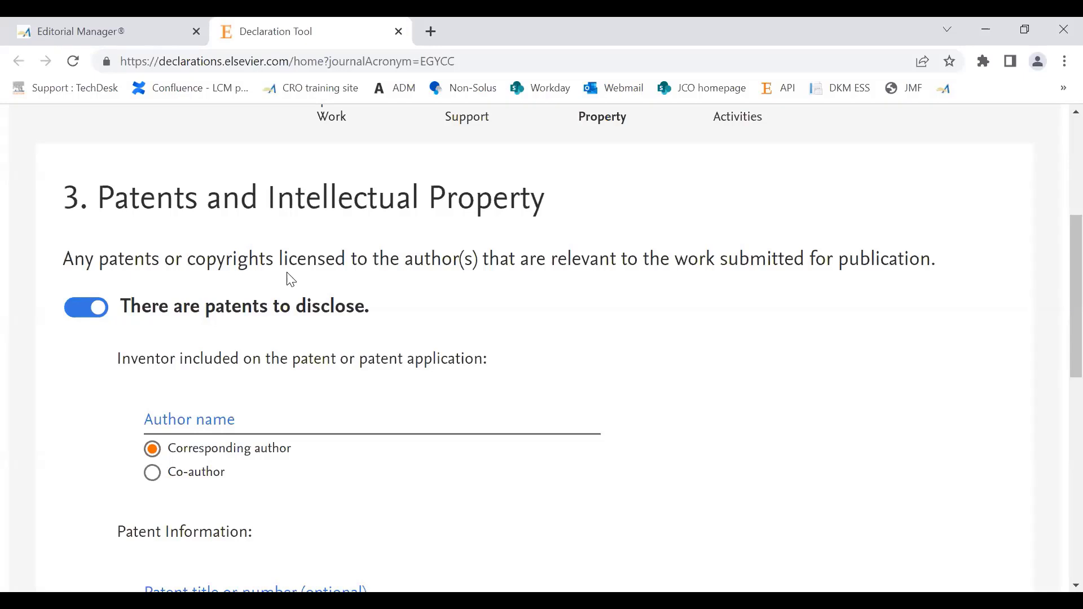
Step: Declare no patents and no additional relationships or activities under Other Activities, and proceed to the declaration review
left_click(84, 314)
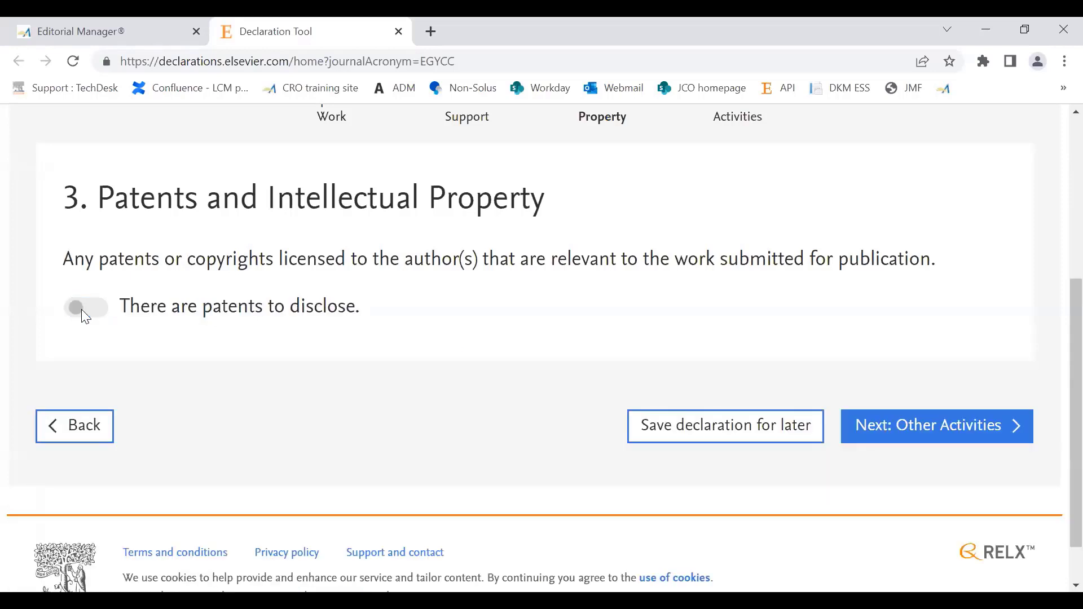
left_click(963, 431)
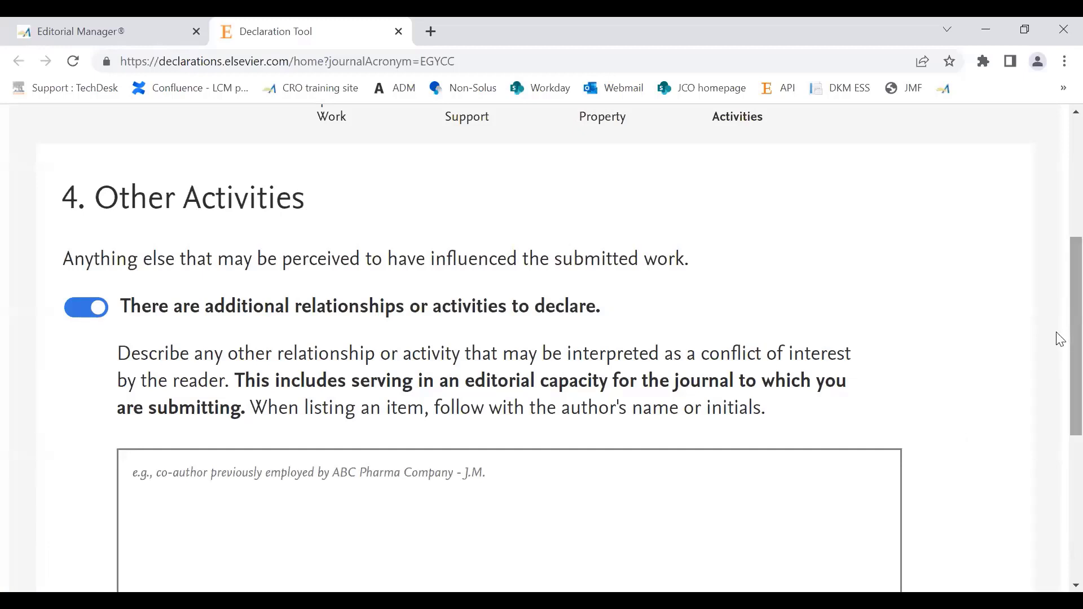
scroll(1058, 355, "down", 2)
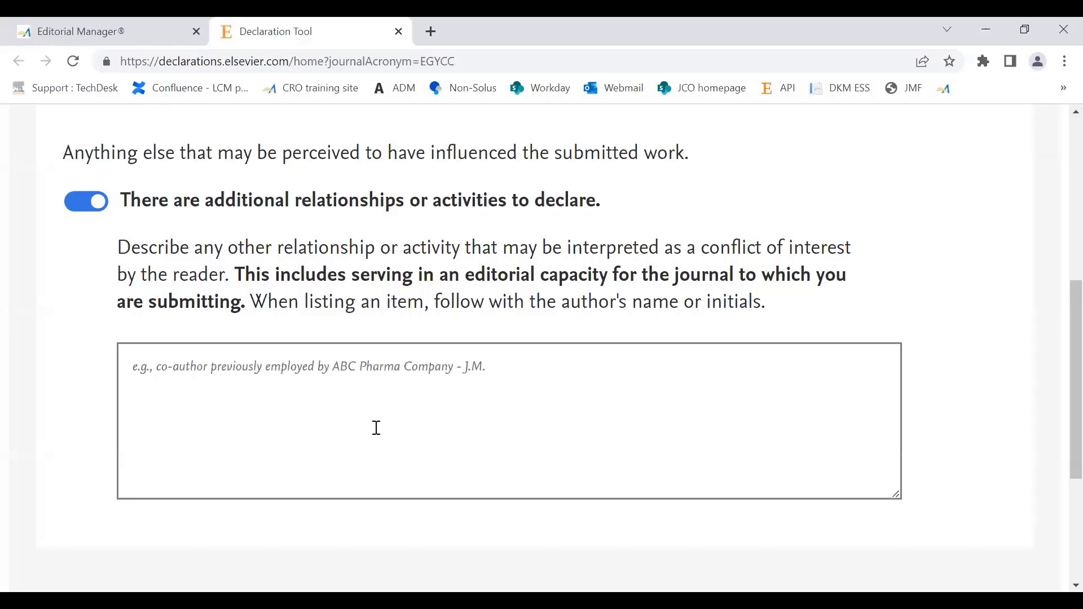
left_click(79, 203)
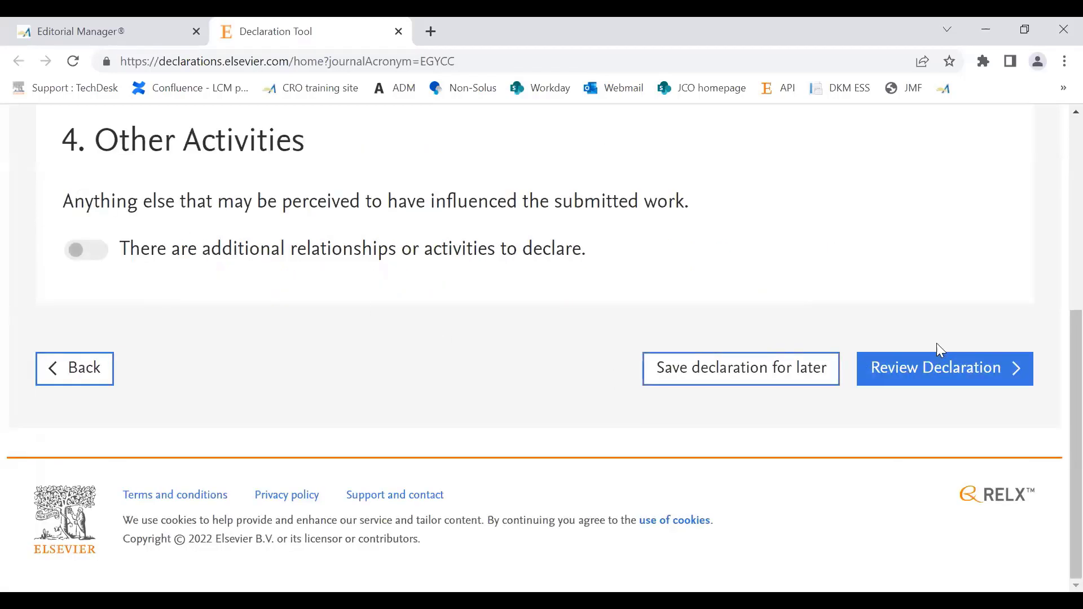
left_click(934, 370)
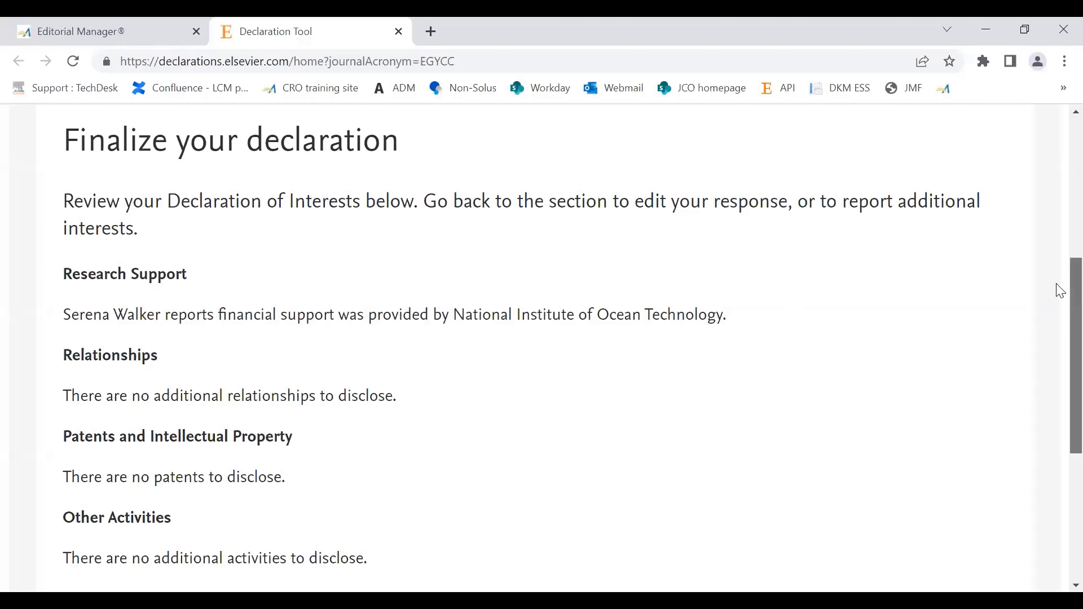
Step: Submit and download the finalized declaration without saving it online, and read the guidance on including the file in the submission
scroll(1058, 327, "down", 3)
scroll(1060, 366, "down", 1)
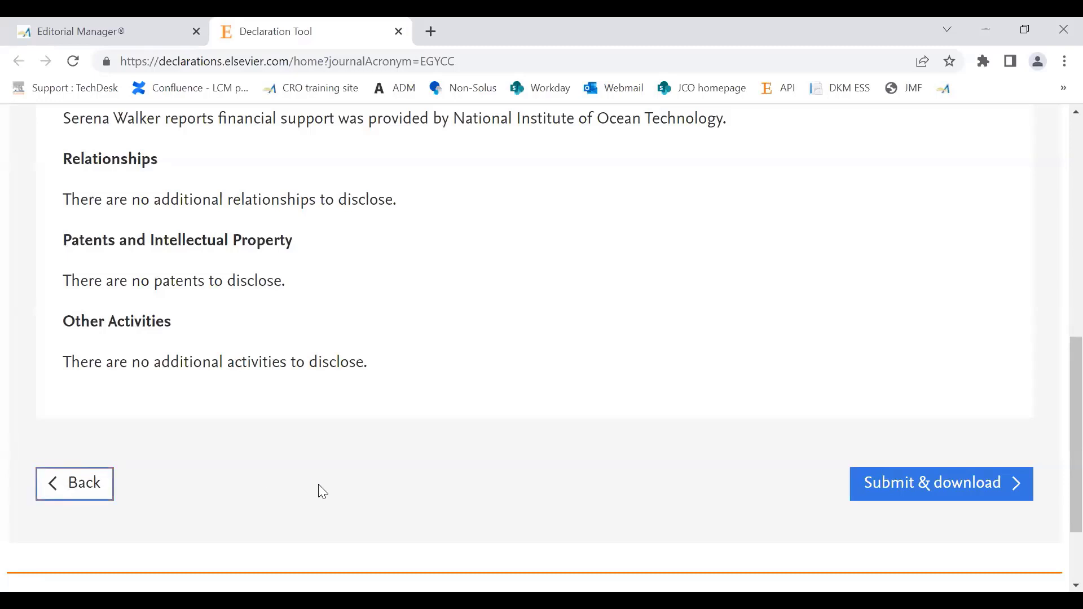
left_click(896, 489)
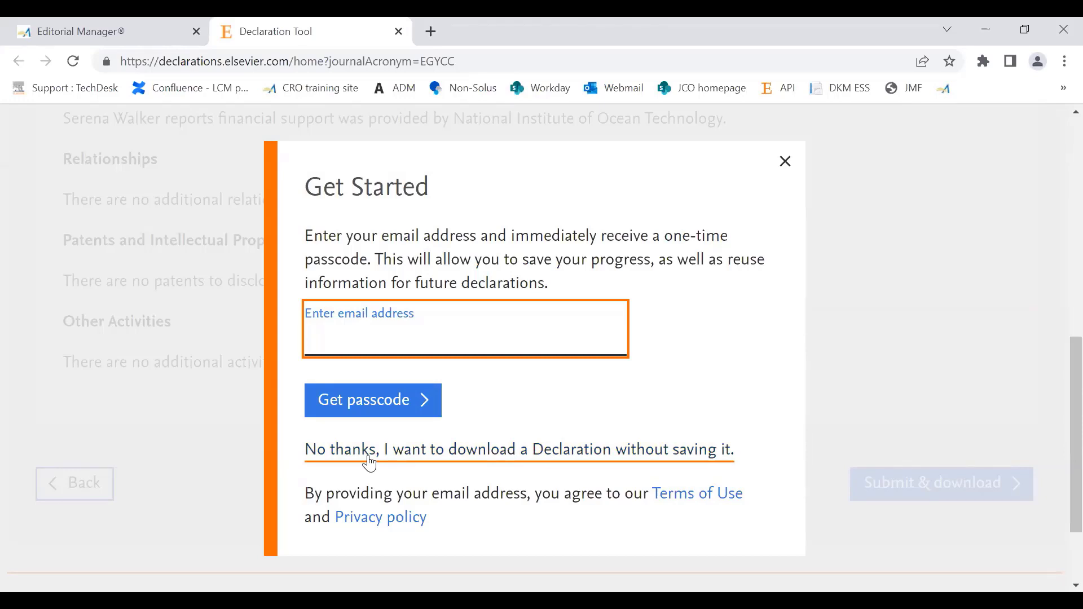
left_click(438, 457)
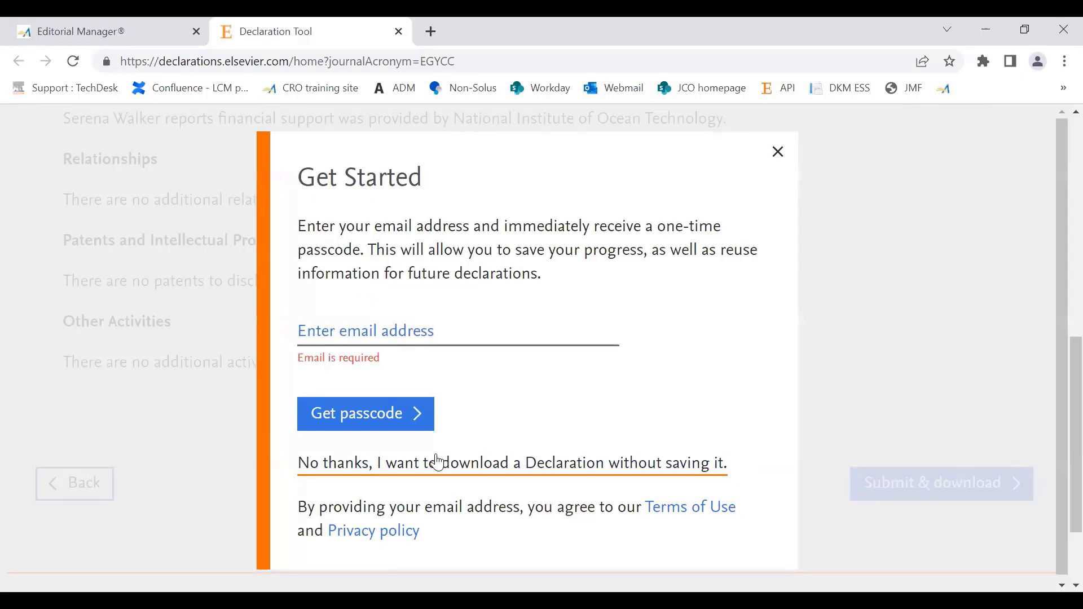
left_click(439, 463)
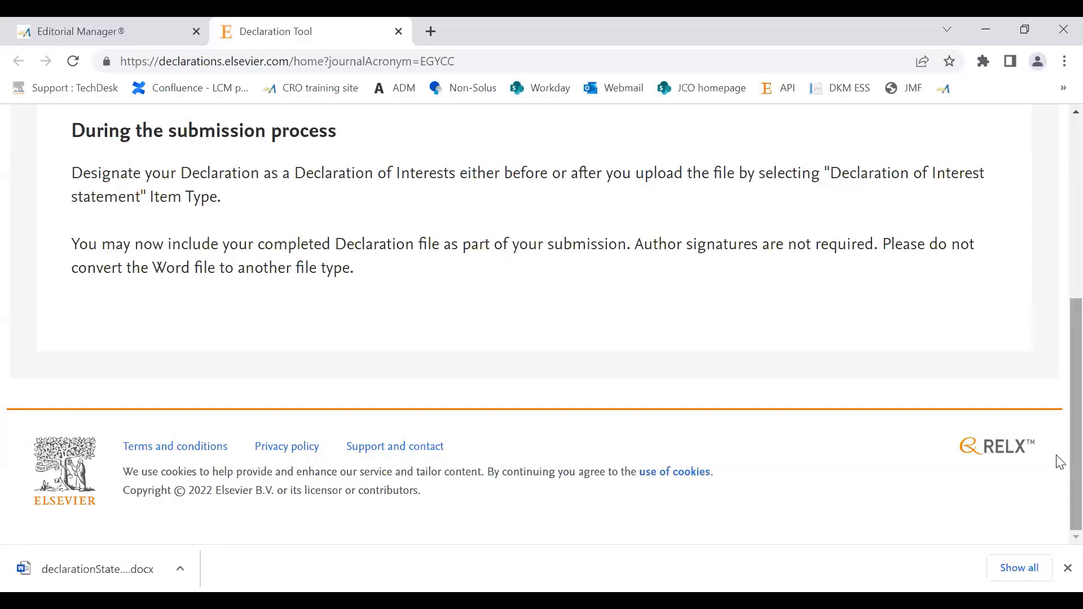
scroll(1058, 452, "up", 2)
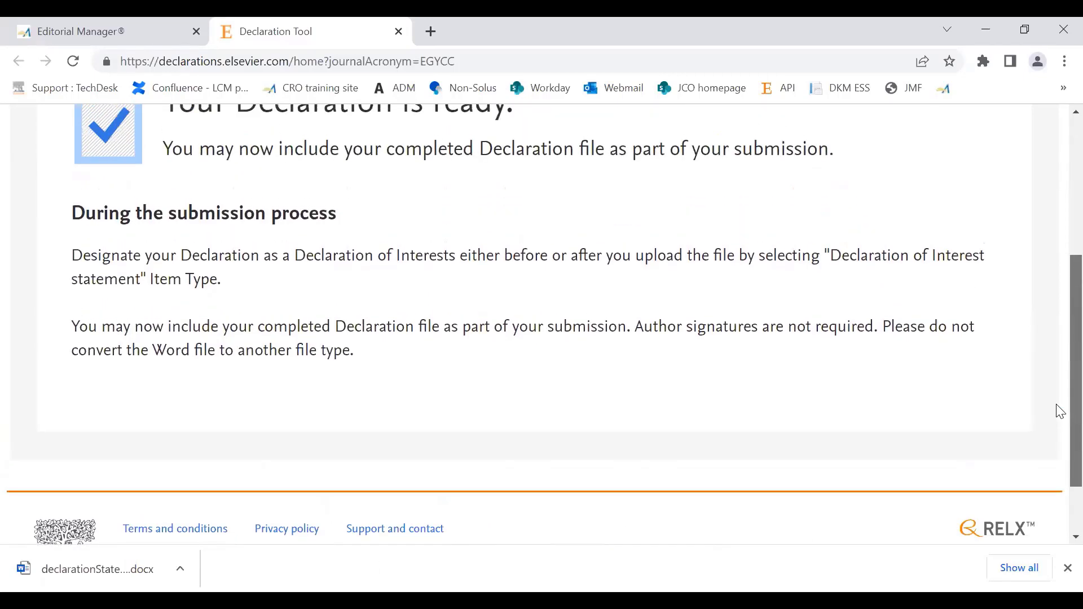
scroll(1060, 411, "up", 5)
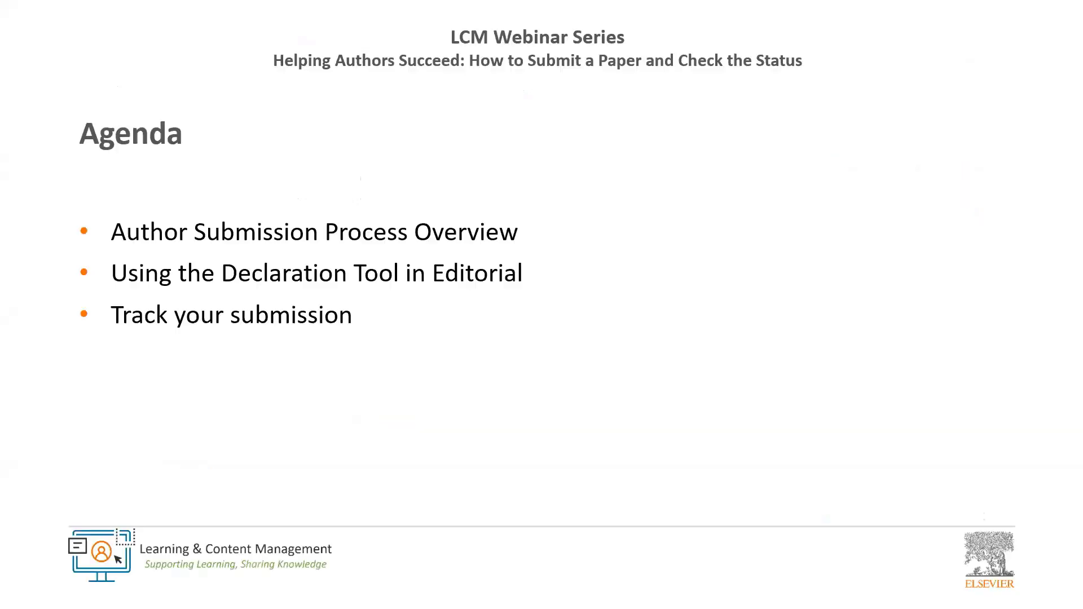
Step: Switch to the PowerPoint slide show, hide Presenter View and advance to the "Track your submission" slide
right_click(626, 290)
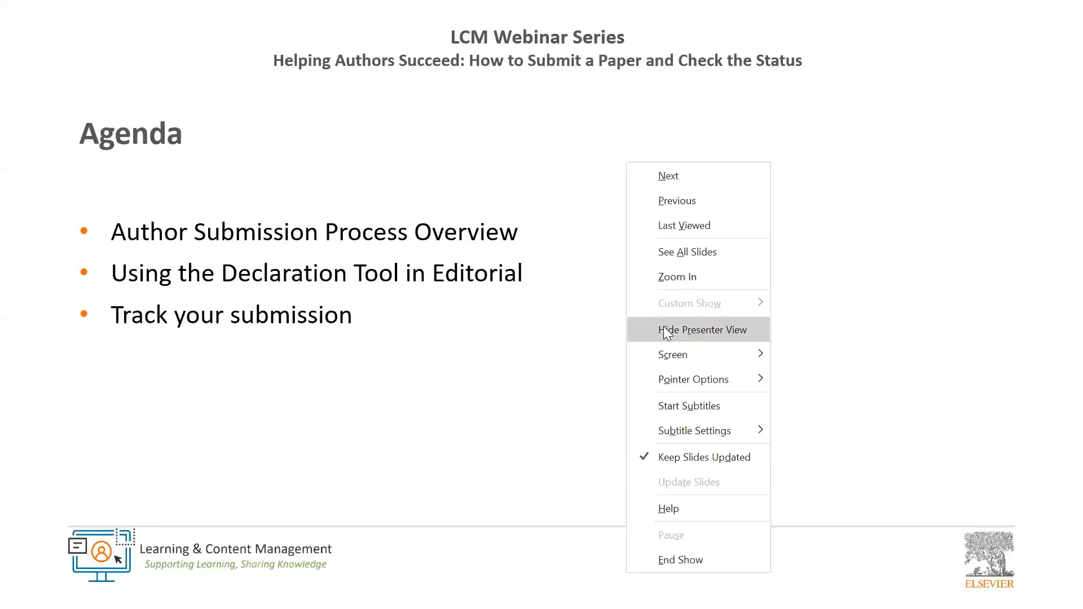
left_click(664, 327)
right_click(637, 275)
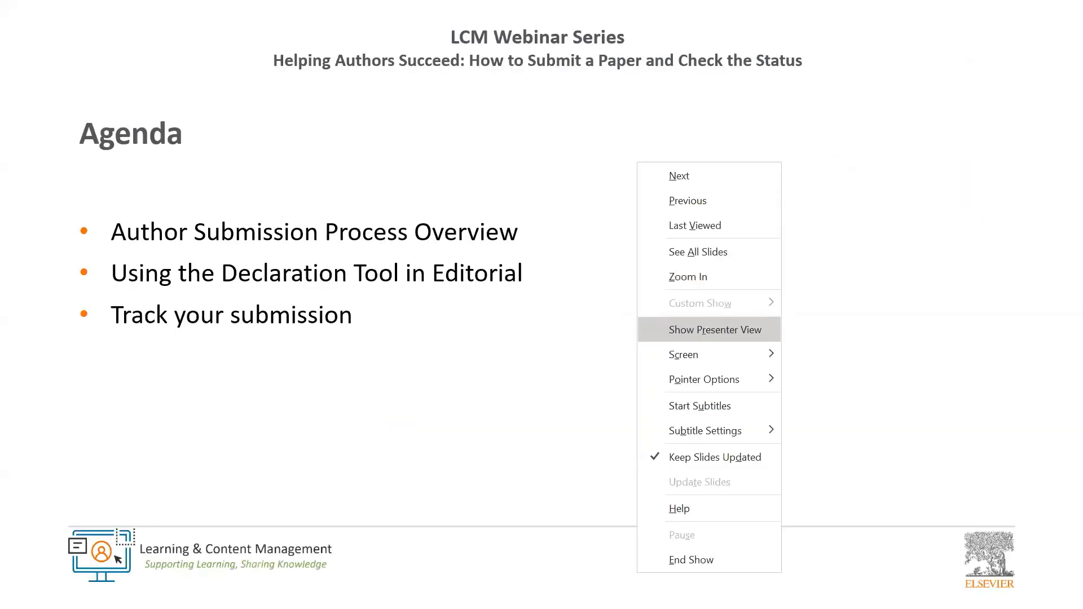
key("Escape")
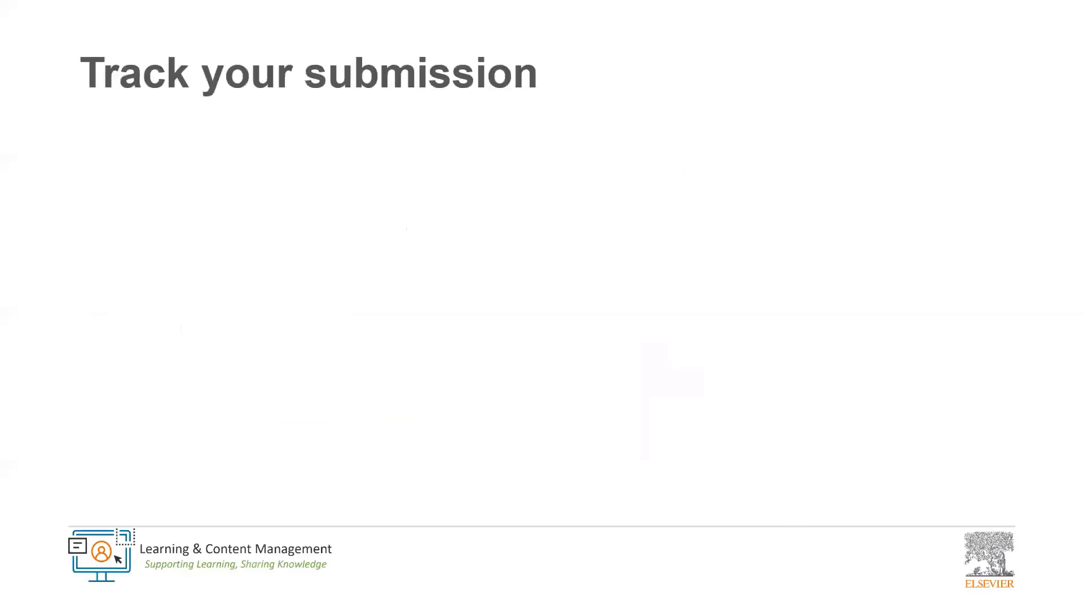